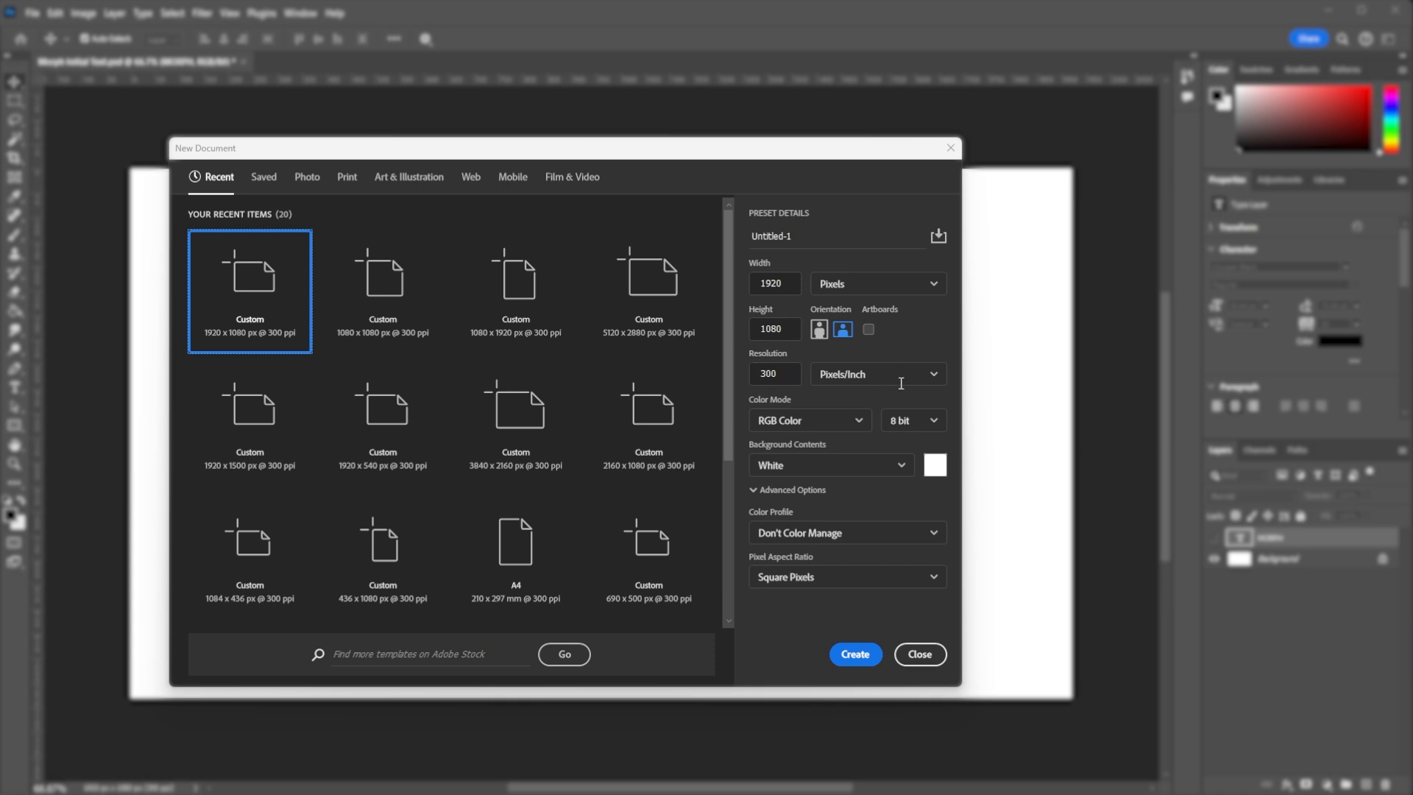
Step: Create a 1920 x 1080 px document at 300 ppi and add the text MORPH in Cooper Black
left_click(863, 662)
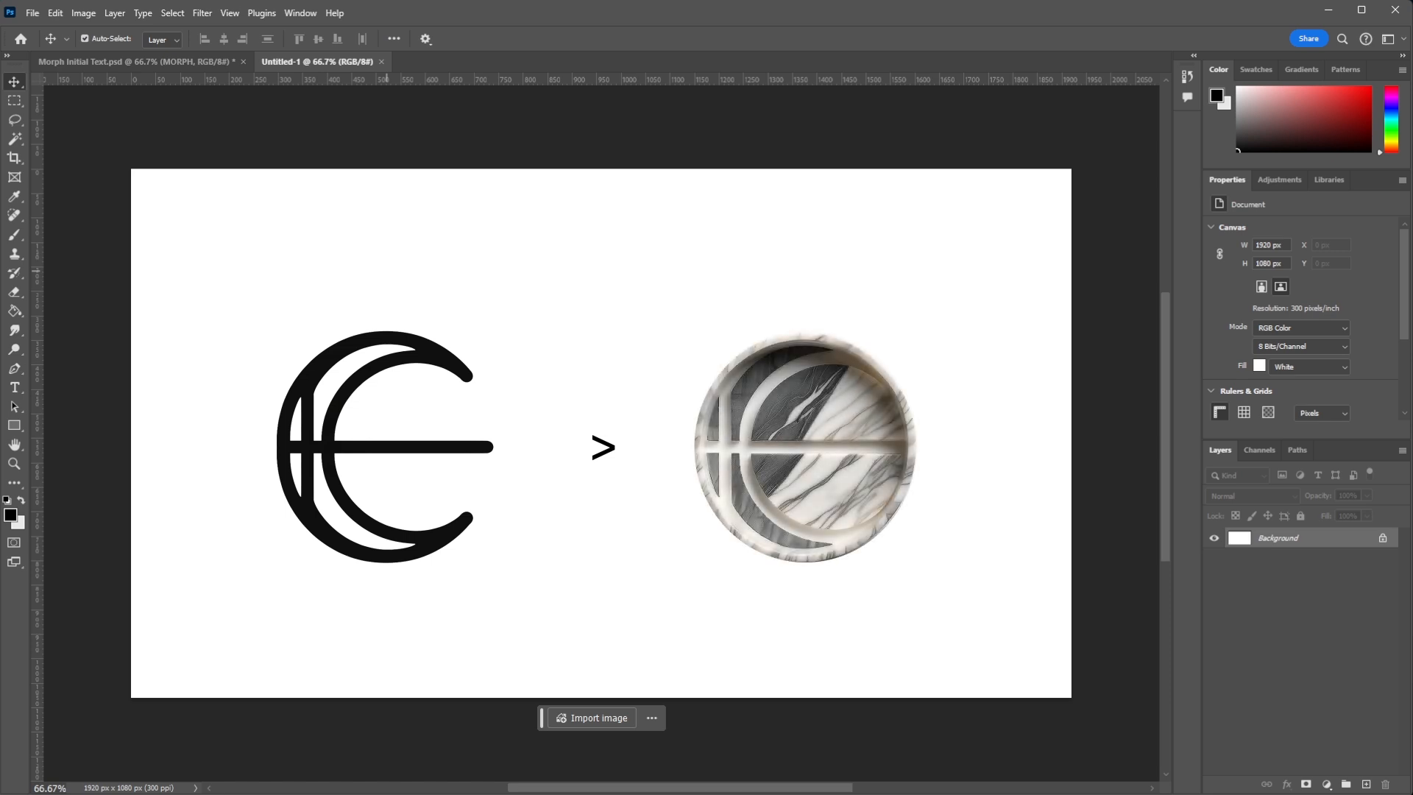
key("t")
left_click(258, 394)
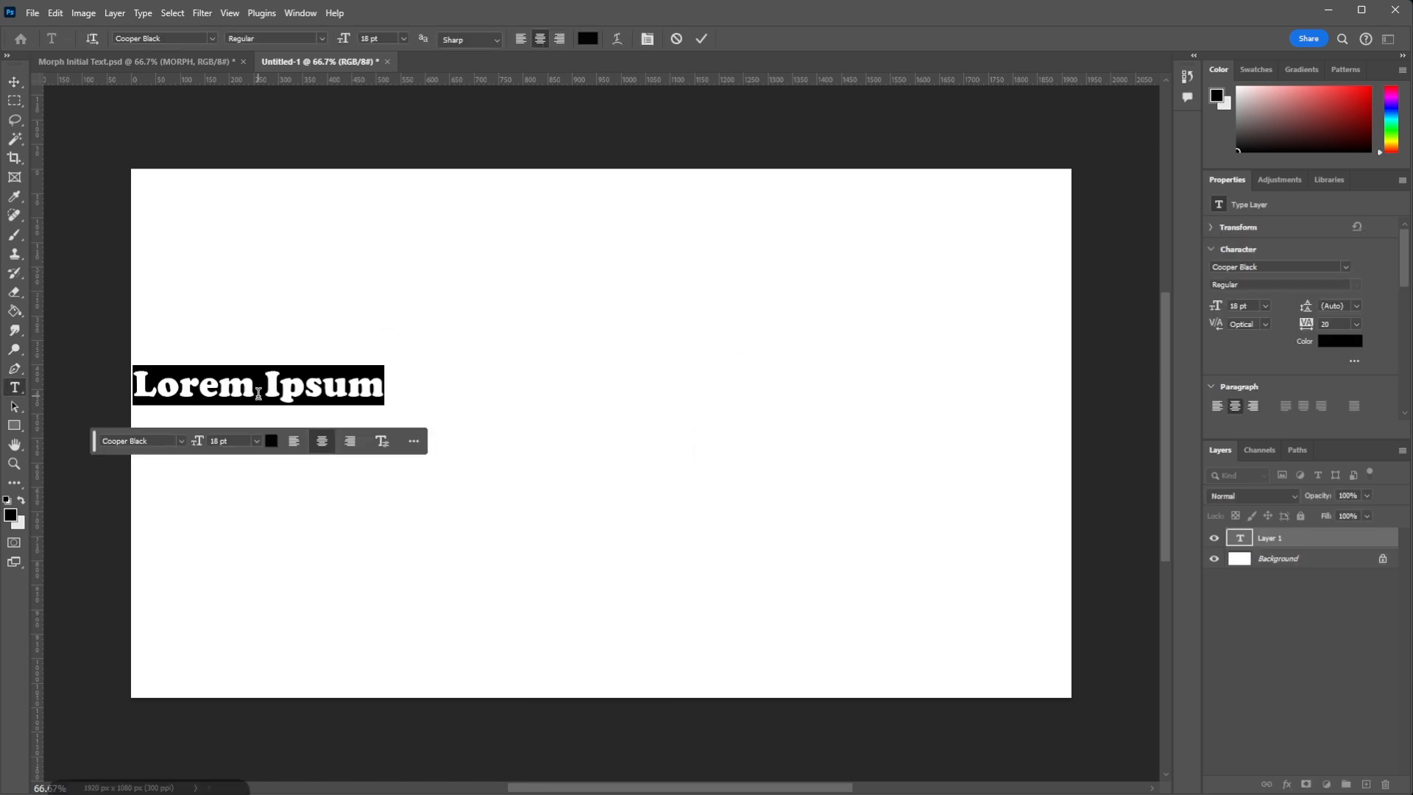
type("MORPH")
key("ctrl+Return")
key("v")
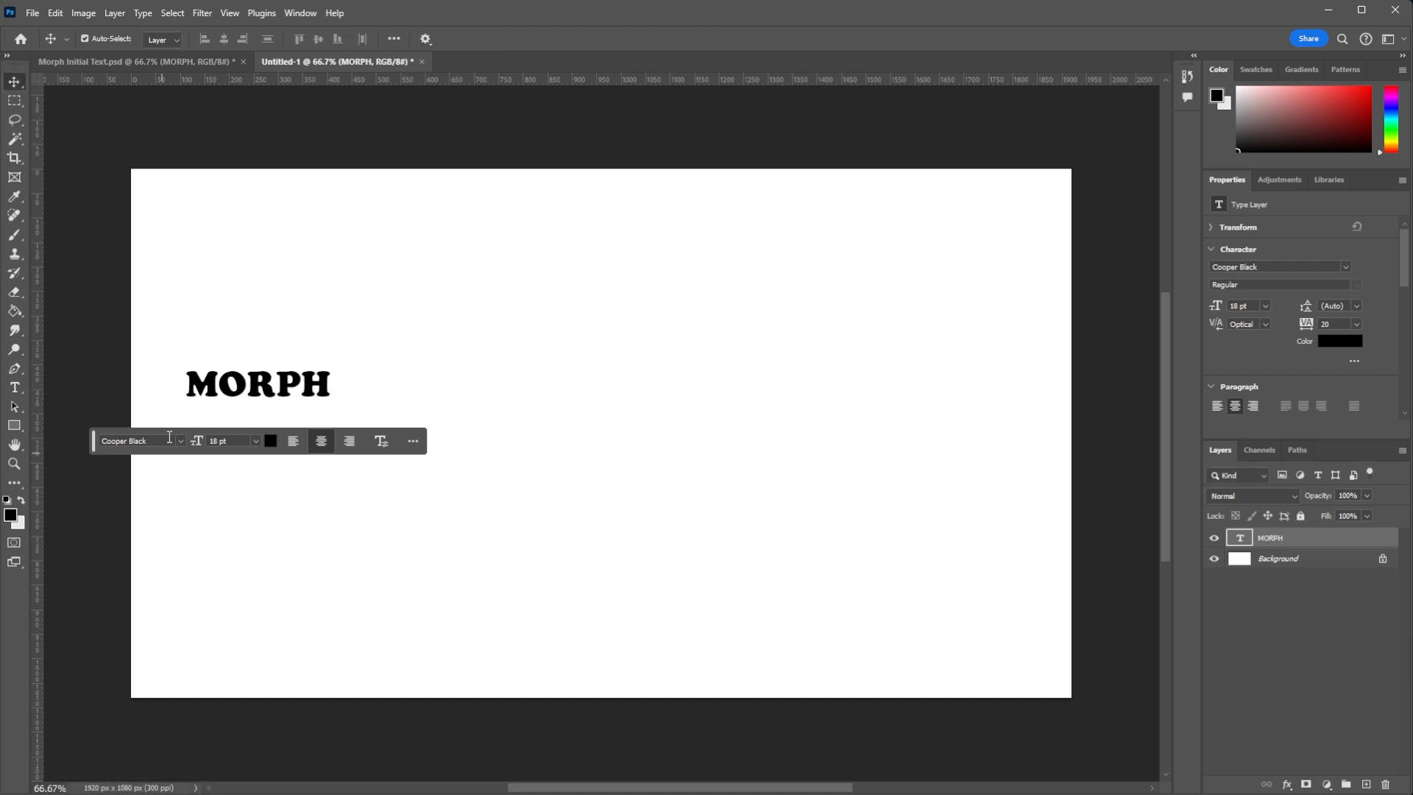
Step: Move the MORPH text to the canvas centre and scale it up to about 473%
left_click_drag(269, 388, 615, 428)
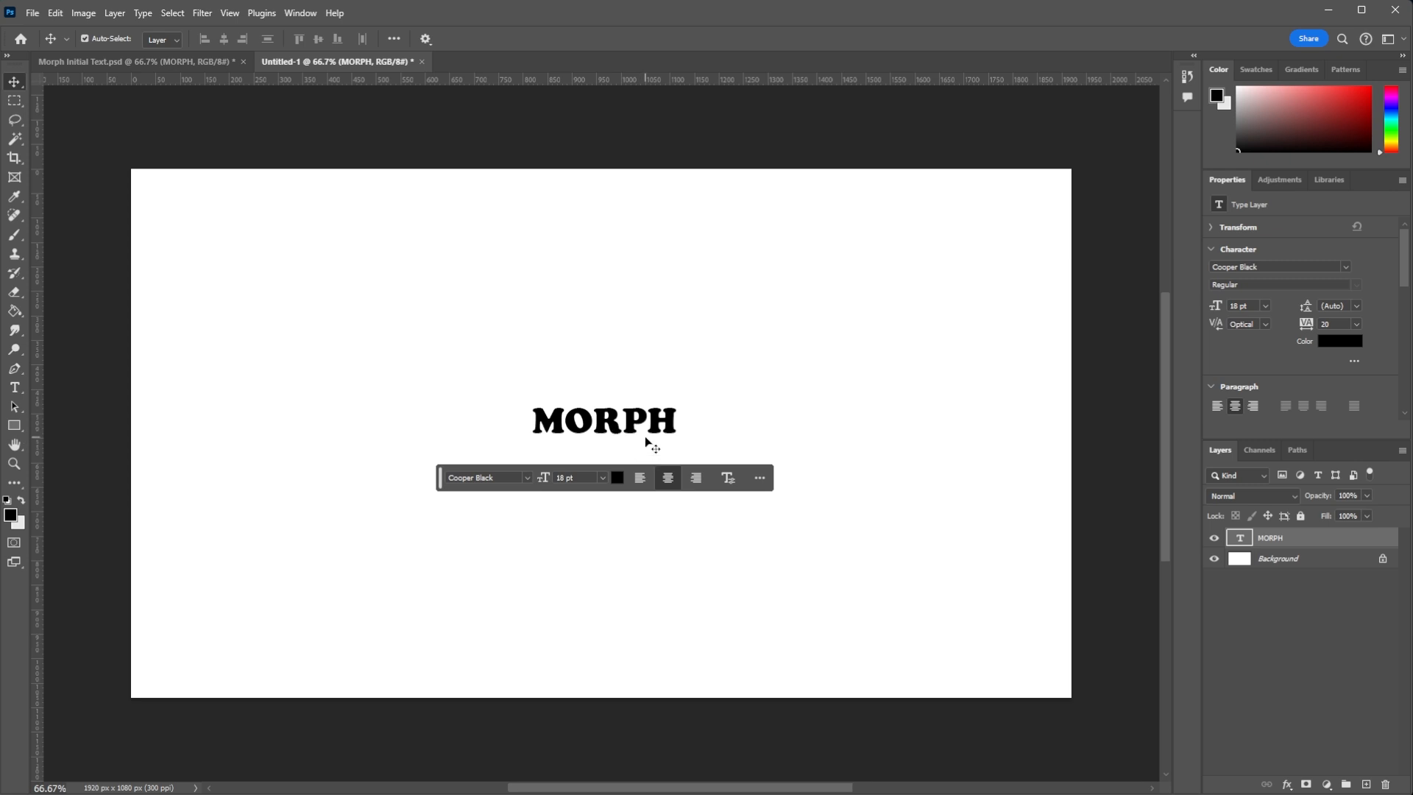
key("ctrl+t")
left_click_drag(678, 444, 924, 590)
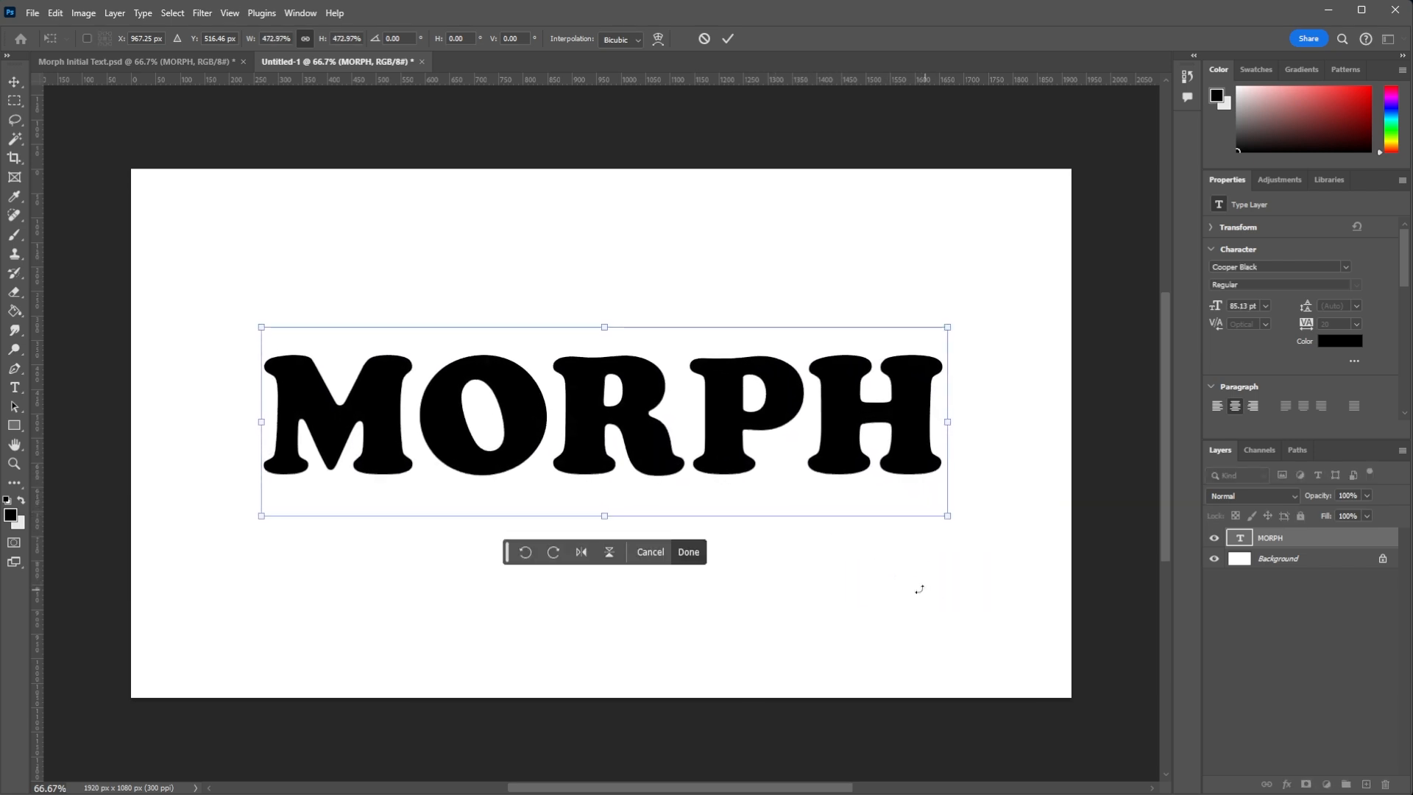
mouse_move(757, 439)
left_mouse_down()
mouse_move(756, 471)
mouse_move(757, 433)
mouse_move(745, 460)
mouse_move(758, 449)
left_mouse_up()
key("Return")
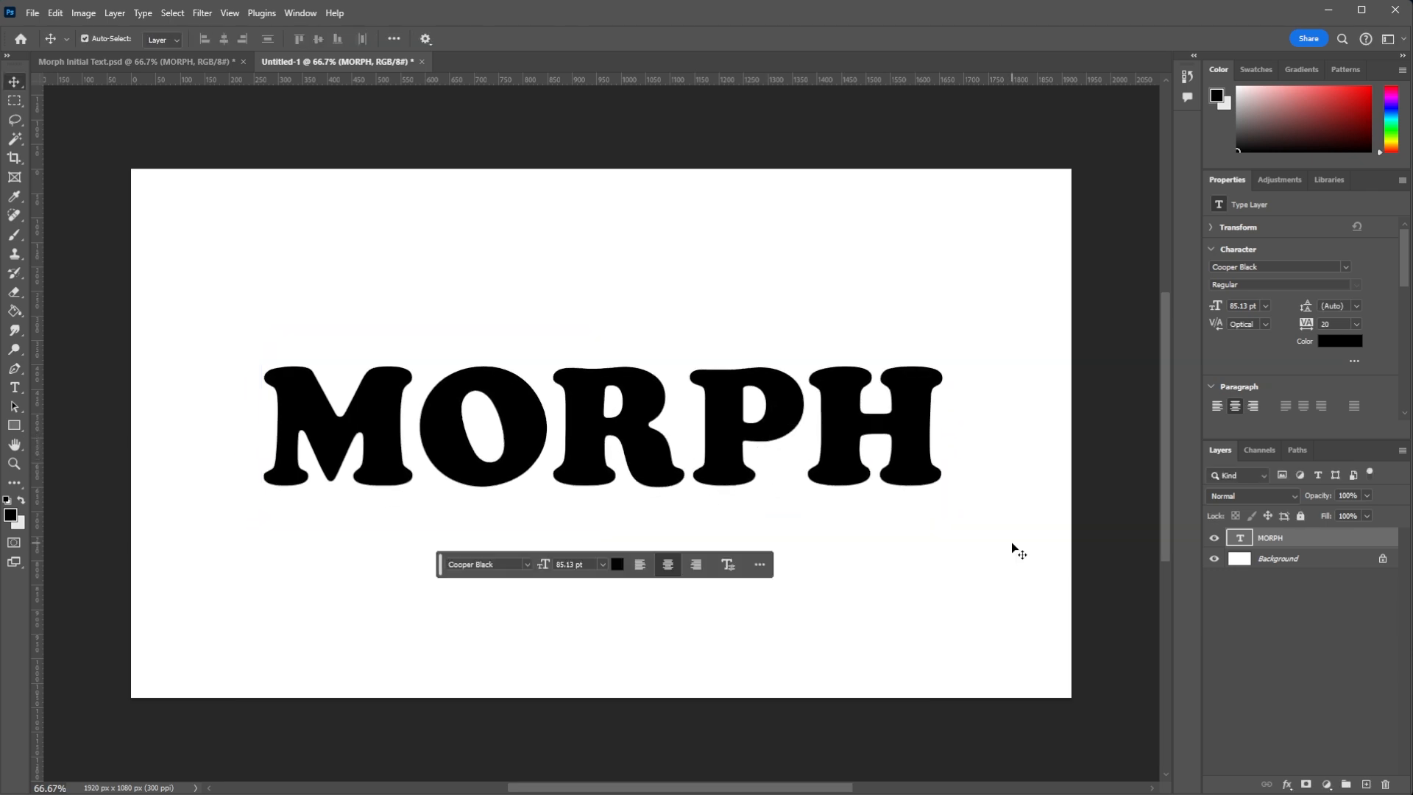
Step: Quick-export the black MORPH text on its white background as a PNG
left_click(33, 13)
mouse_move(124, 273)
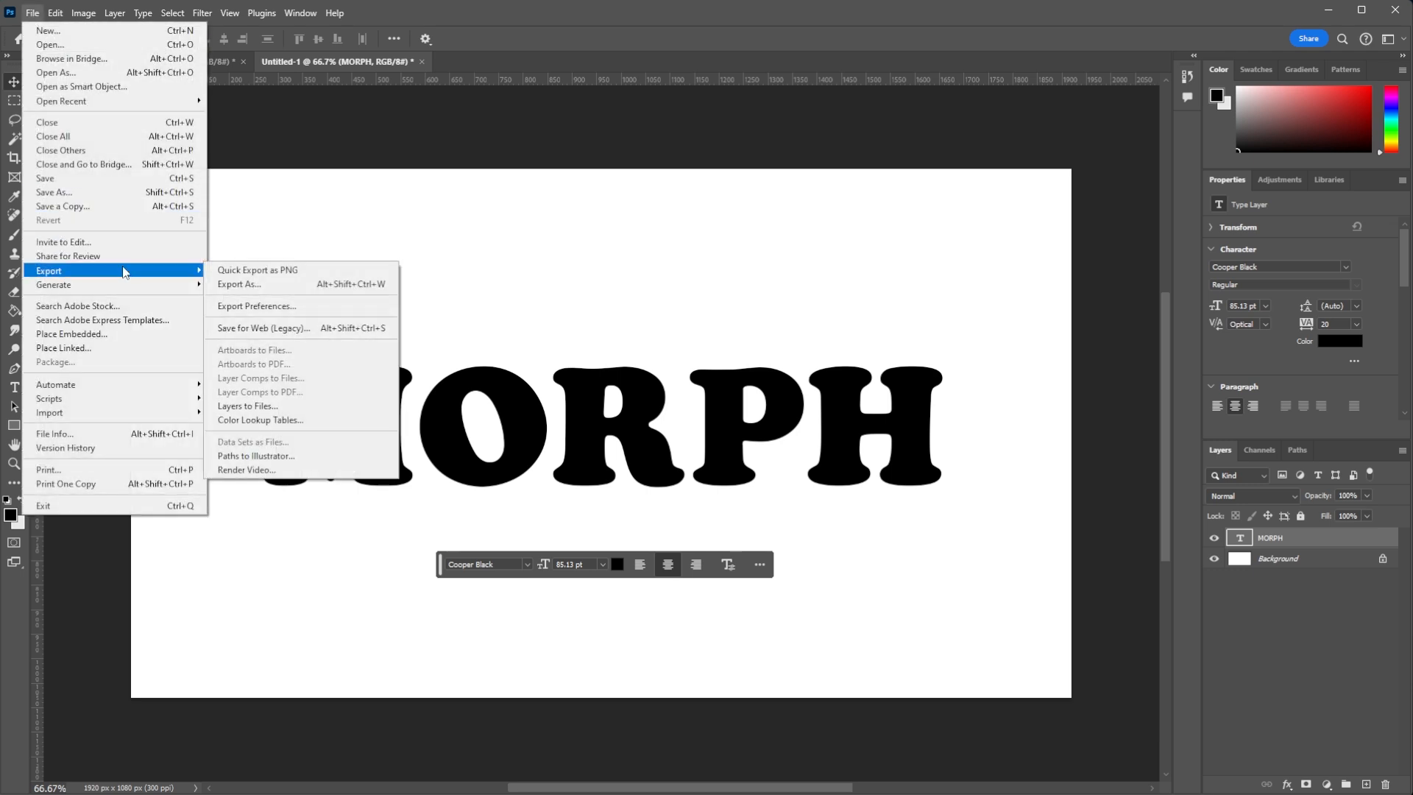
left_click(266, 270)
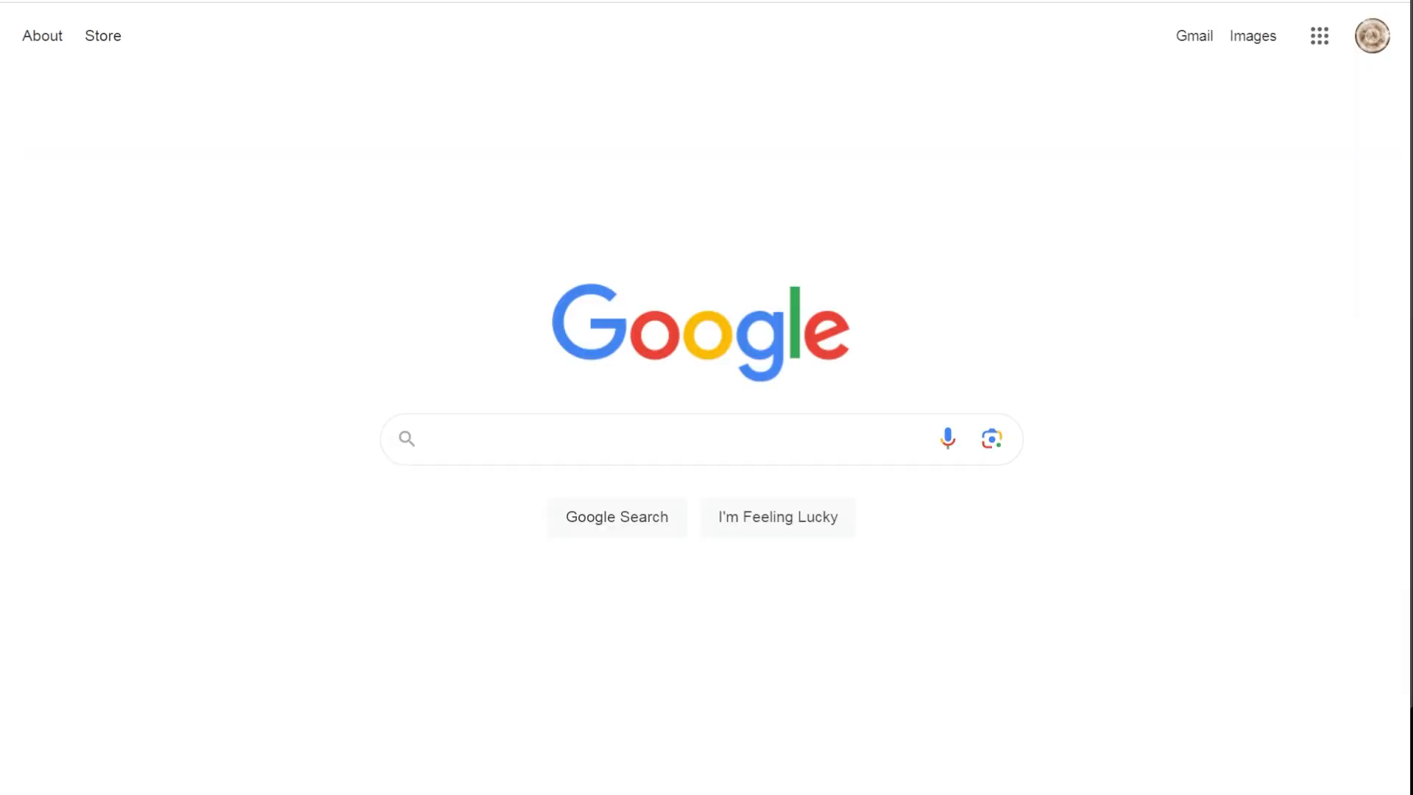
Step: Switch to the web browser, search for Adobe Firefly and open its Text to image generator from the home page
type("Adobe Firefly")
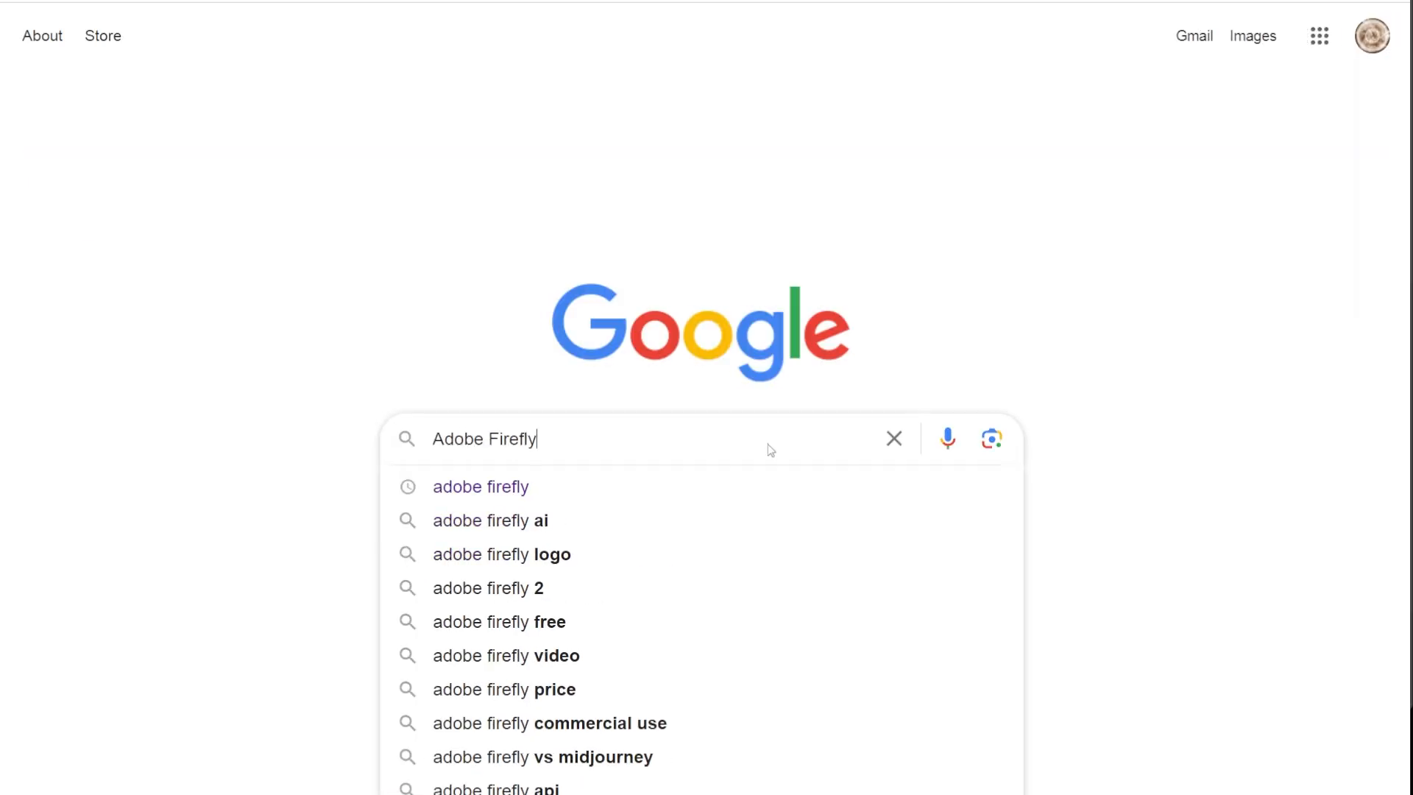
key("Return")
left_click(502, 251)
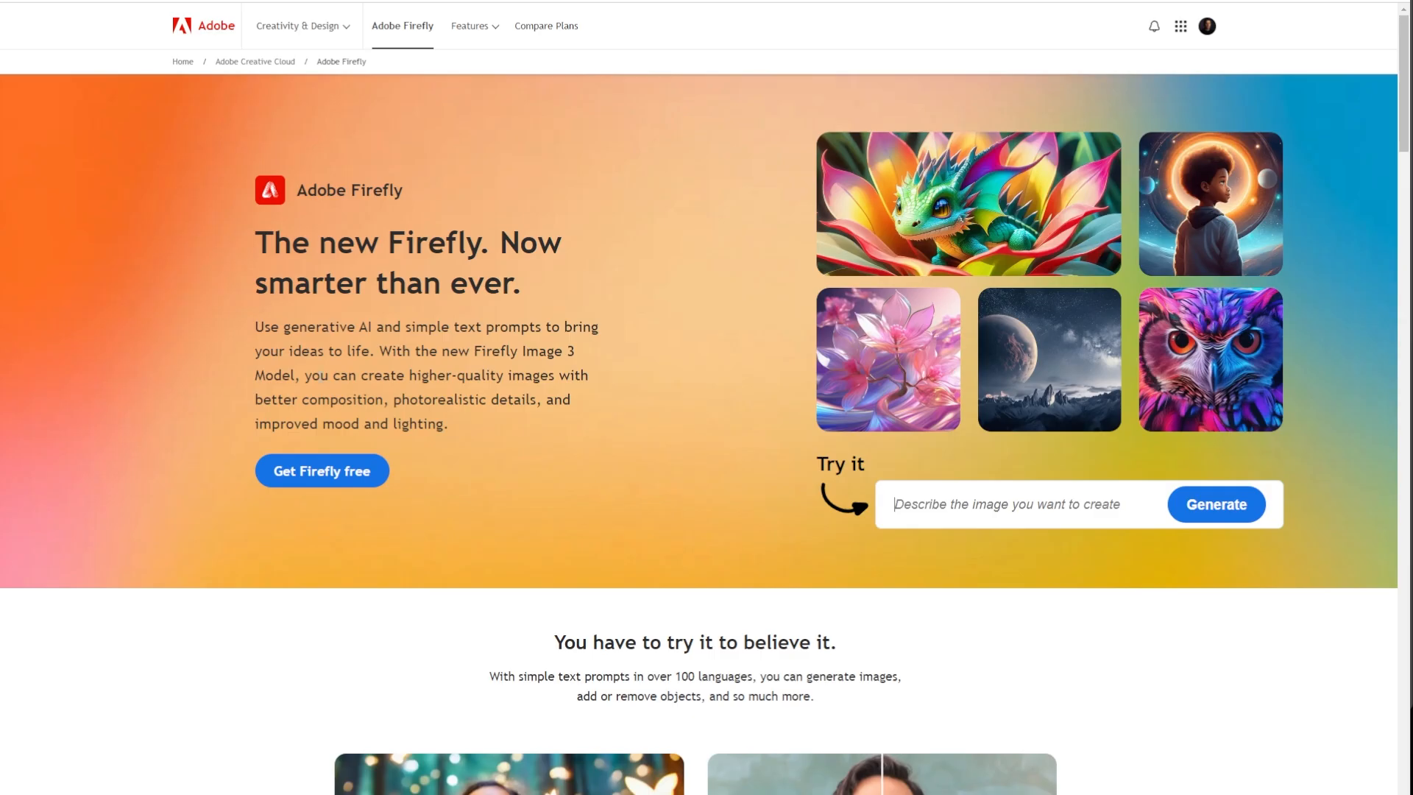
left_click(330, 475)
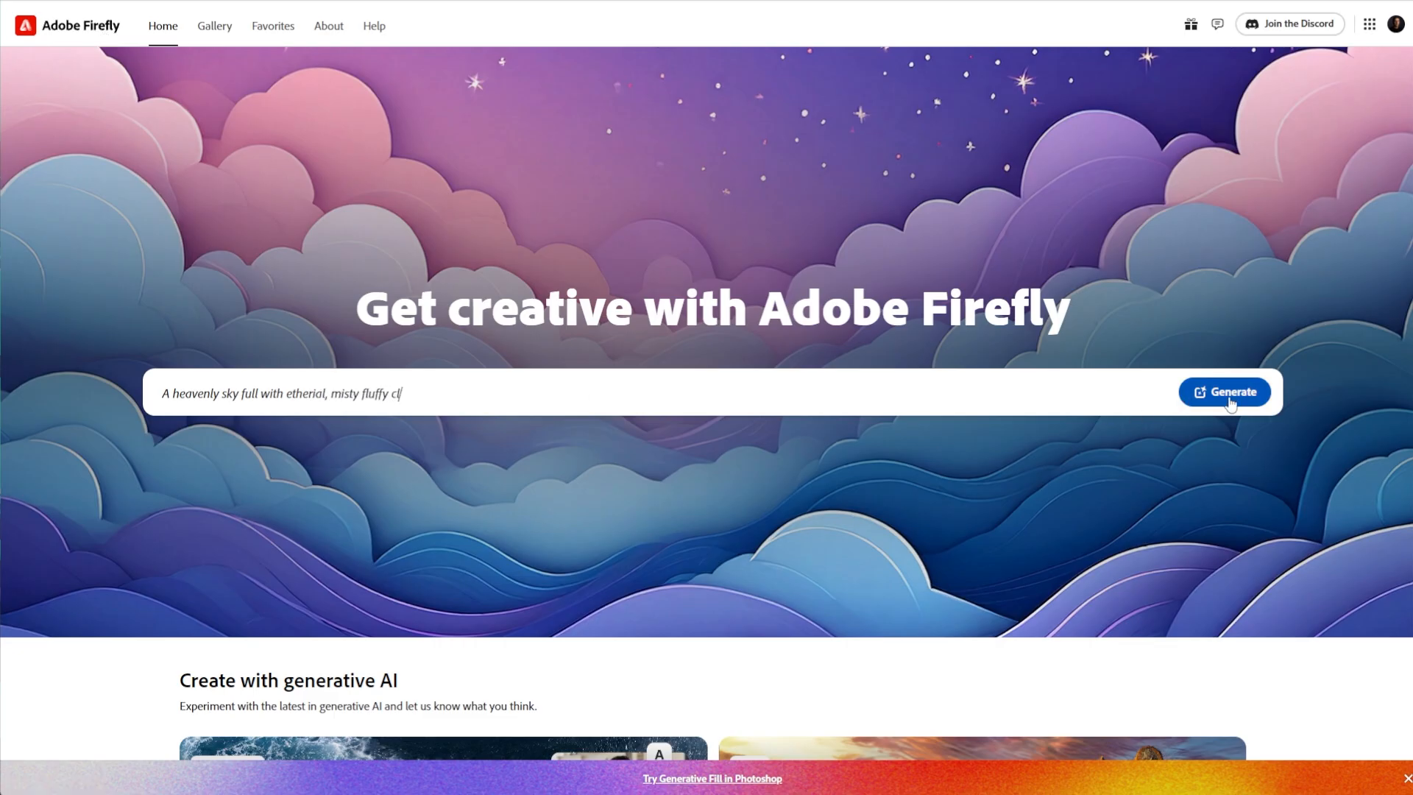
left_click(1231, 401)
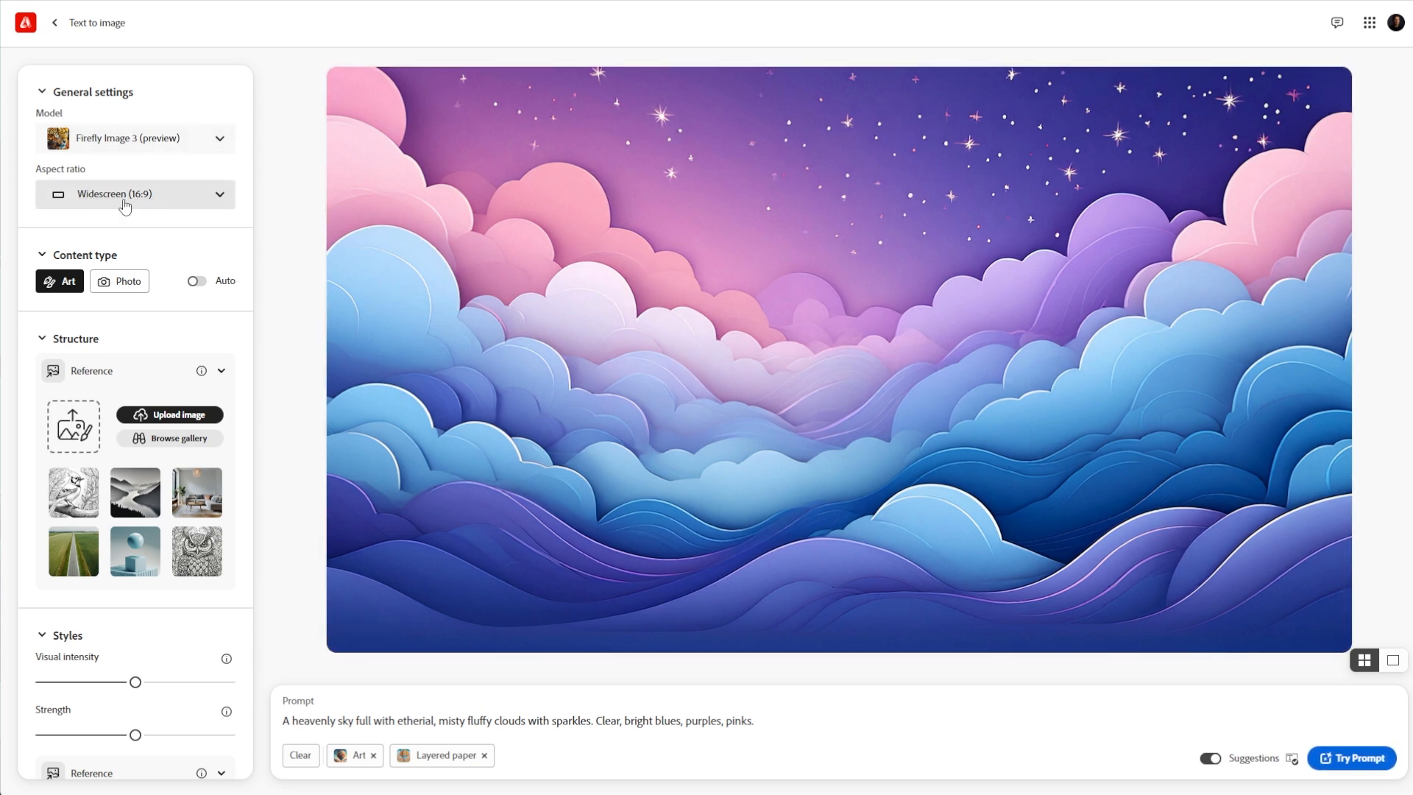
Step: Set the aspect ratio to Square (1:1) and clear the sample prompt along with its preset effects
left_click(159, 203)
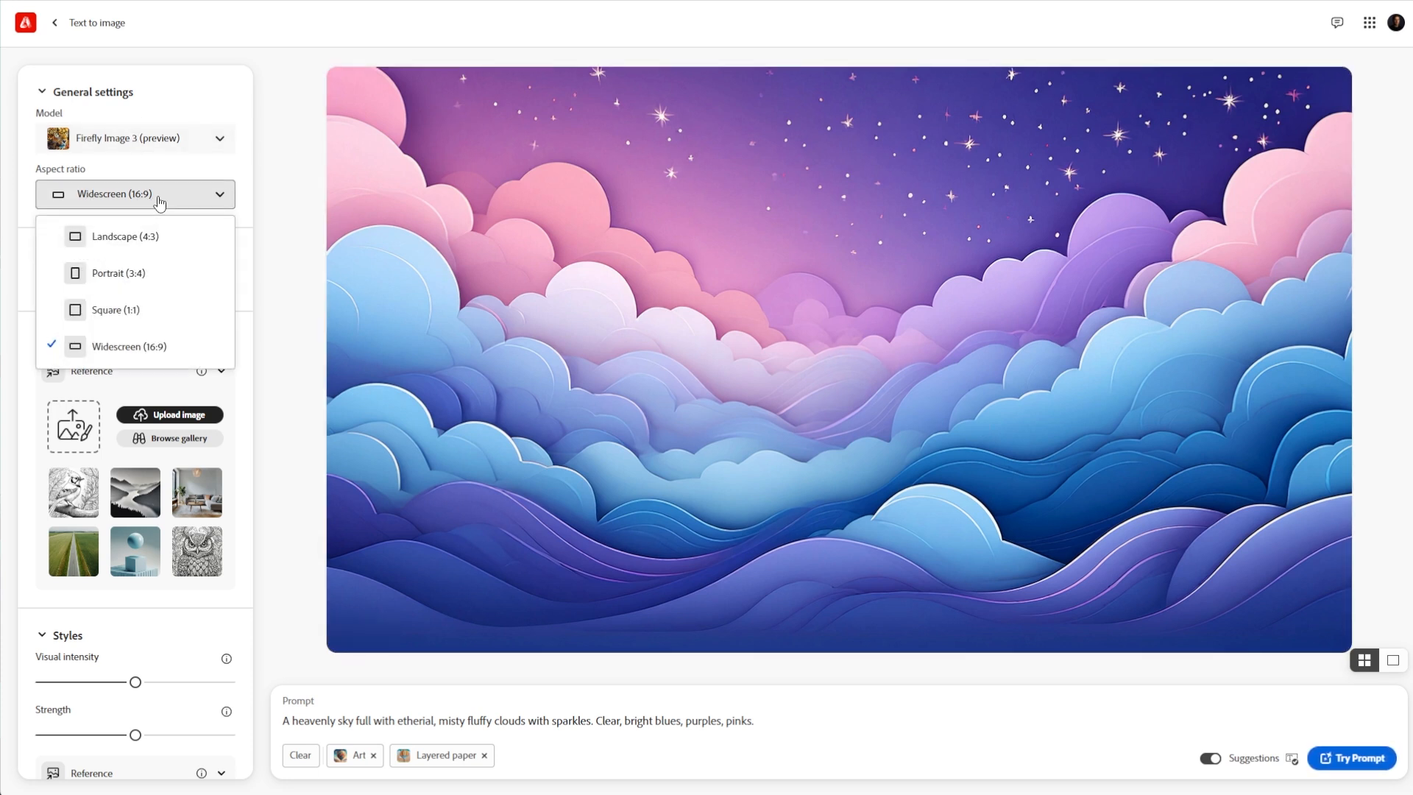
left_click(162, 322)
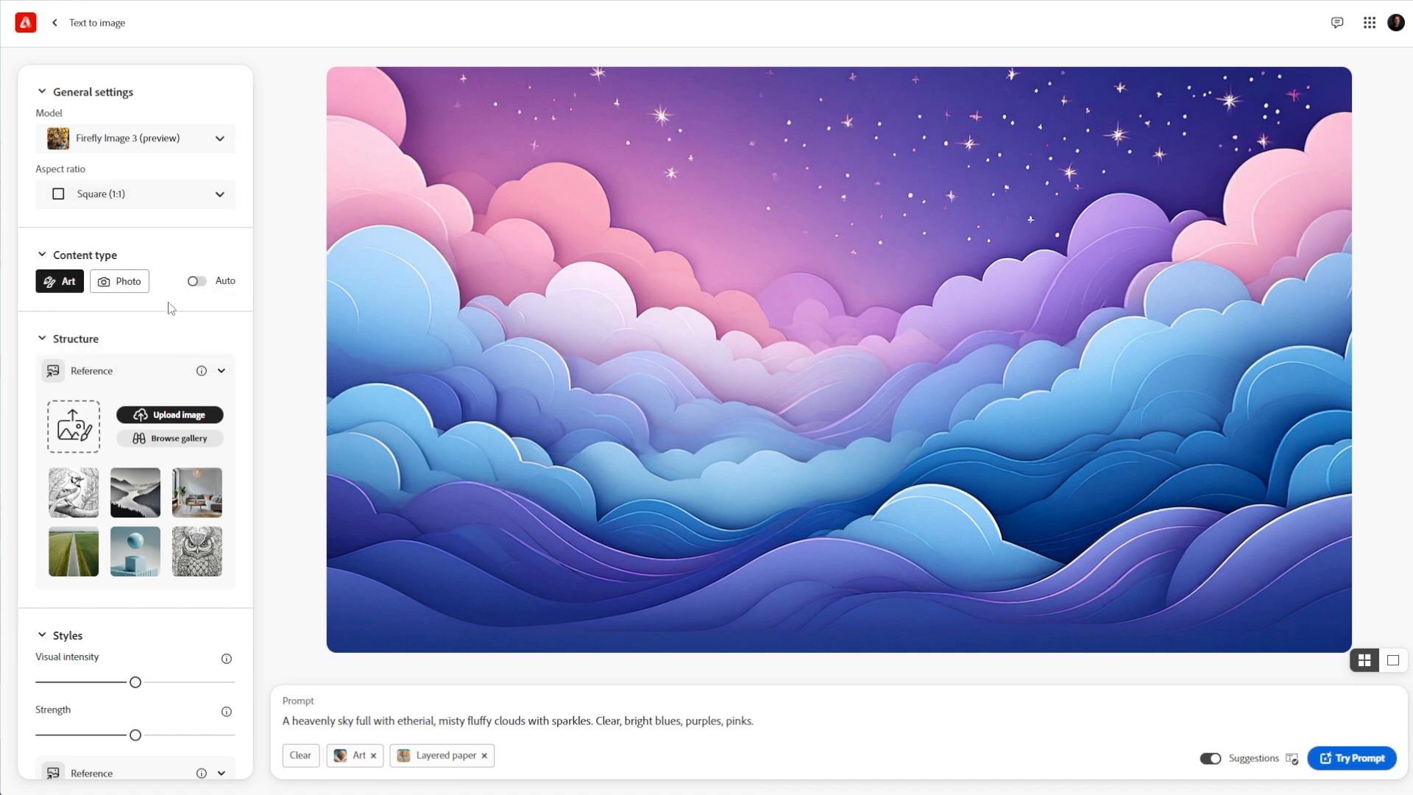
left_click(299, 758)
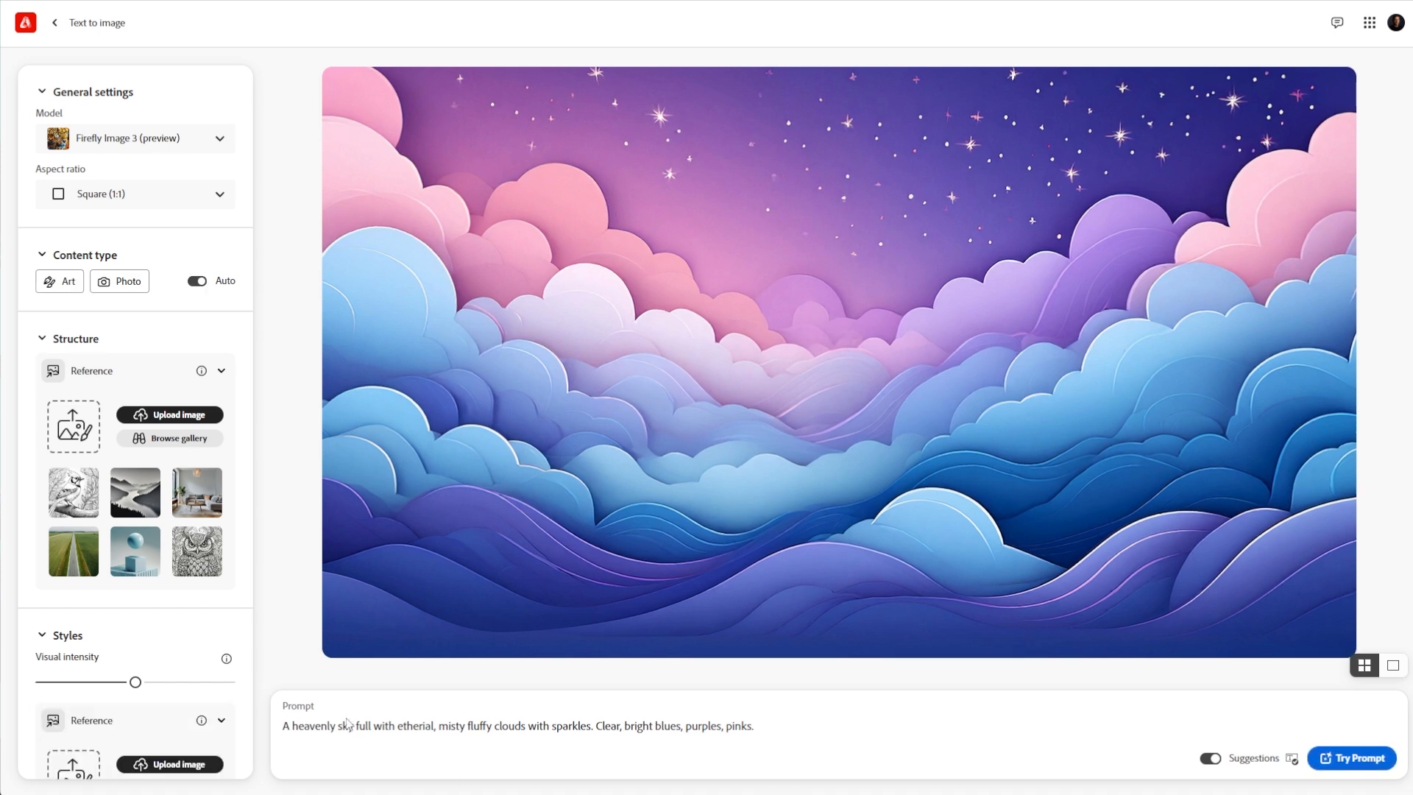
left_click_drag(799, 727, 269, 724)
key("BackSpace")
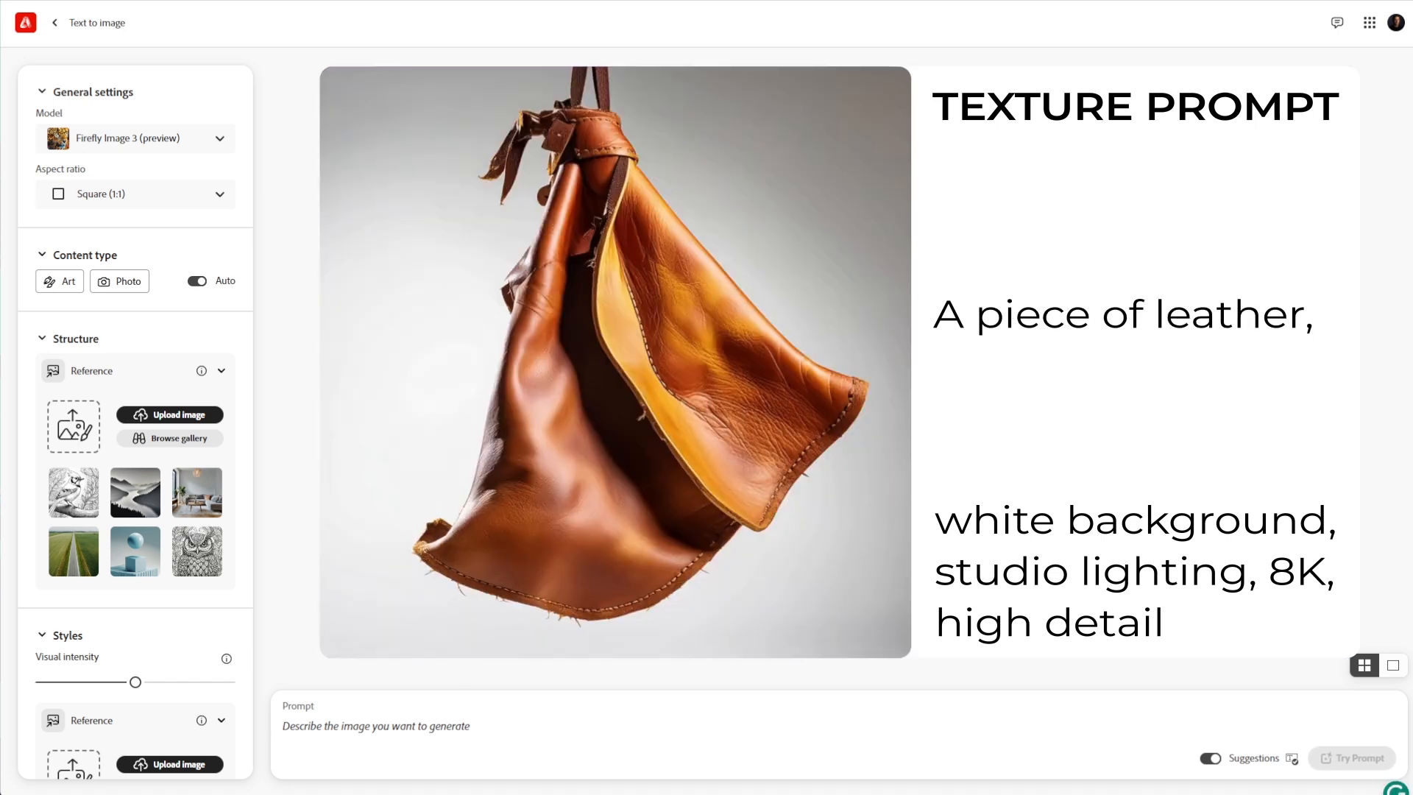
Step: Generate images from the prompt "a block of marble, white background, studio lighting, 8k, high detail" and view the first result enlarged
type("a block of")
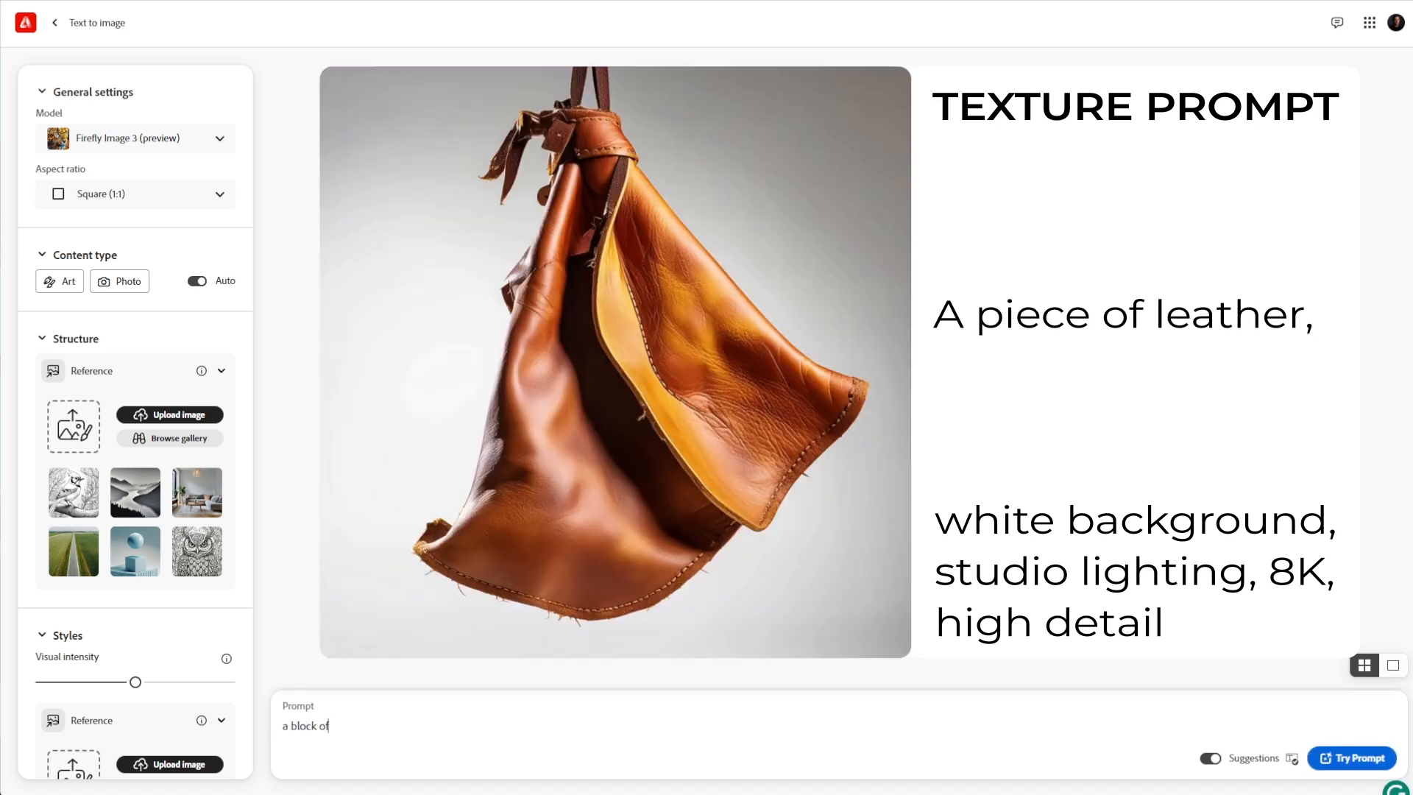
type(" marble, whit")
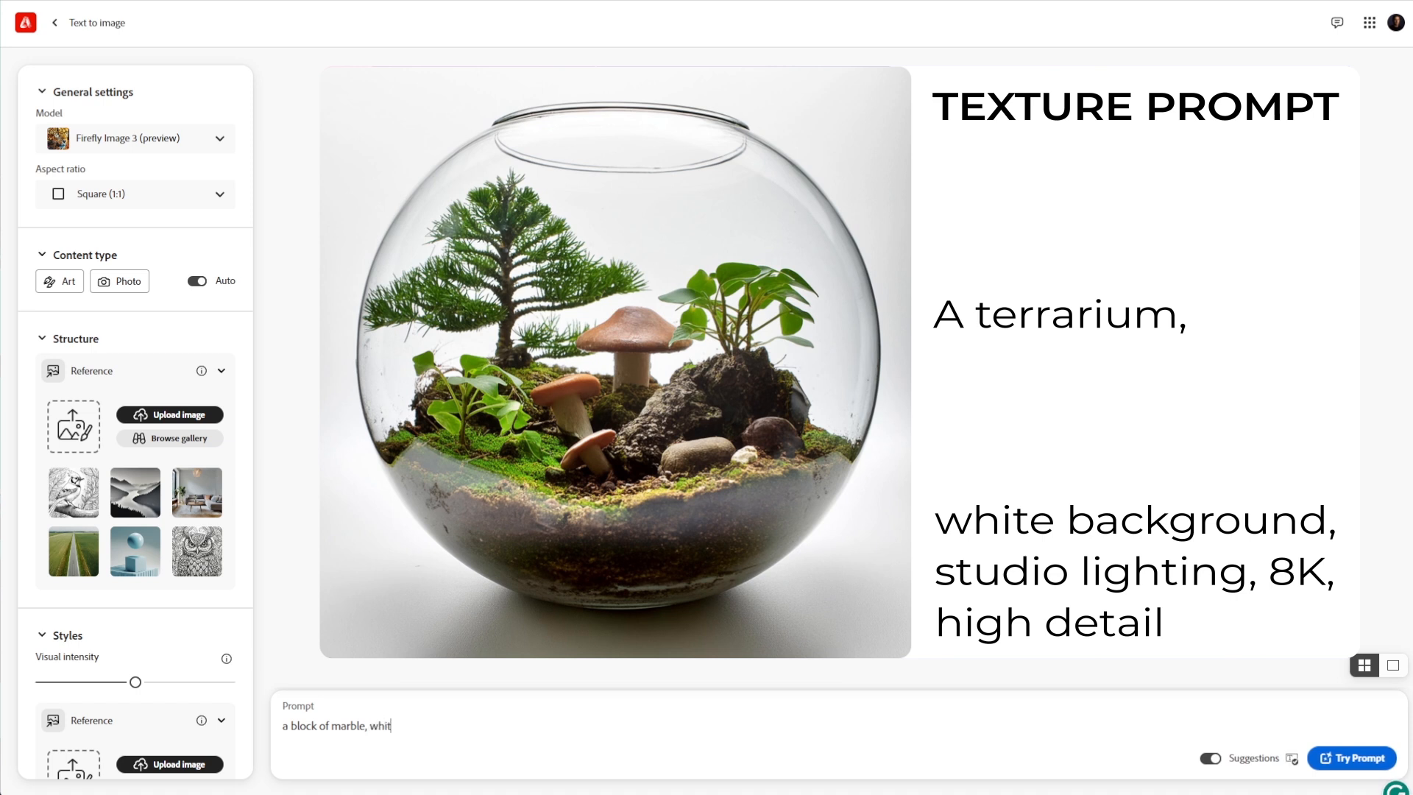
type("e background, studio ")
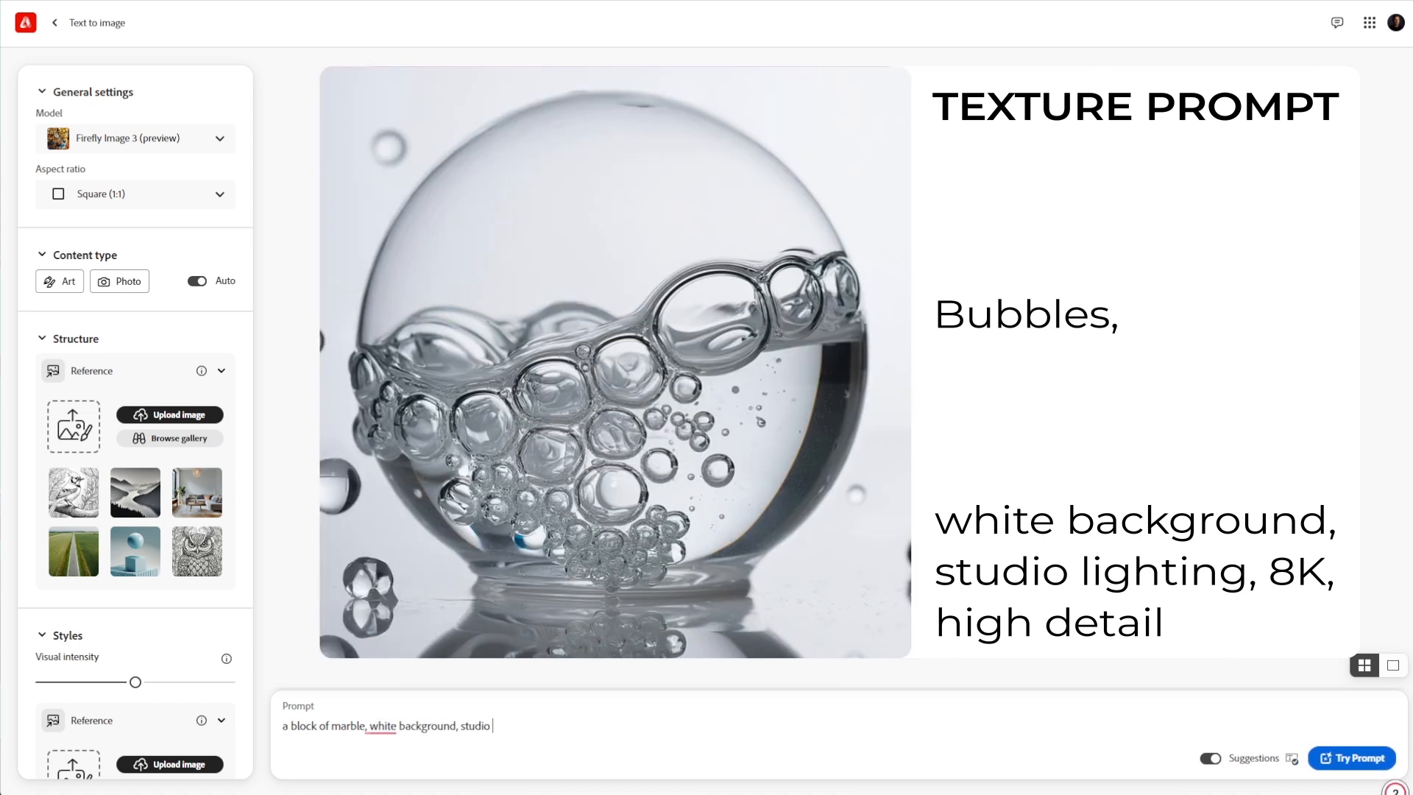
type("lighting, 8k, high detail")
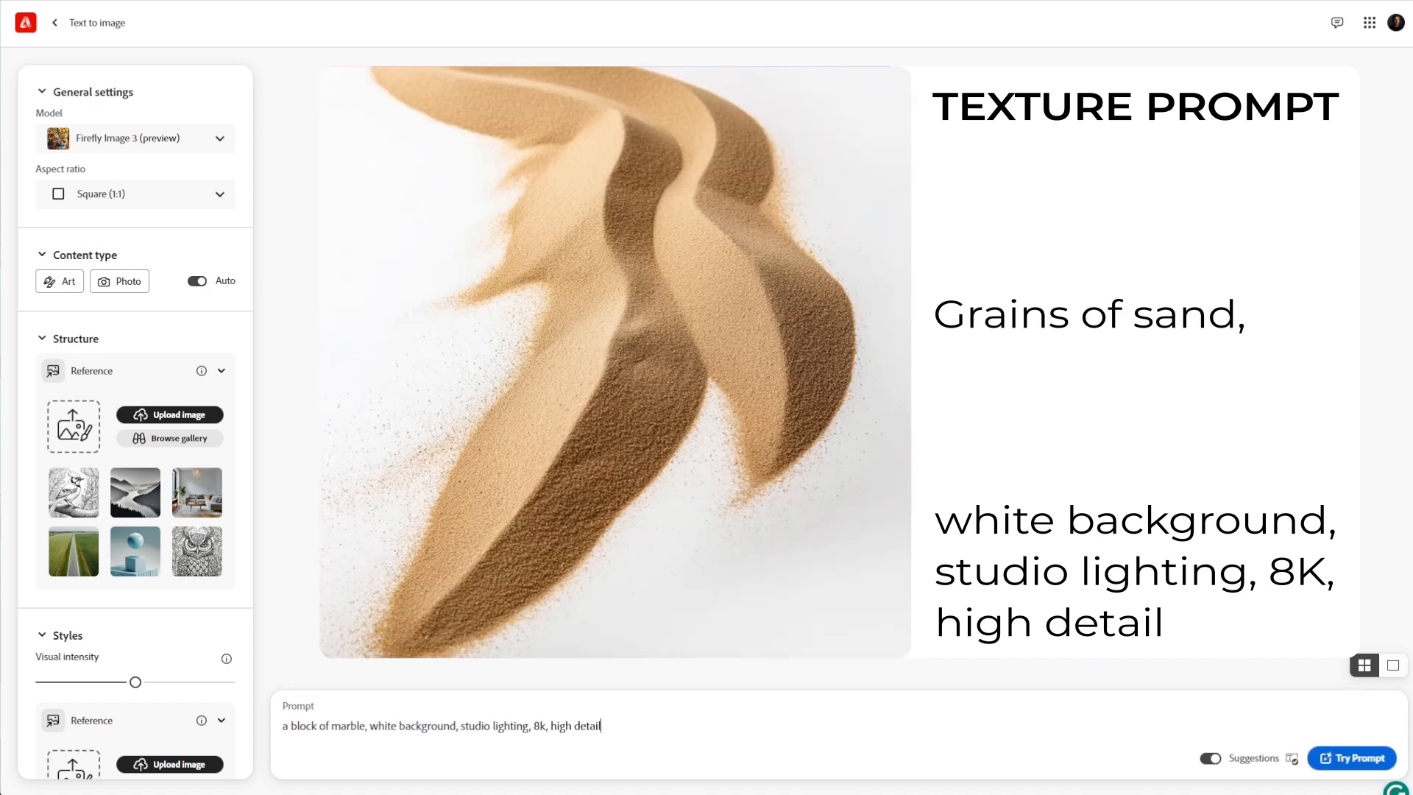
left_click(1358, 759)
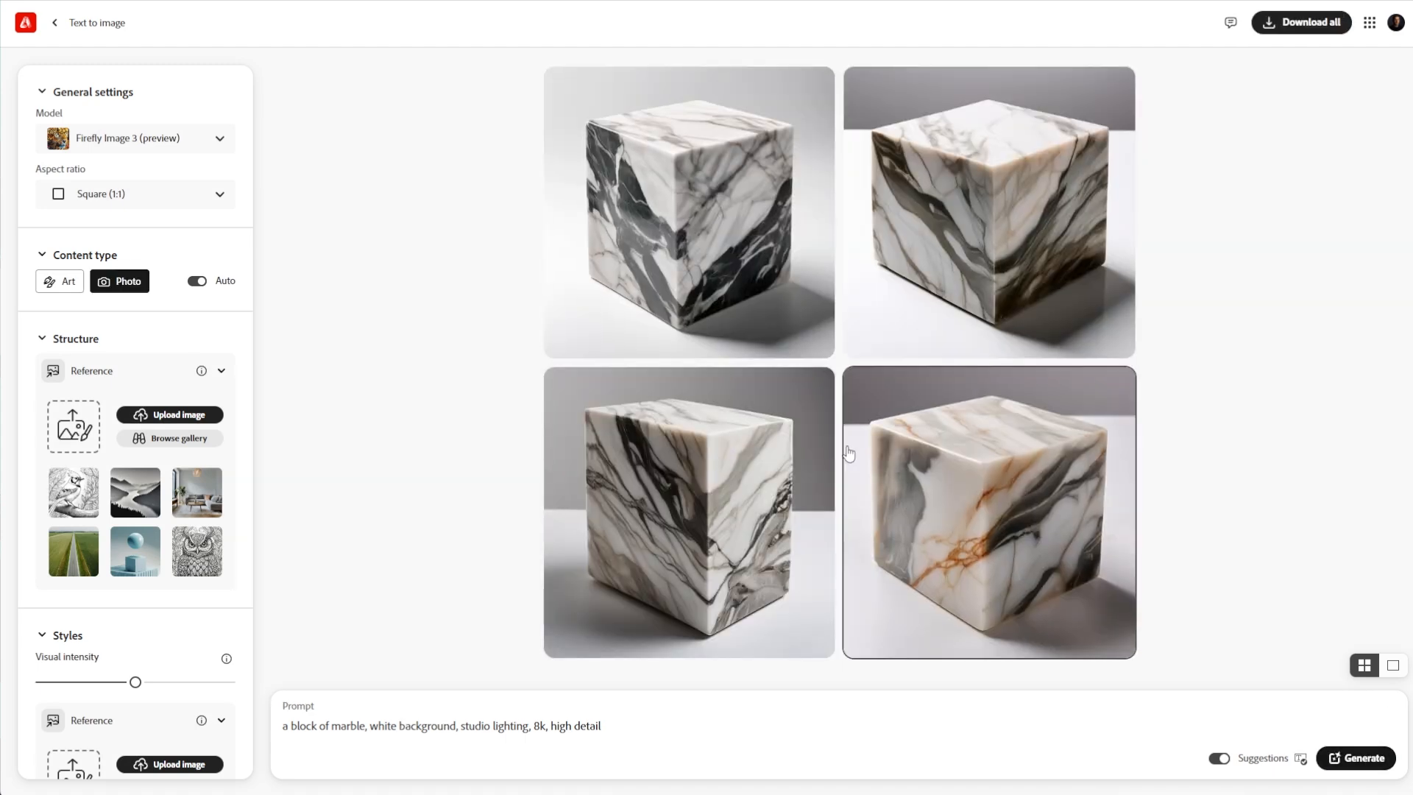
left_click(719, 254)
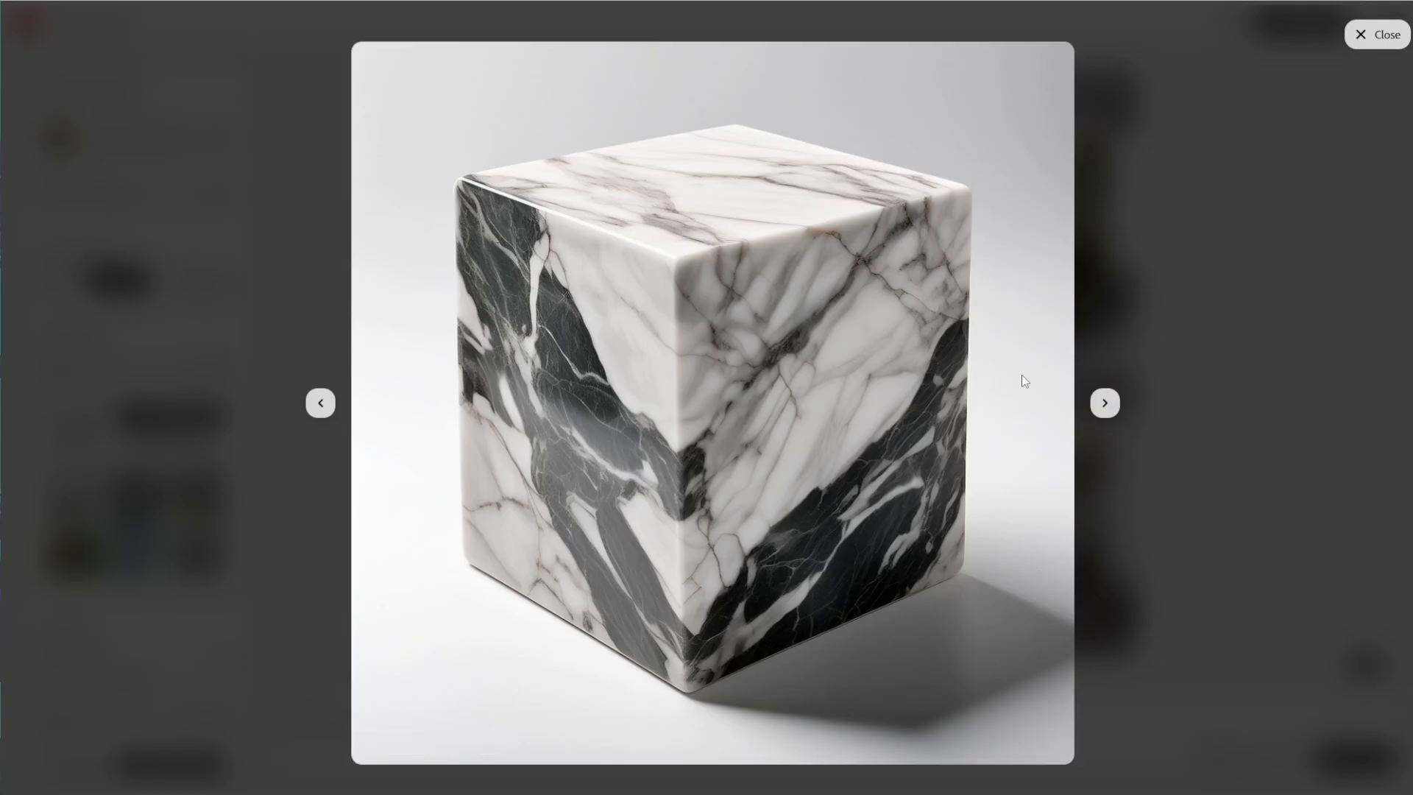
mouse_move(1019, 74)
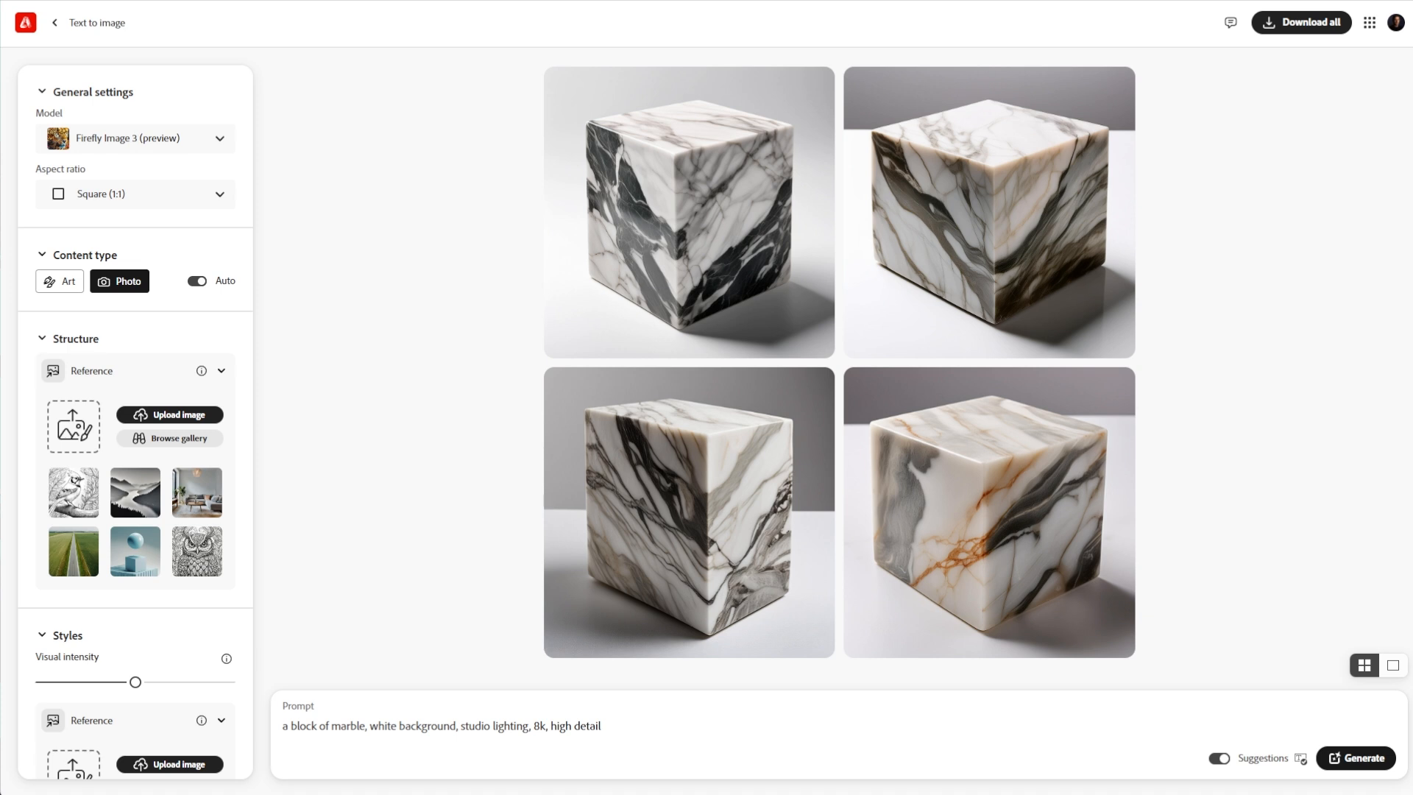
Step: Set the aspect ratio to Widescreen (16:9) and upload MORPH_Black Text_White BG as the structure reference at maximum strength
left_click(147, 199)
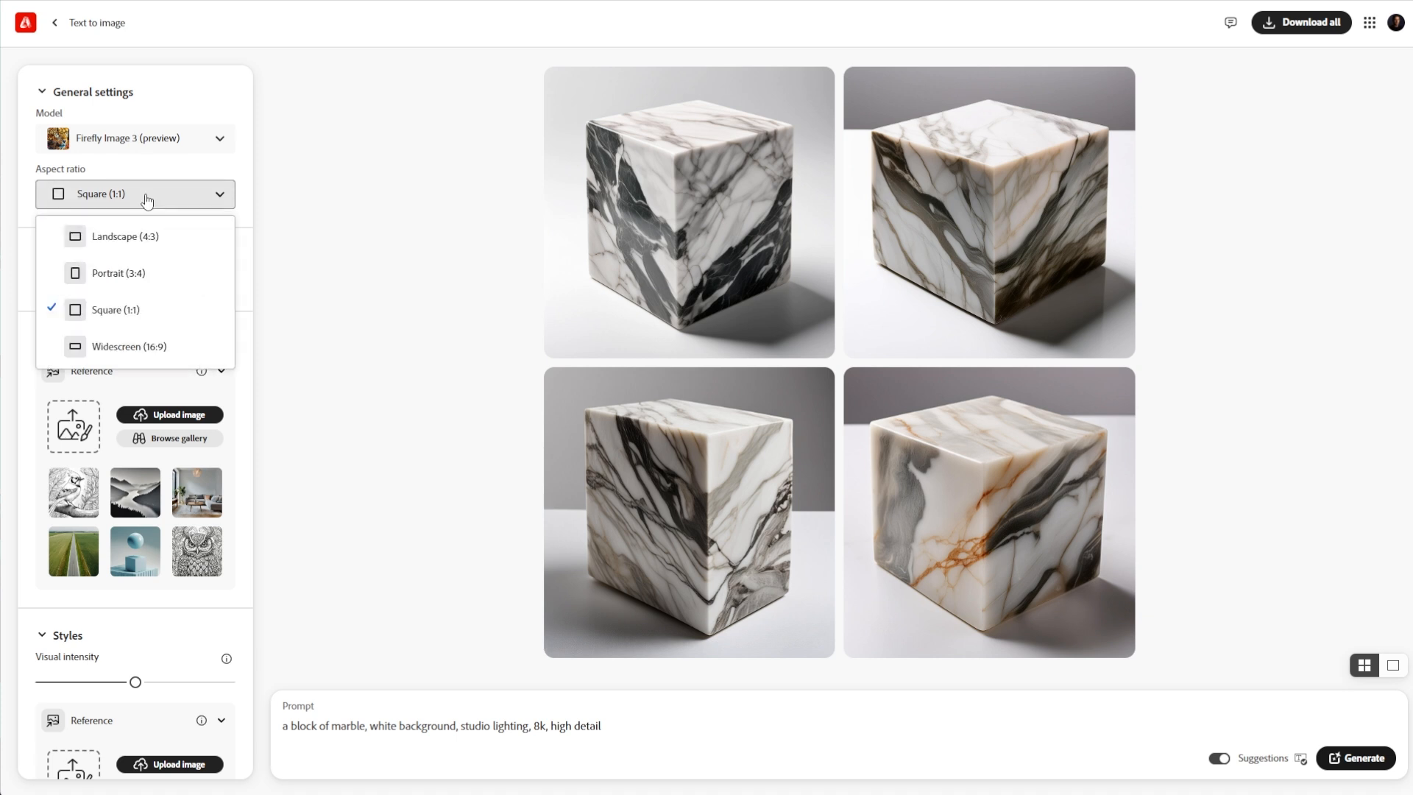
left_click(132, 347)
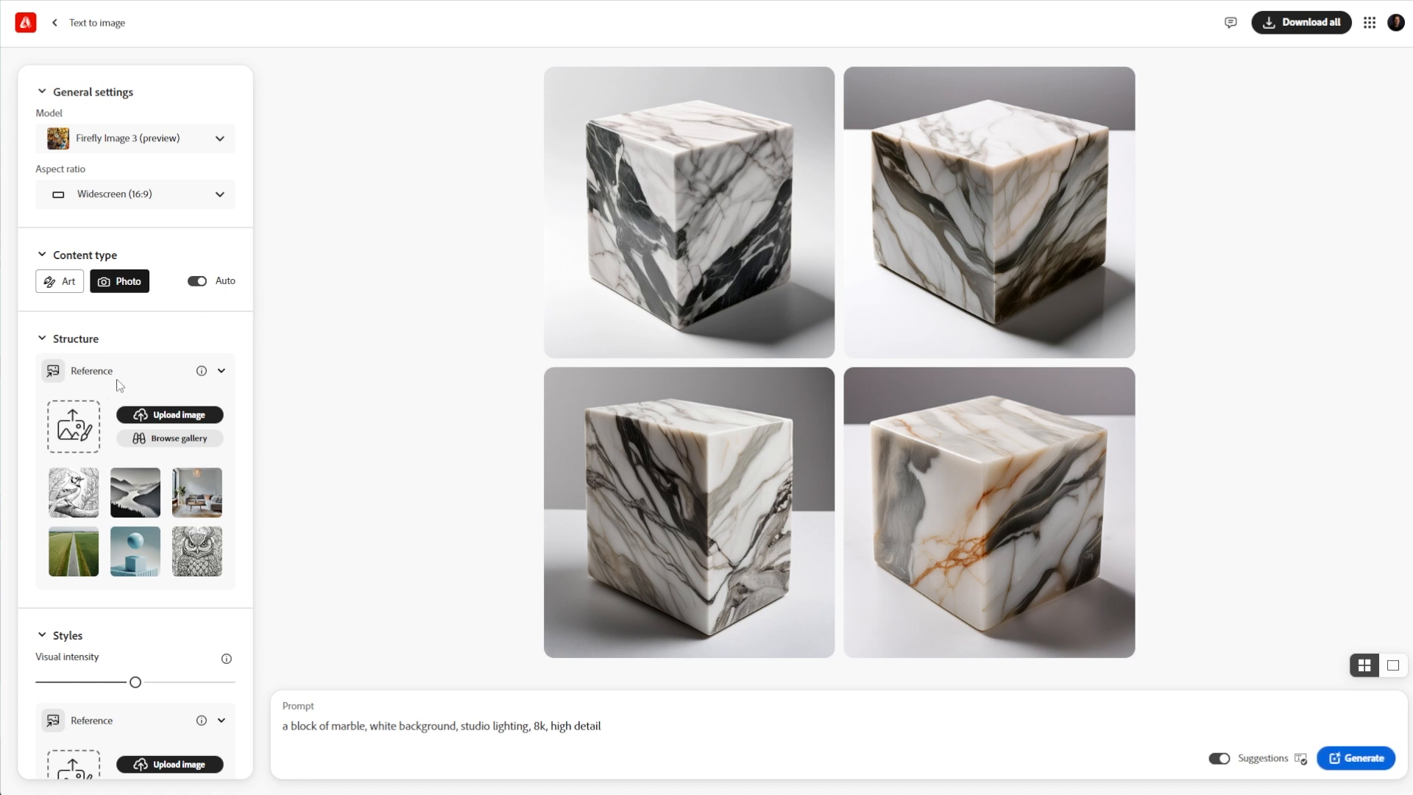
left_click(167, 416)
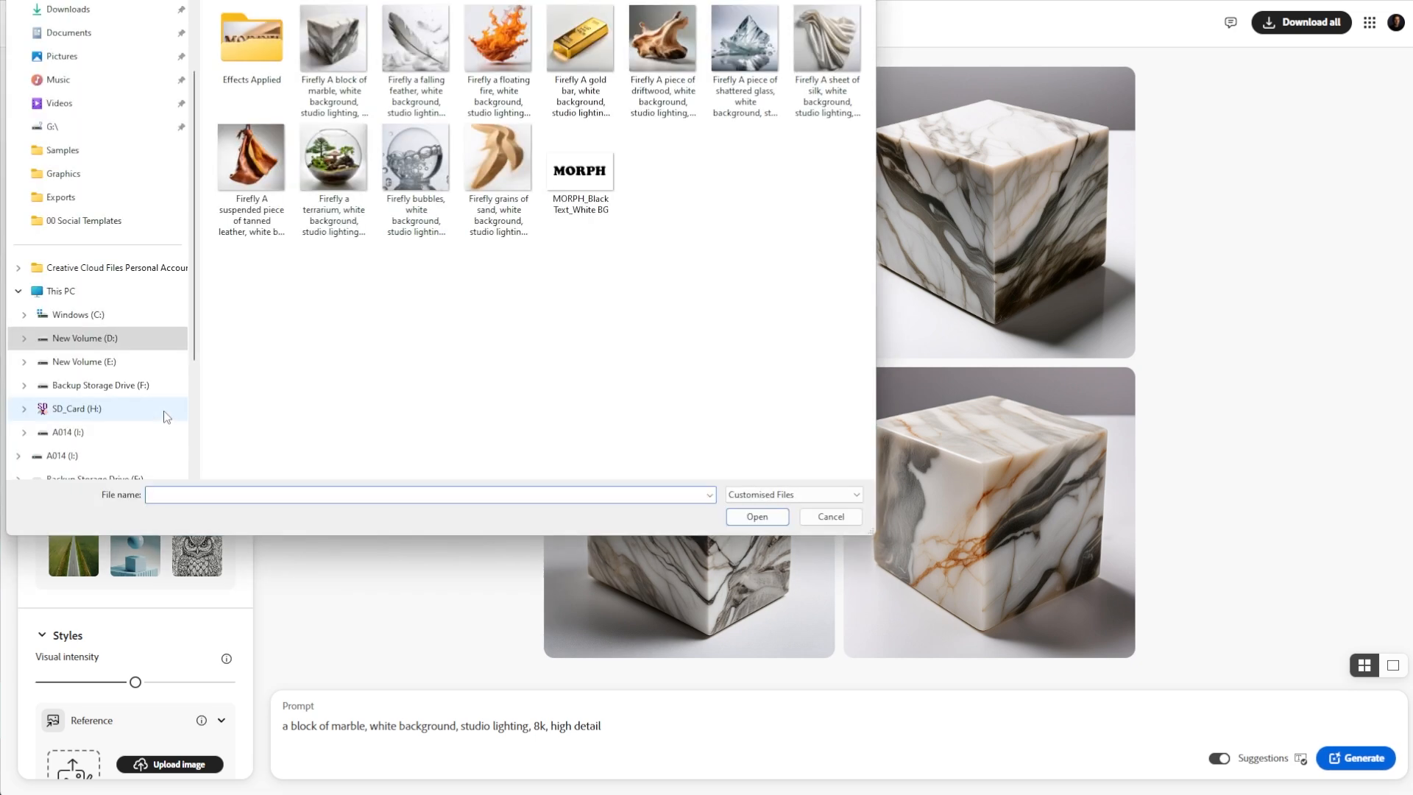
double_click(599, 180)
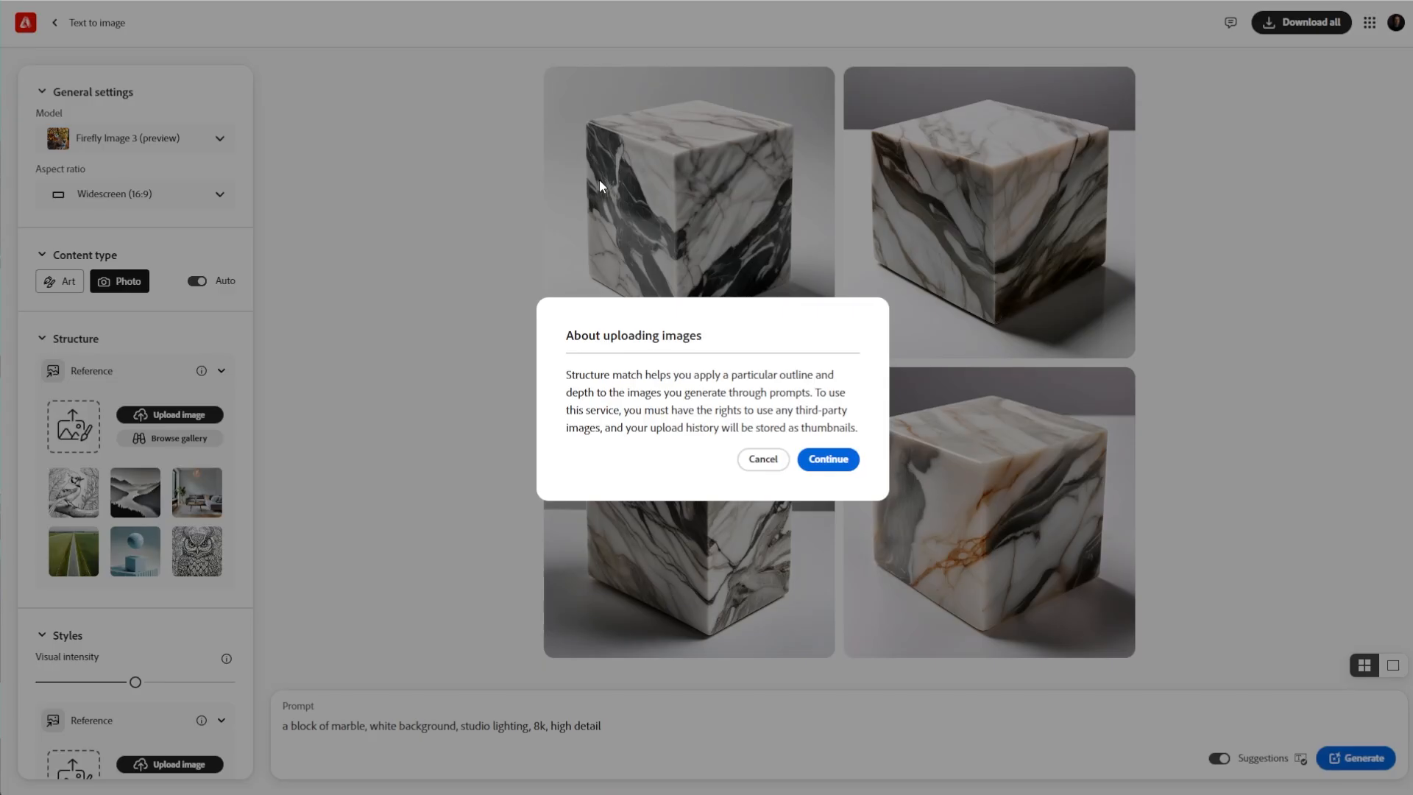
left_click(837, 459)
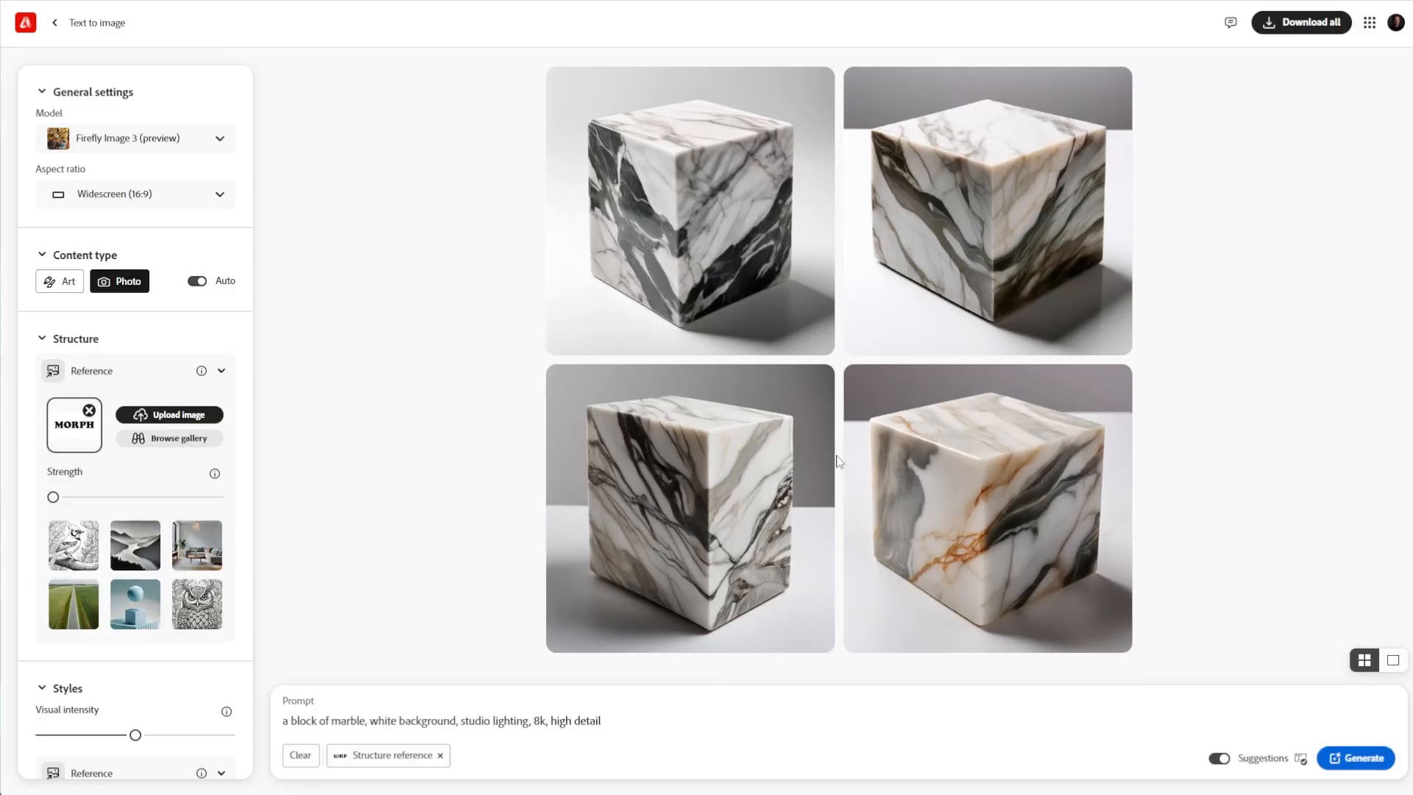
left_click_drag(55, 502, 255, 500)
Step: Upload the marble block image as the style reference and set both visual intensity and style strength to maximum
scroll(235, 514, "down", 5)
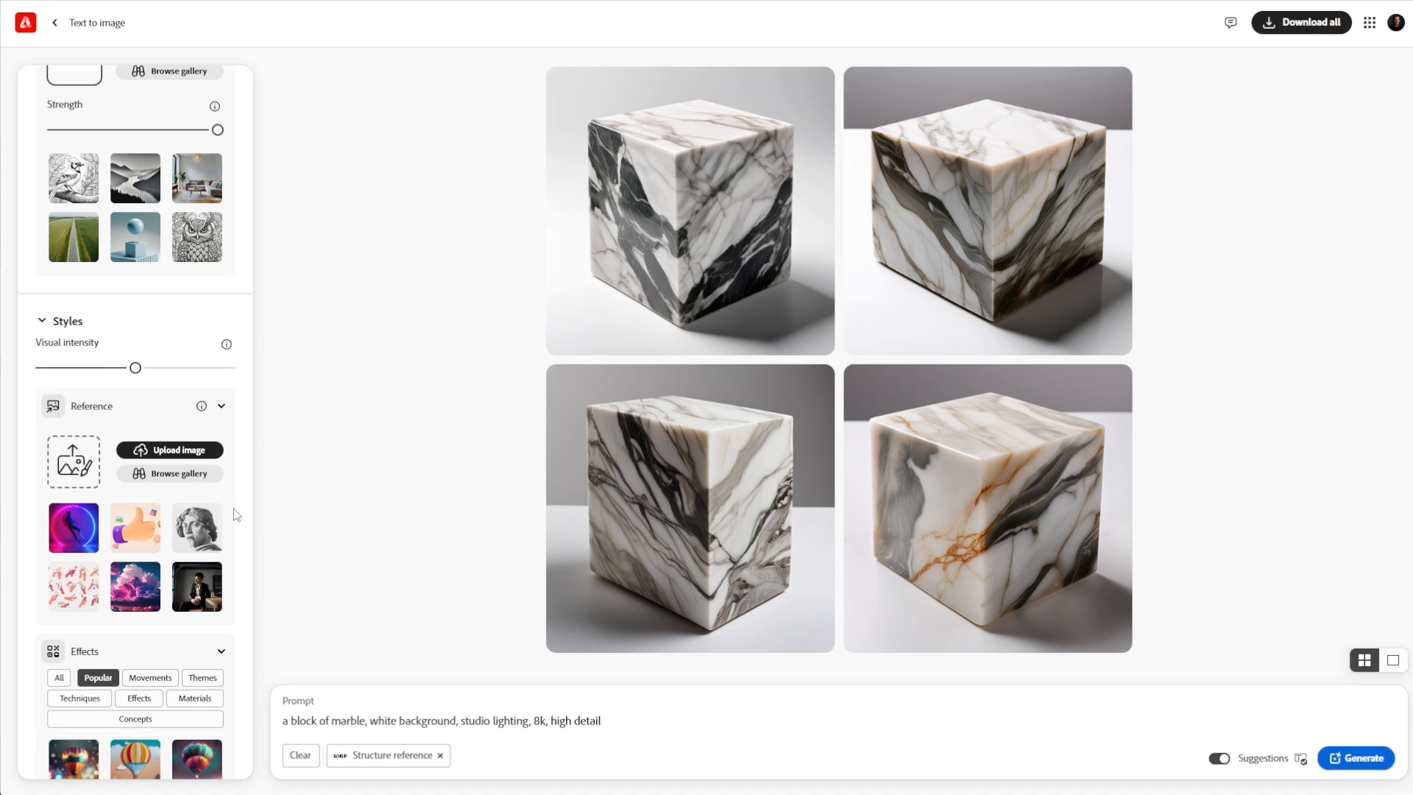
left_click(190, 455)
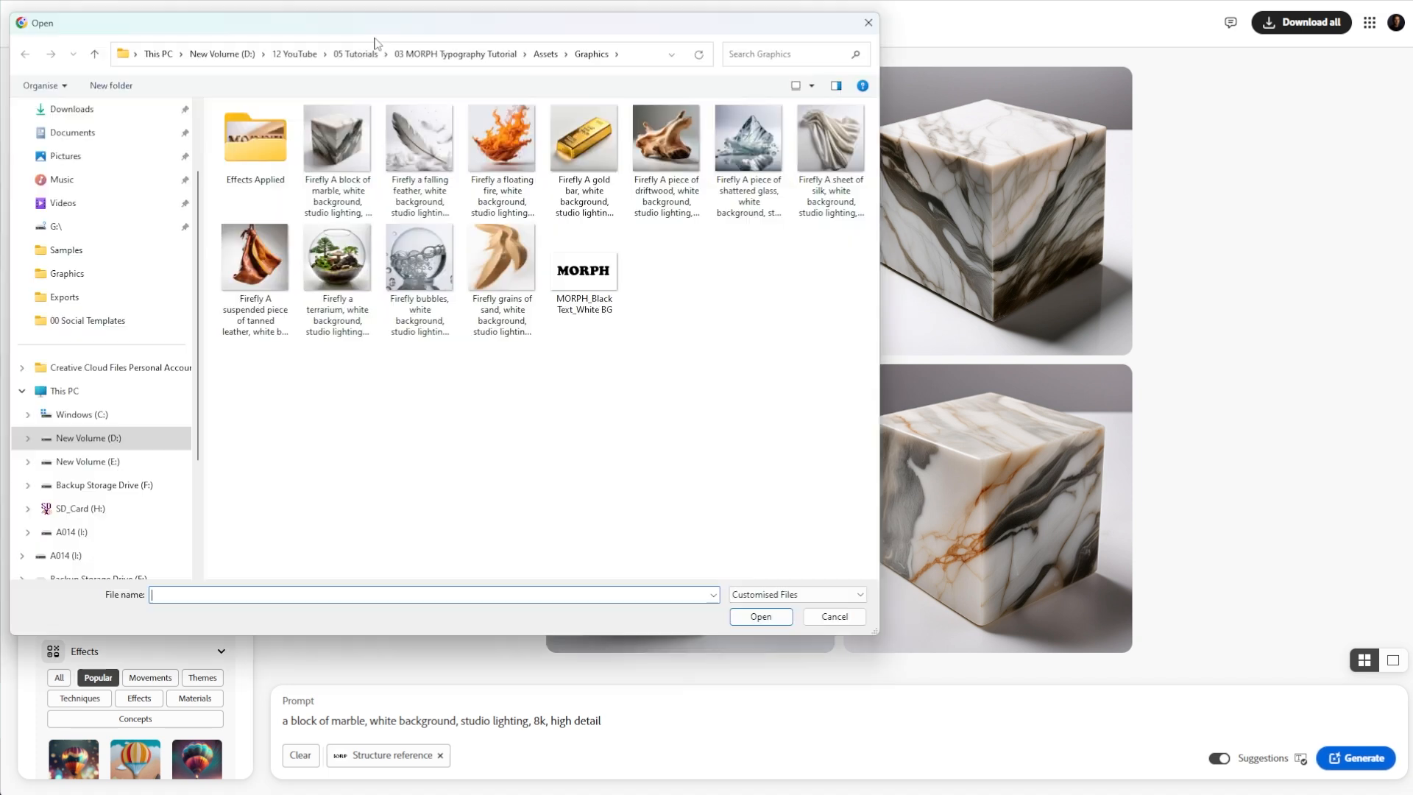
left_click(351, 161)
double_click(352, 160)
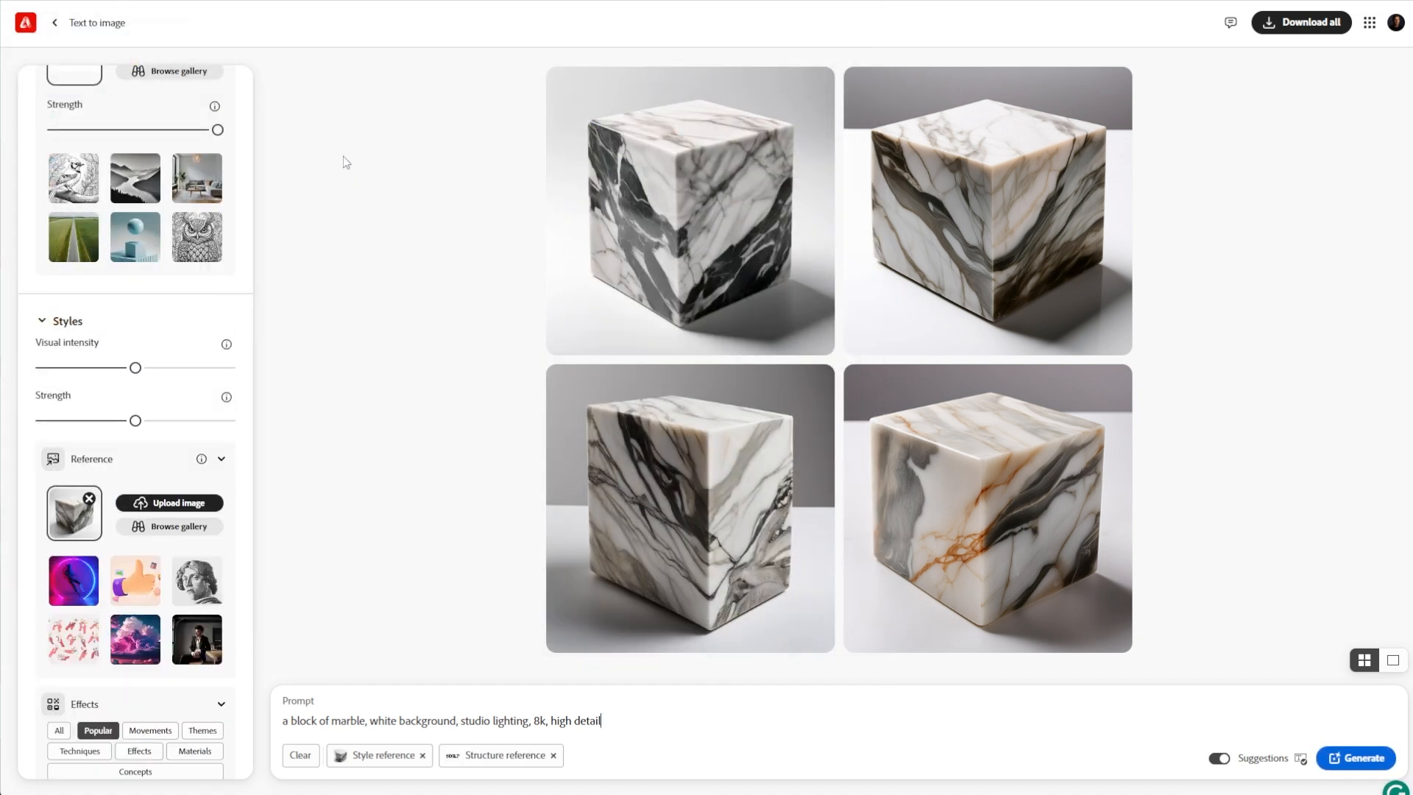
left_click_drag(134, 367, 253, 373)
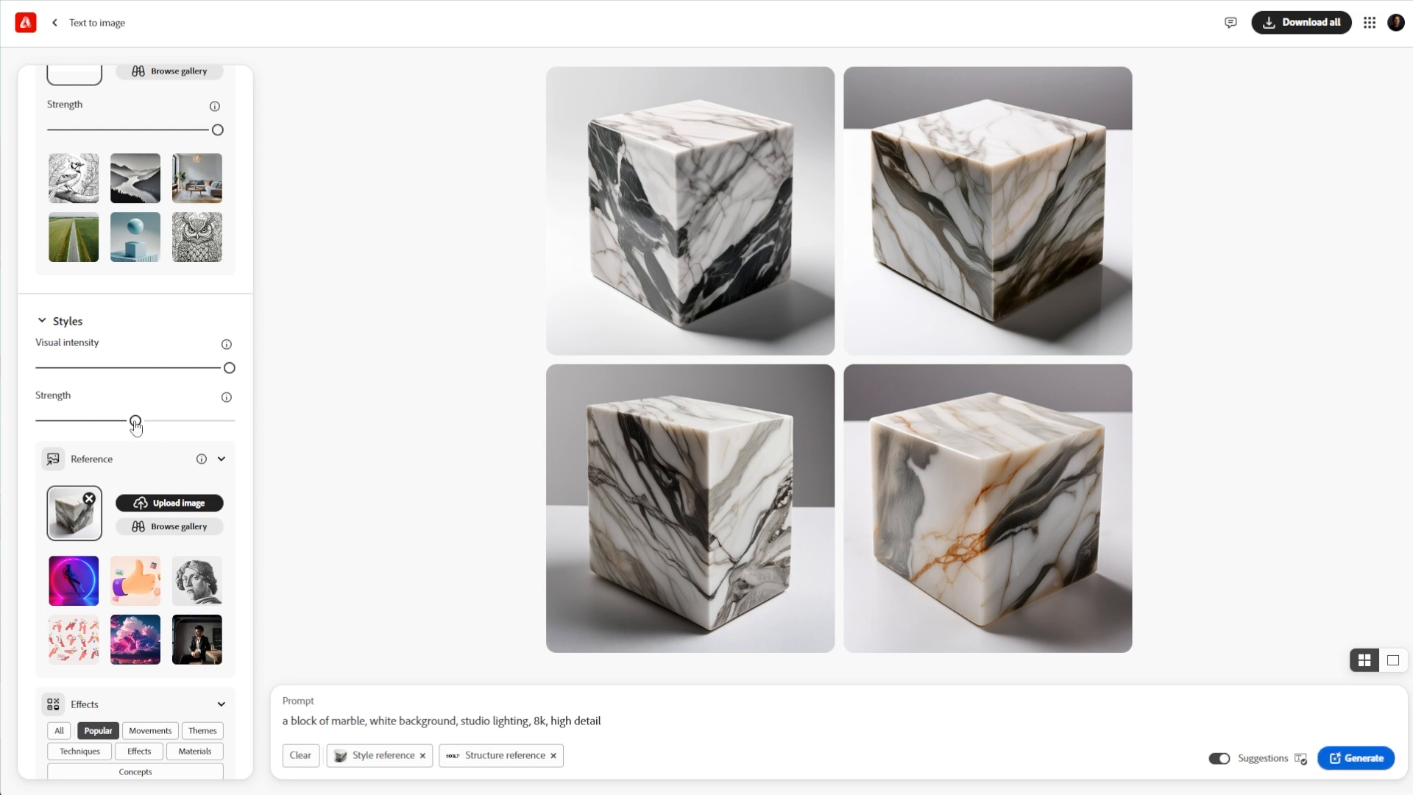
left_click_drag(135, 422, 340, 437)
Step: Replace the prompt with "3D MORPH text textured in the style of marble, white background, studio lighting," and generate the images
left_click_drag(638, 718, 261, 711)
key("BackSpace")
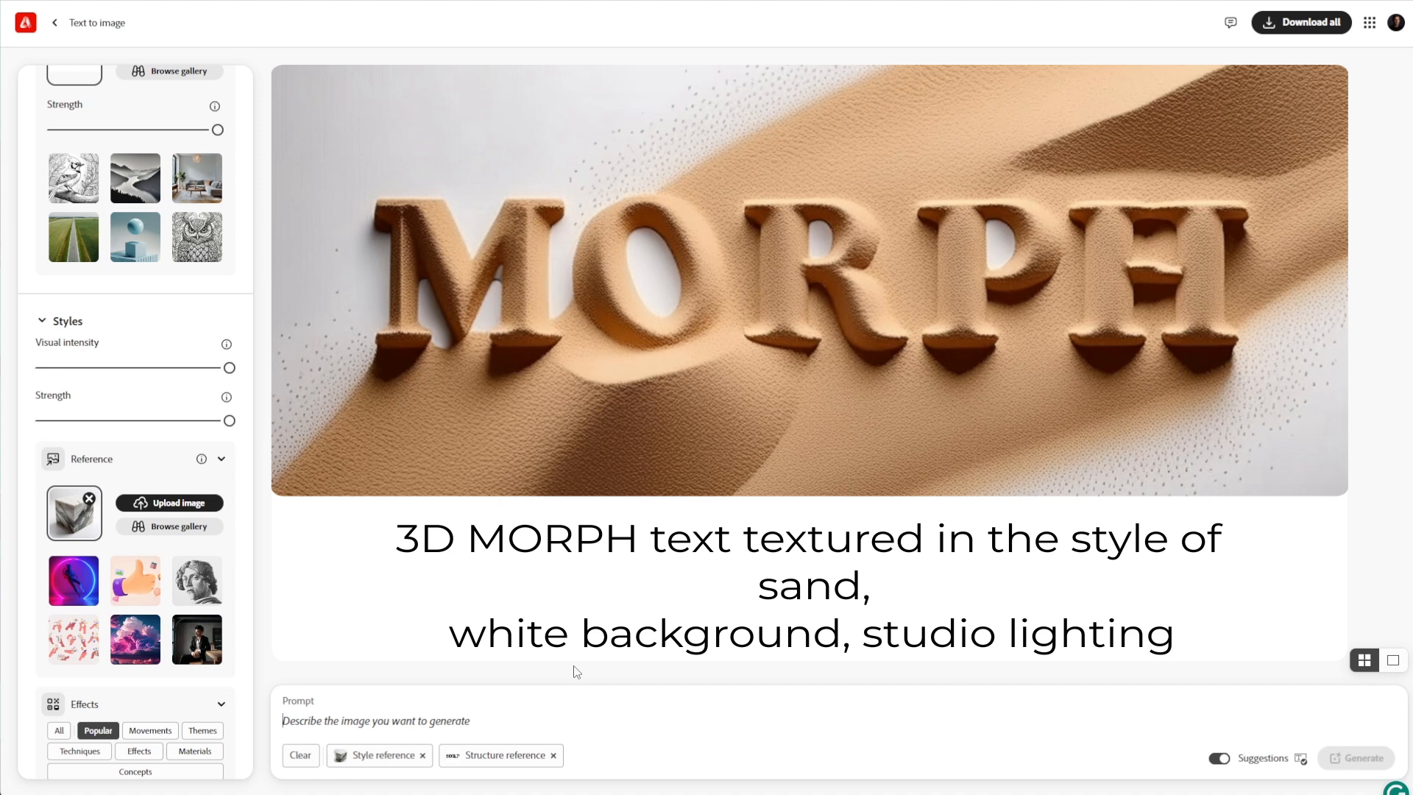
type("3D MORPH text textured in the style of marble, white background, studio lighting,")
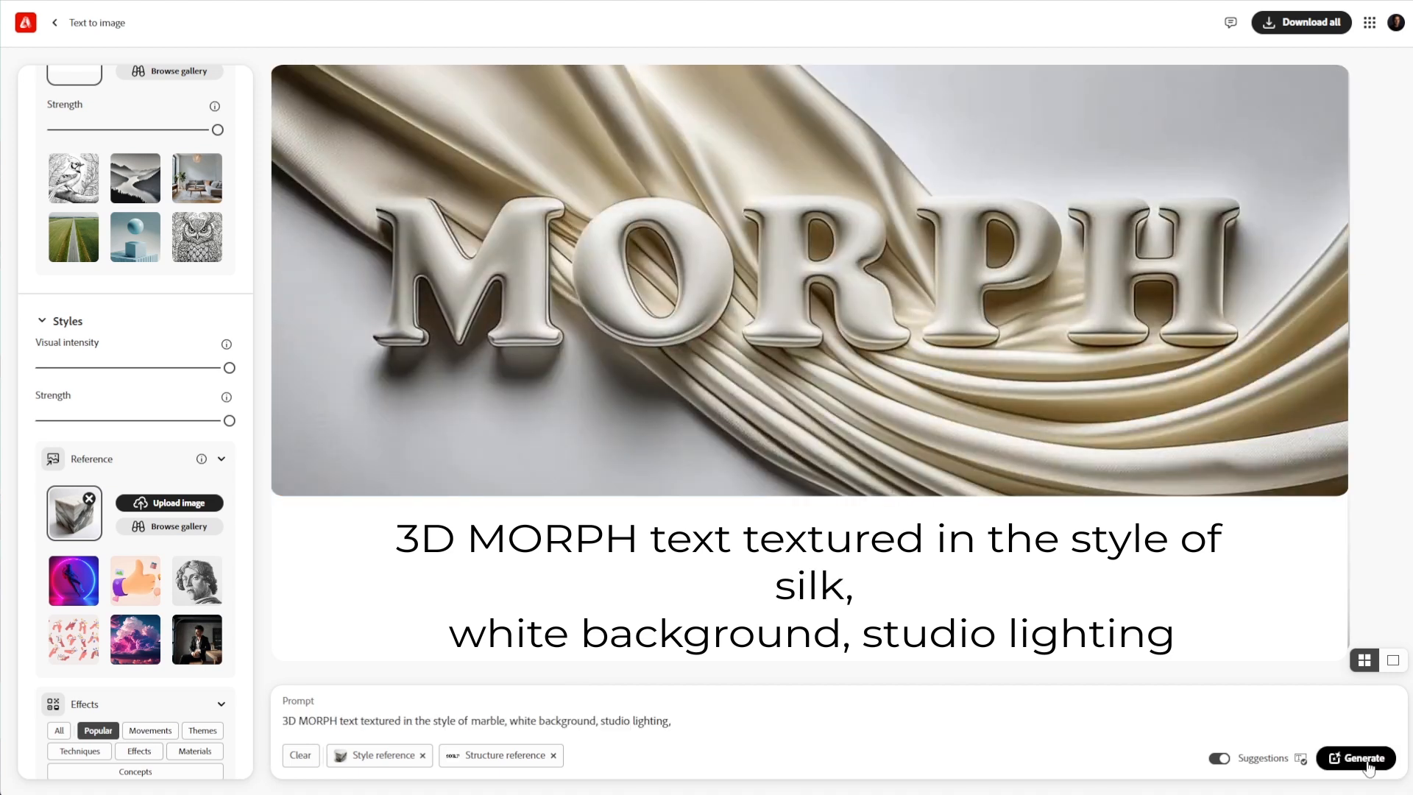
left_click(1365, 758)
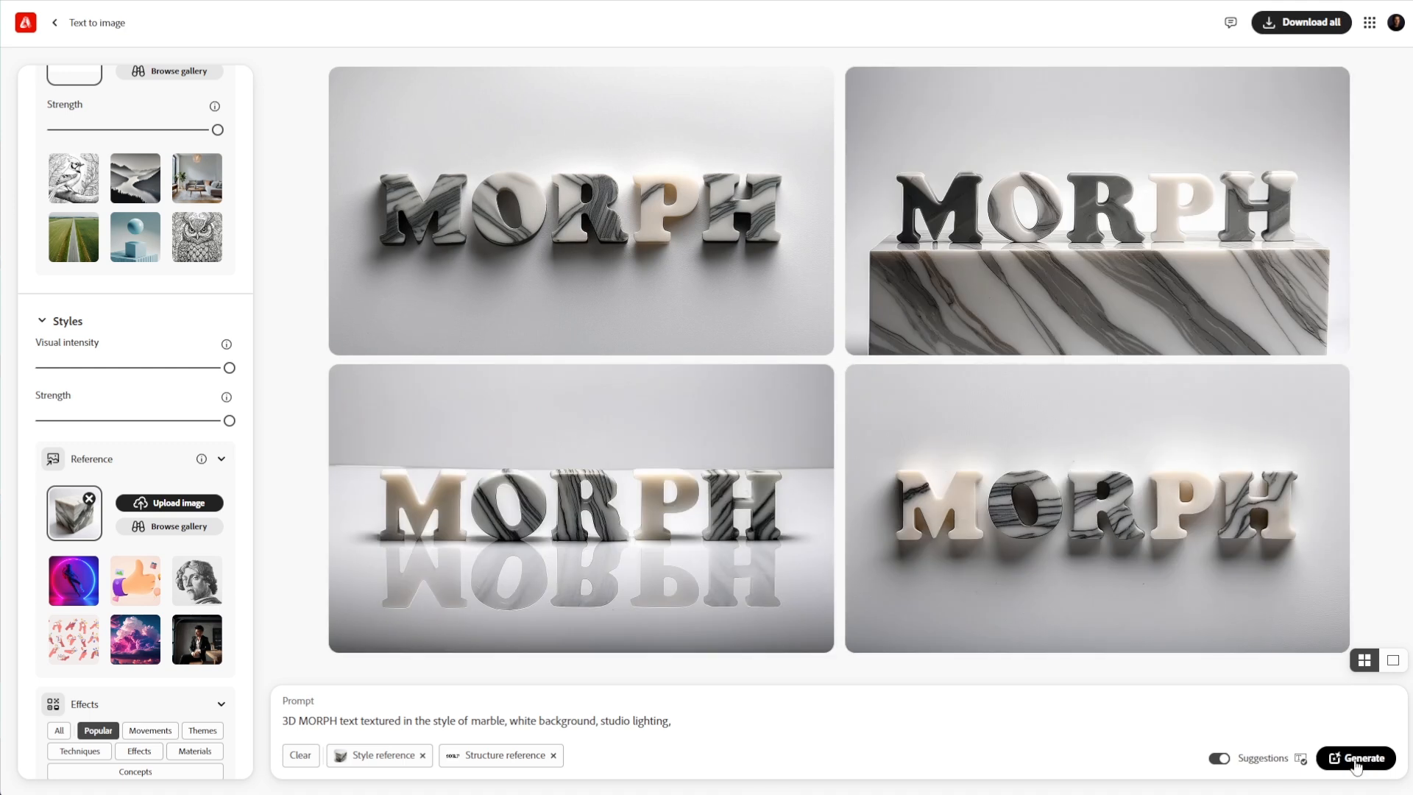
Step: View the first generated marble MORPH image enlarged and close the preview
left_click(683, 234)
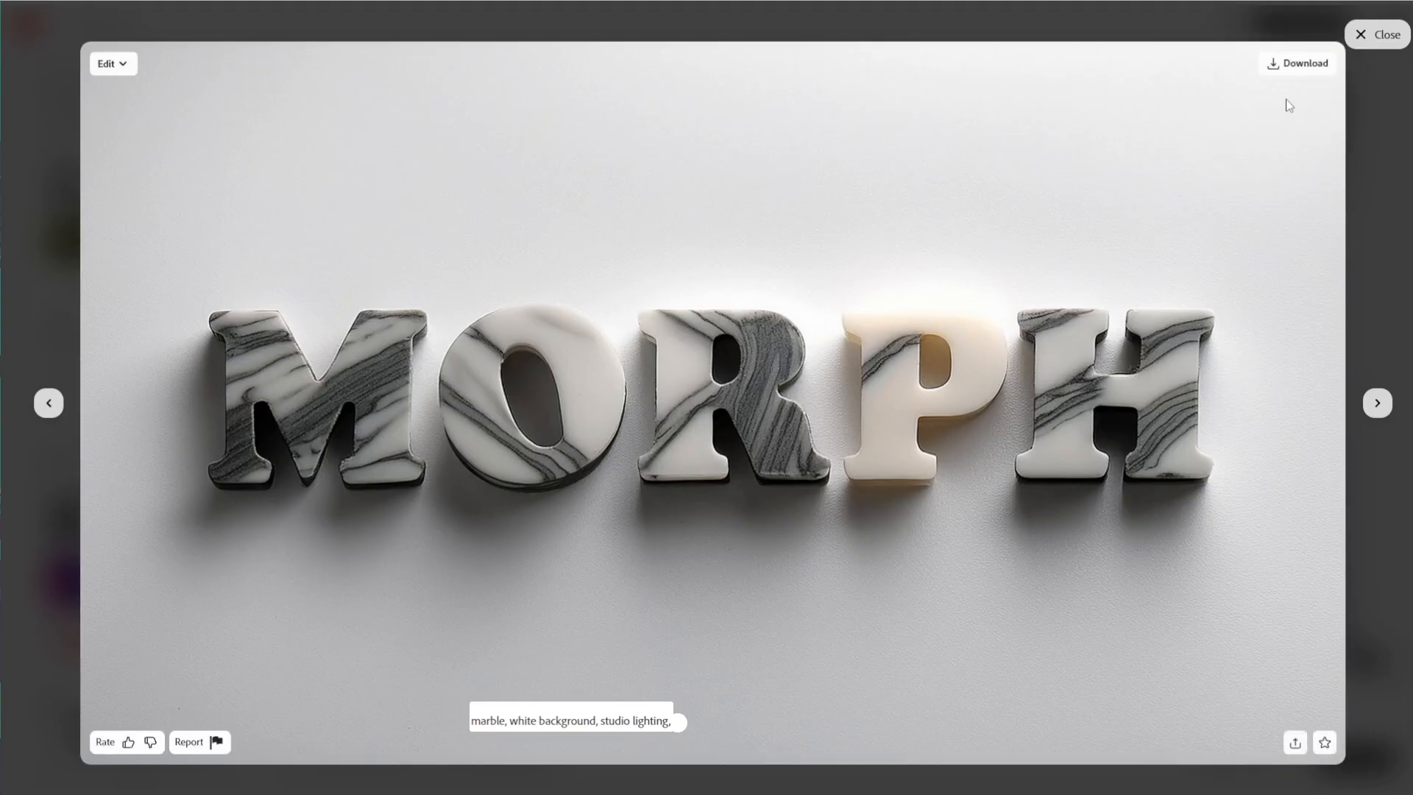
key("Escape")
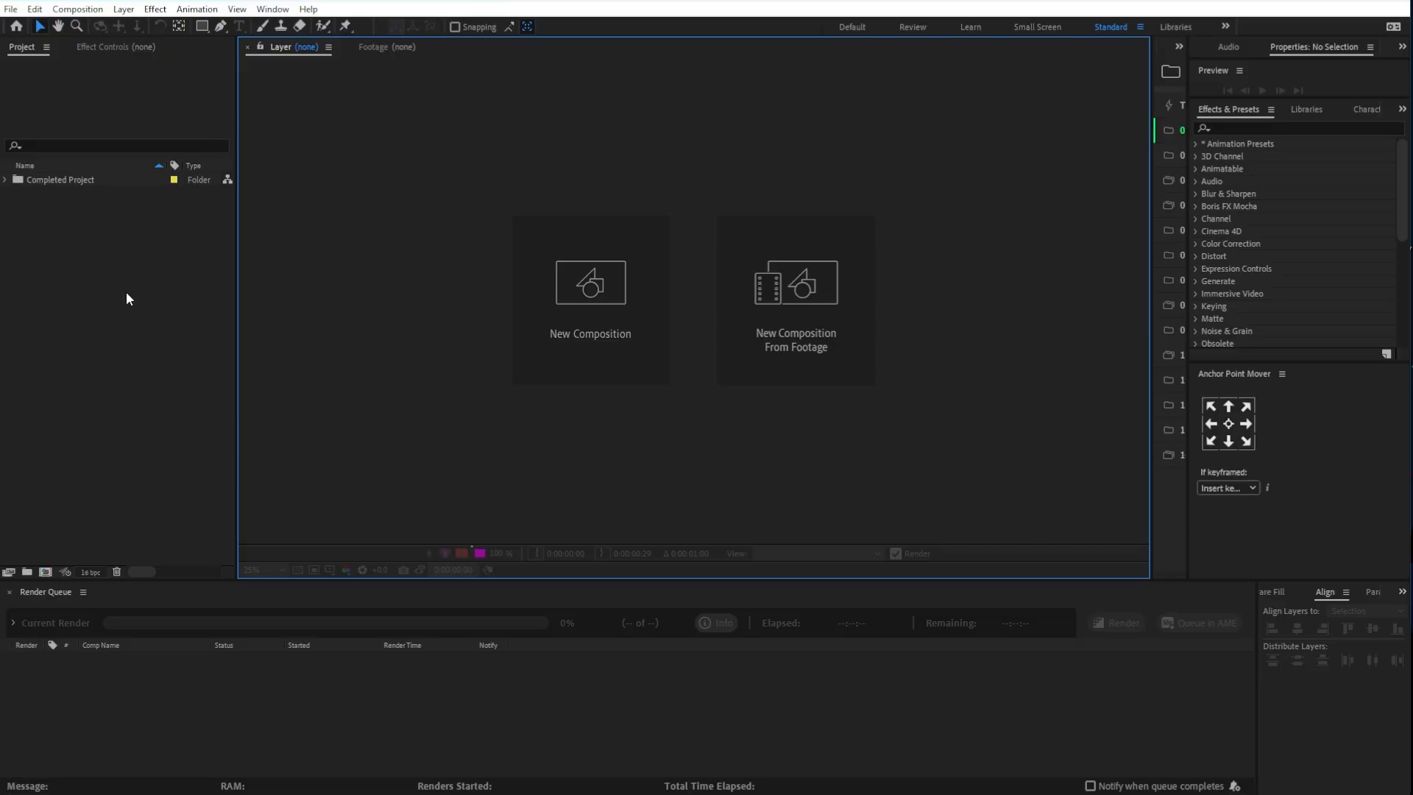
Step: Switch to After Effects and create a project folder named Sequences
left_click(142, 259)
left_click(11, 10)
left_click(43, 146)
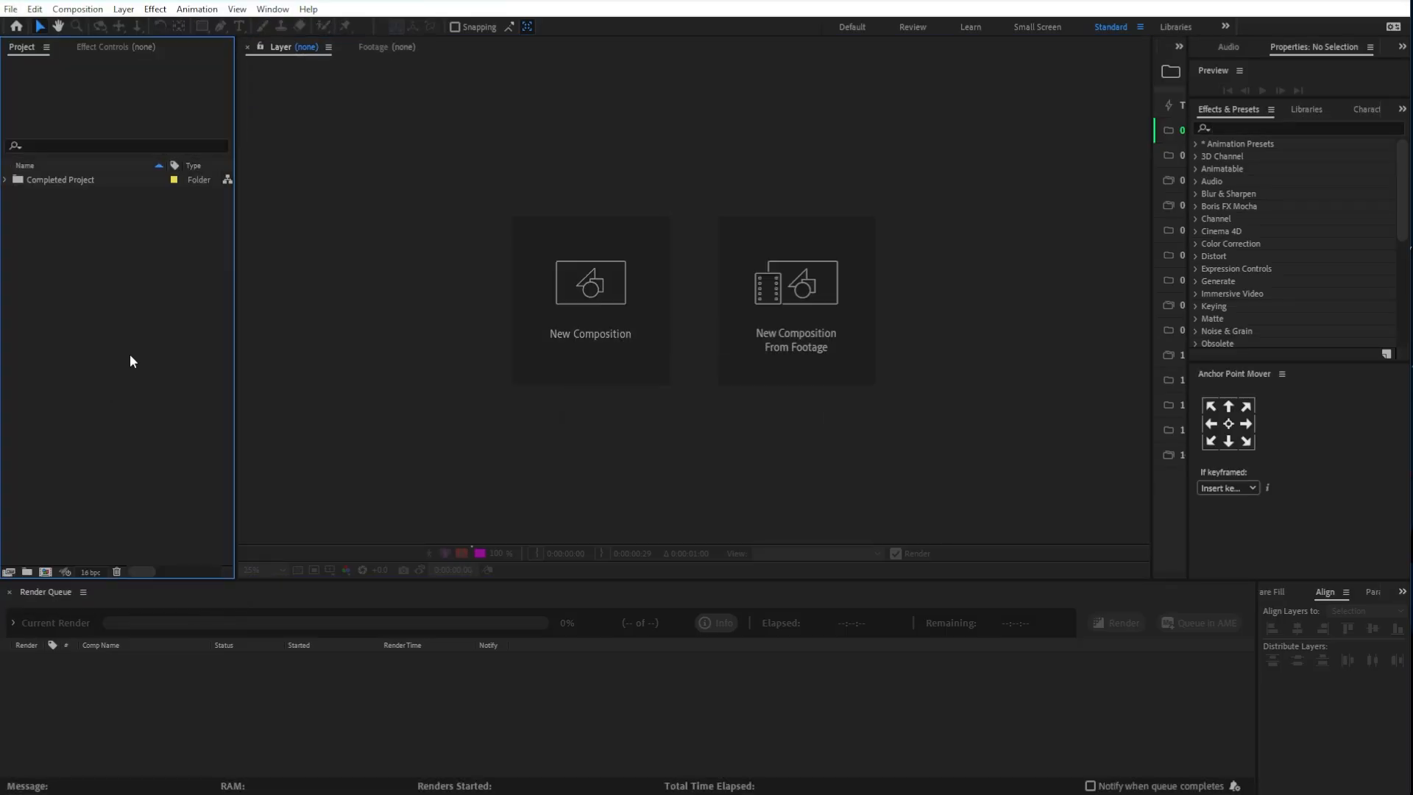
left_click(26, 572)
type("Sequences")
key("Return")
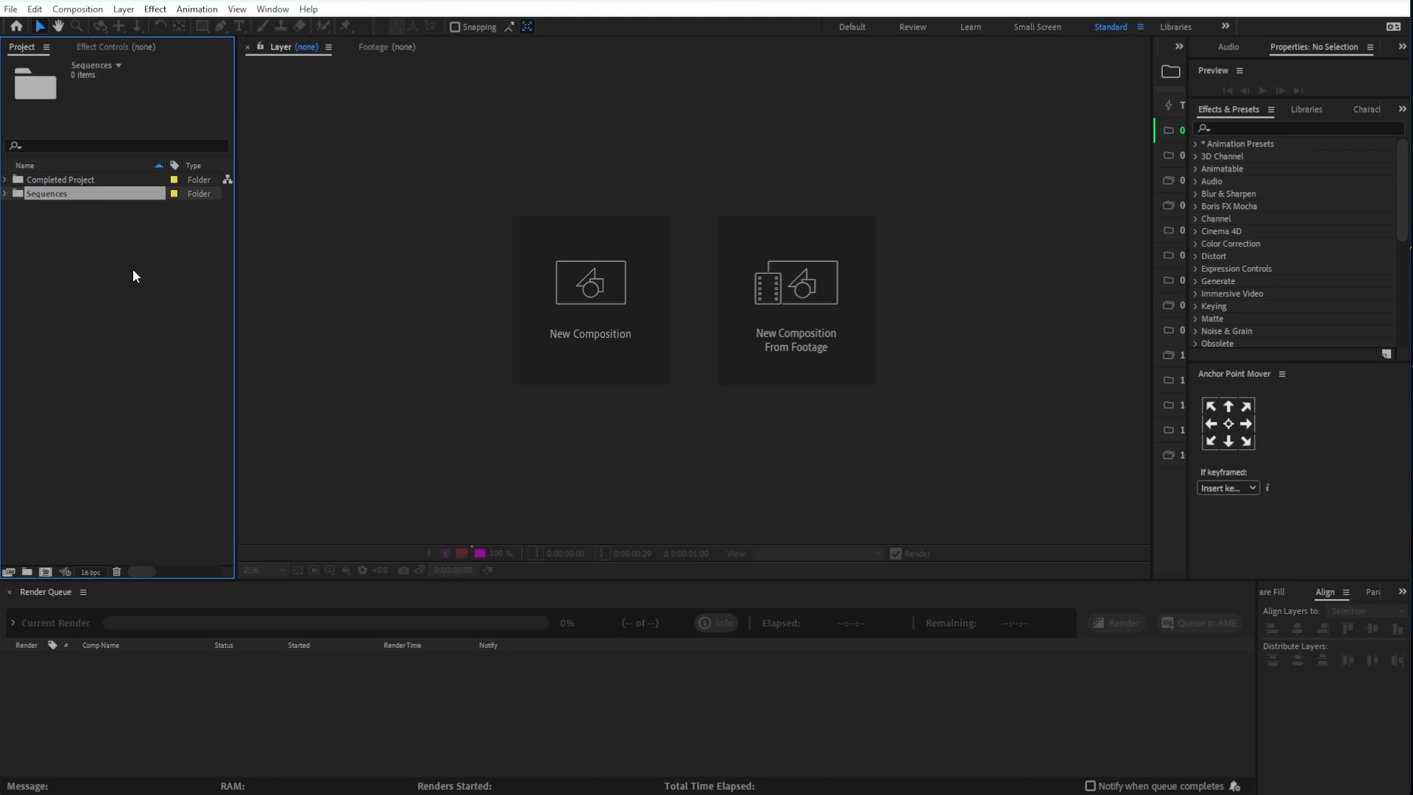
Step: Create a folder named Assets and move it out of the Sequences folder to the project's top level
left_click(27, 572)
type("Assets")
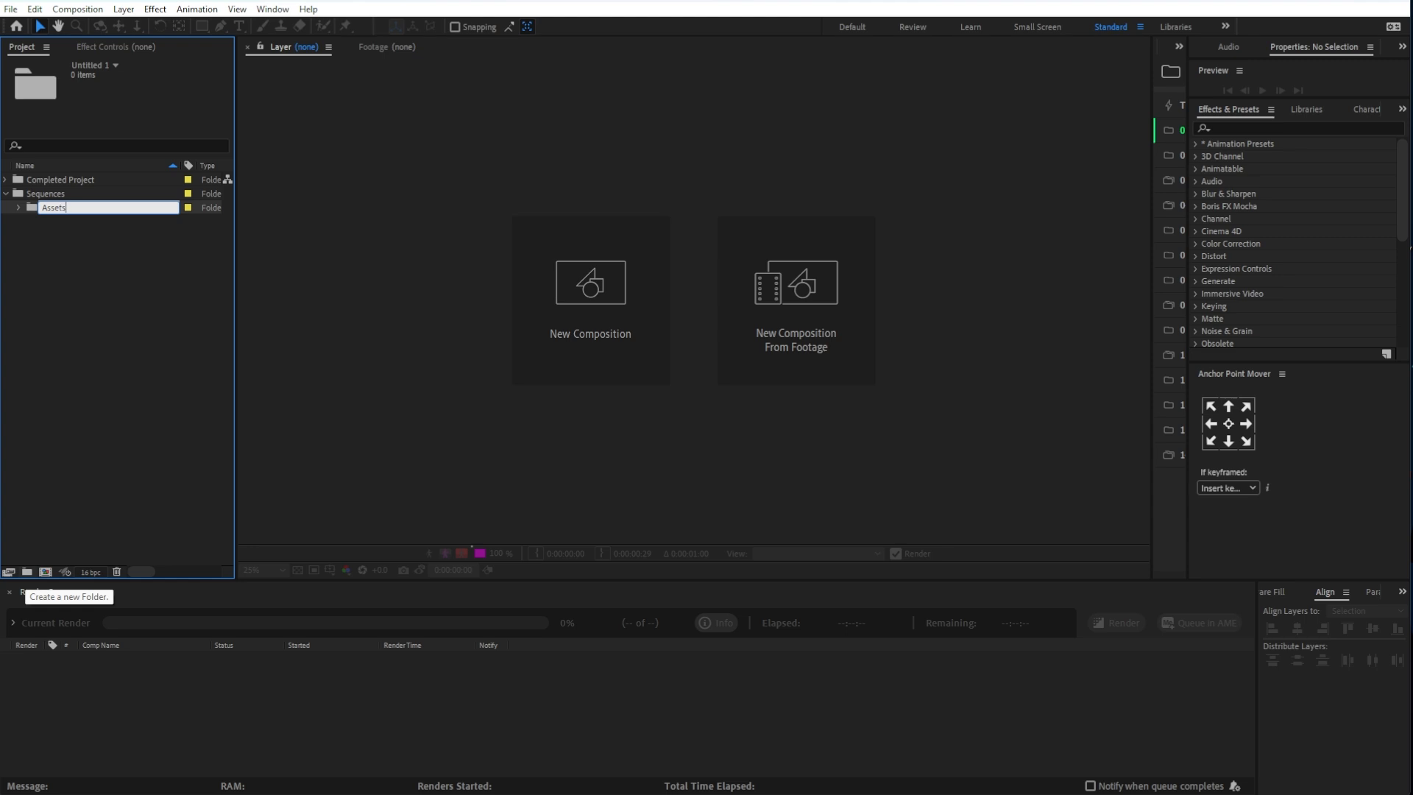
key("Return")
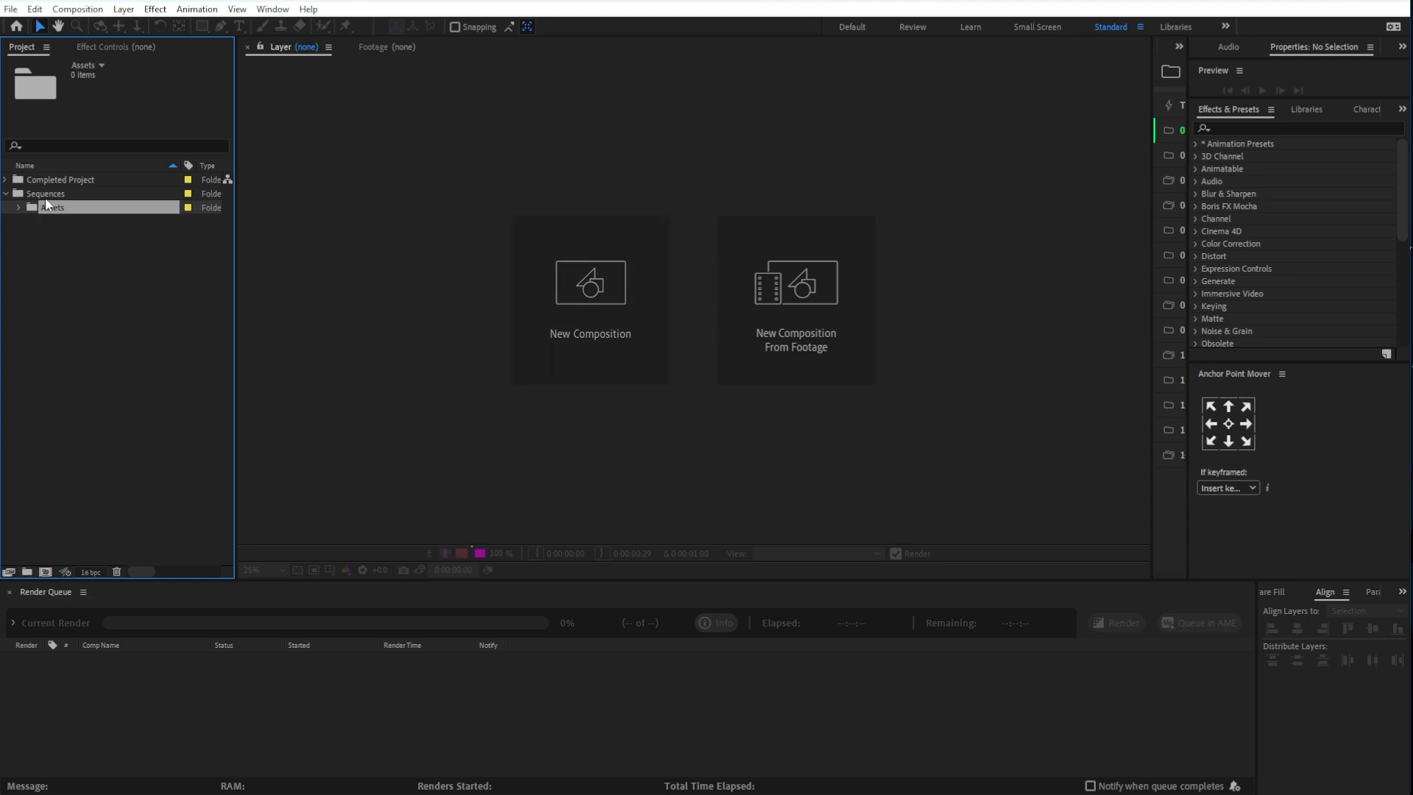
left_click_drag(61, 206, 64, 235)
Step: Create a composition named Morph 16x9 with a size of 1920 x 1080 px and a duration of 0:00:11:00
right_click(68, 236)
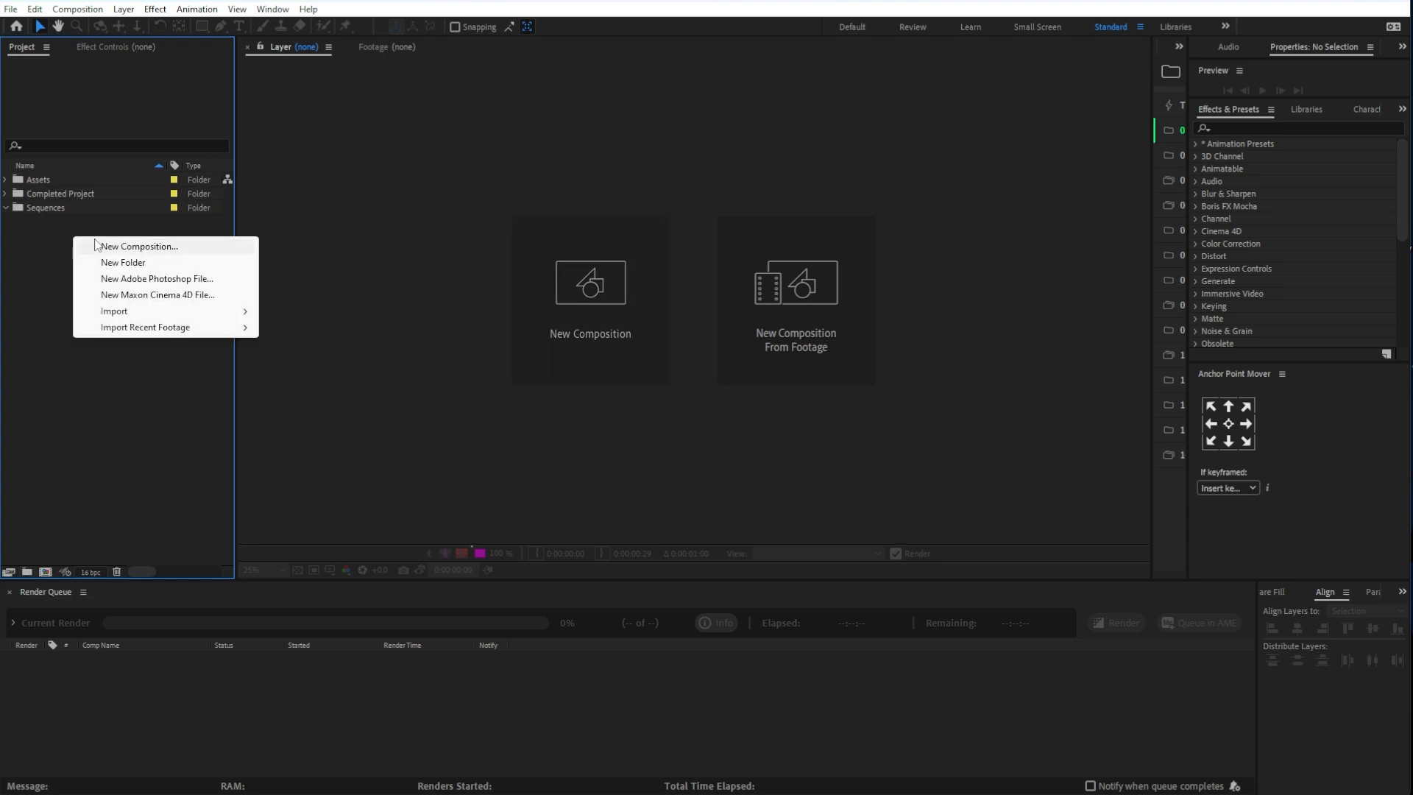
left_click(147, 246)
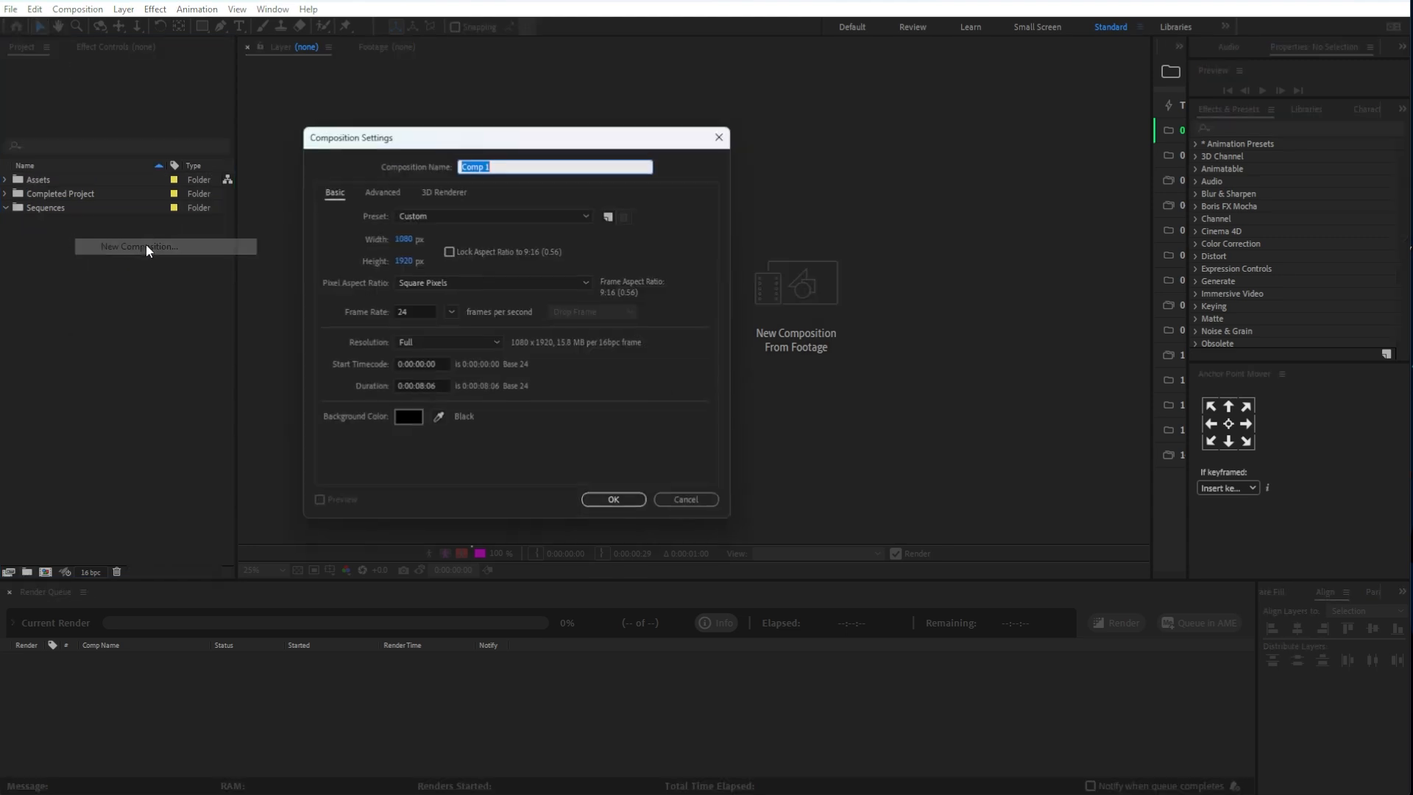
type("Mor")
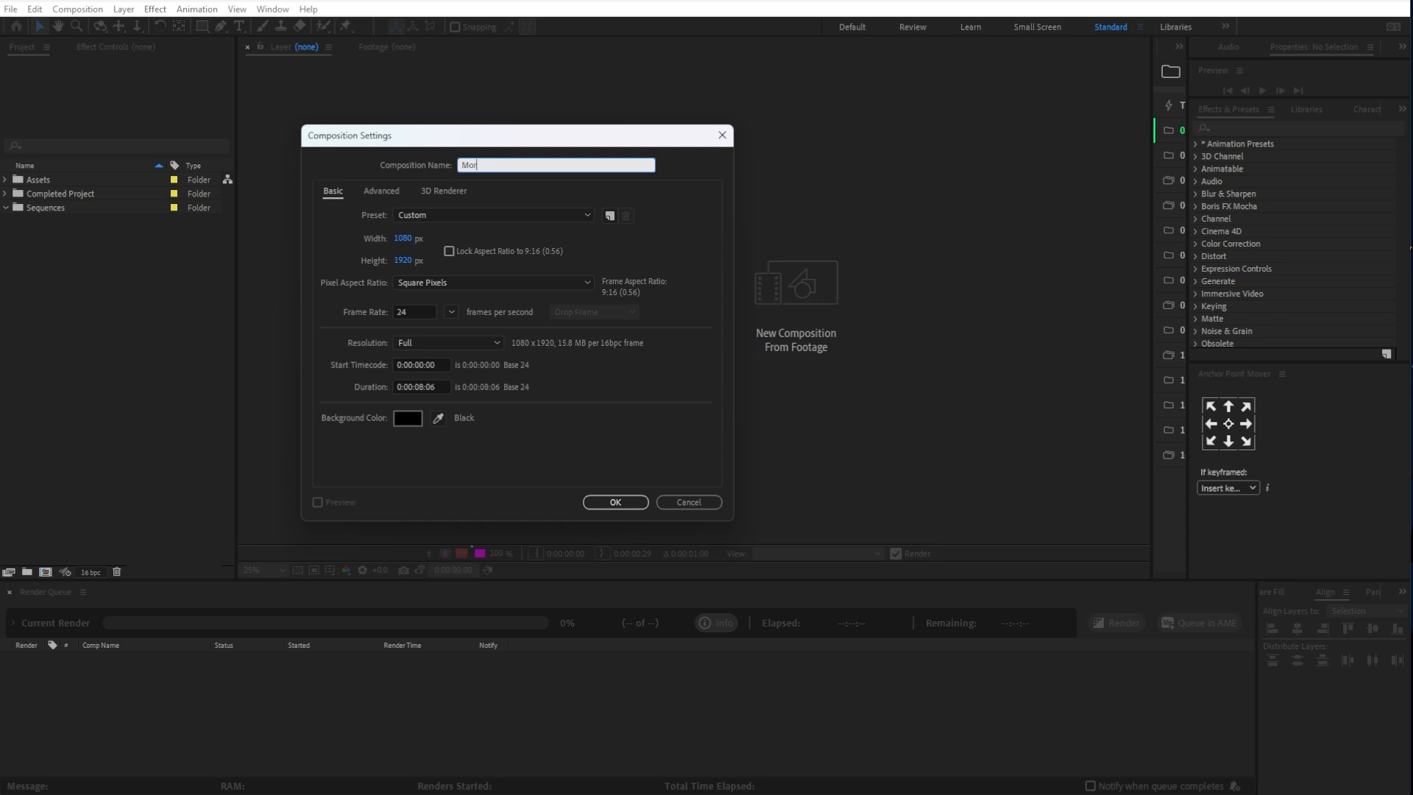
type("ph 16x9")
left_click(402, 238)
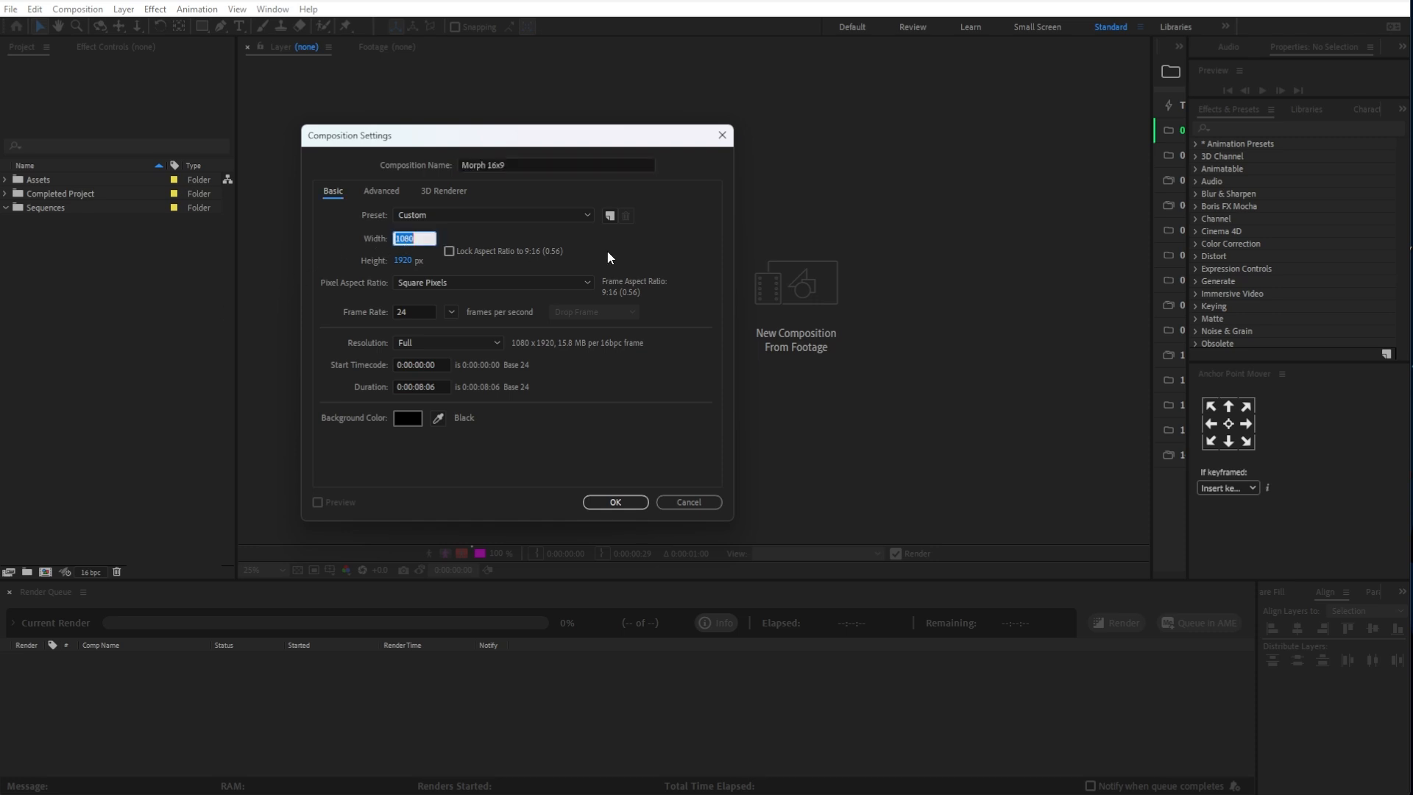
type("1920")
left_click(402, 261)
type("1080")
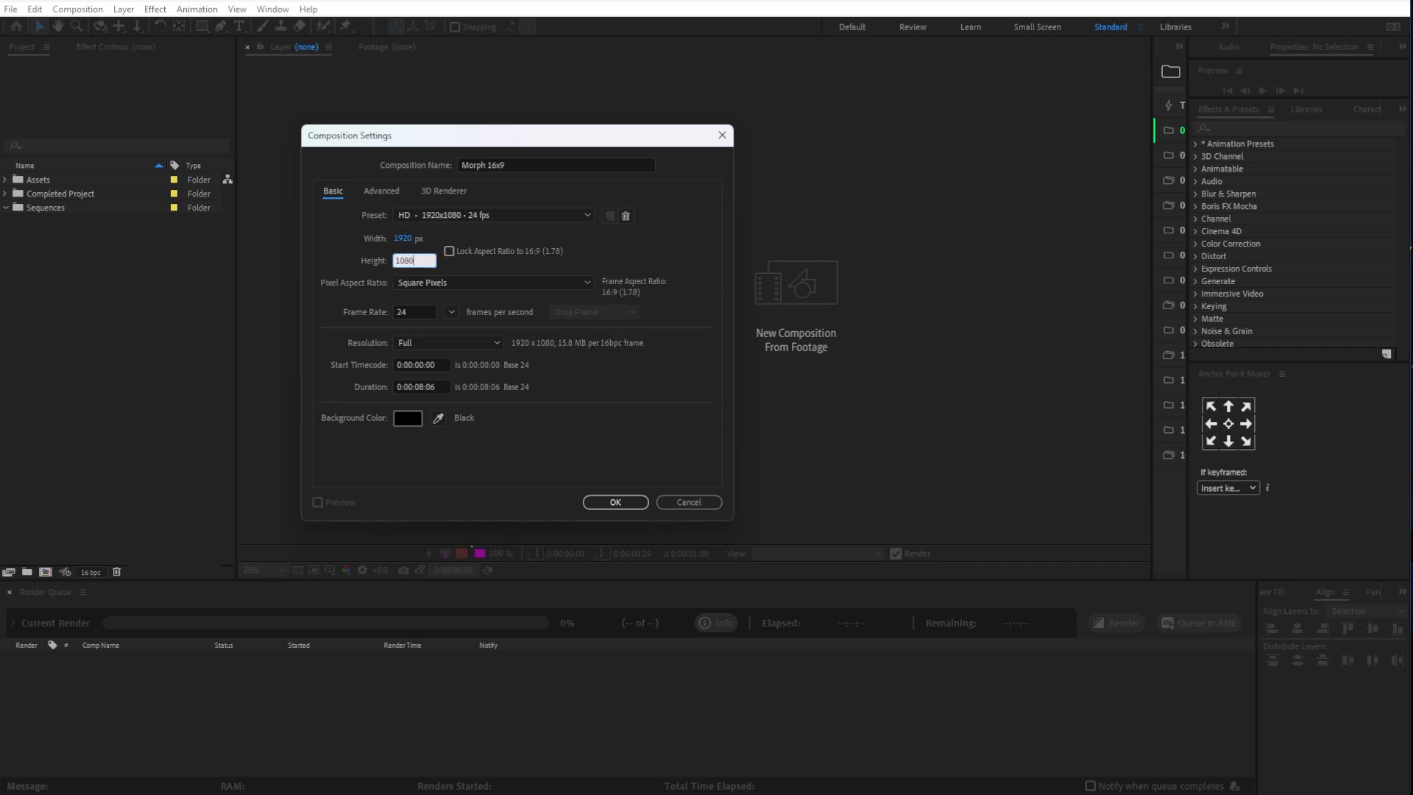
double_click(421, 386)
type("11")
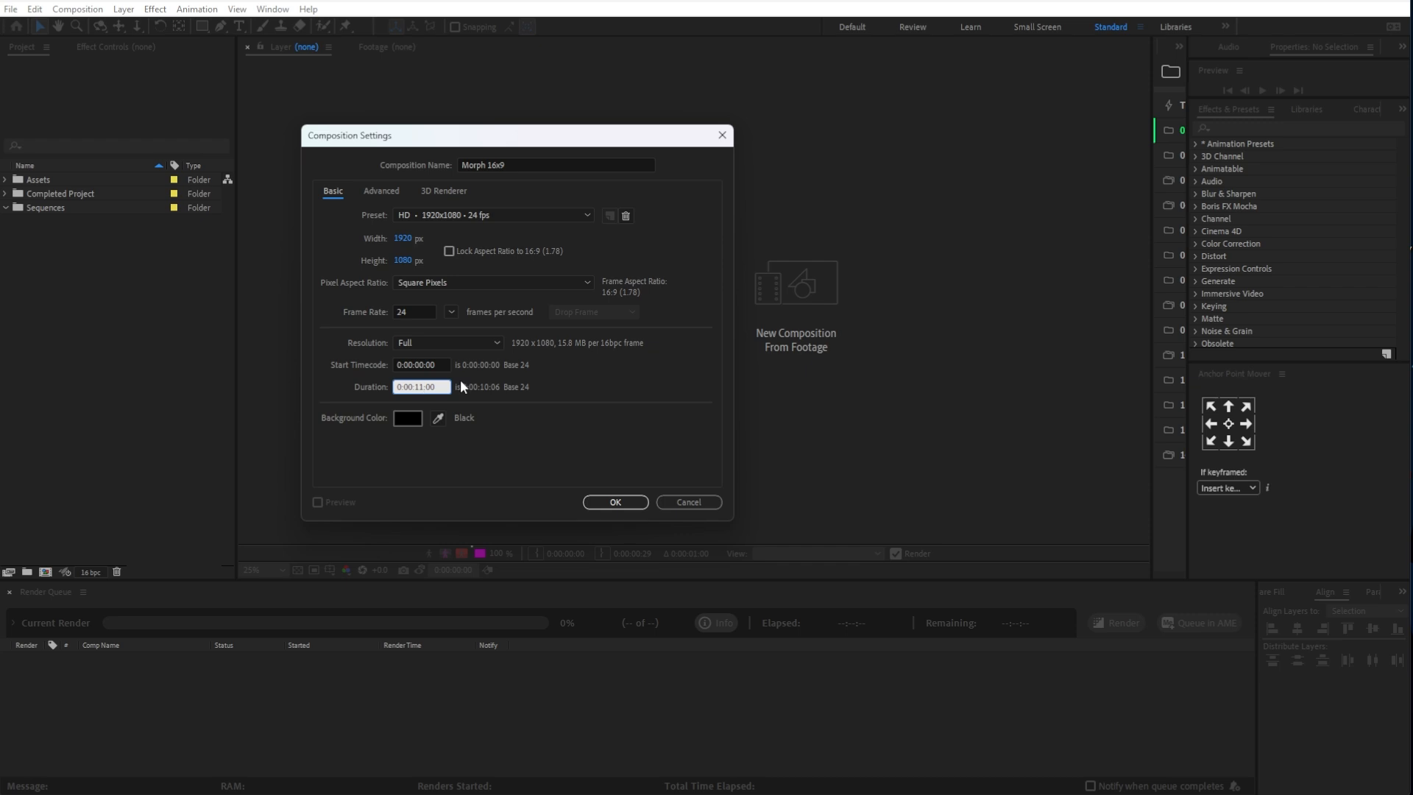
left_click(631, 504)
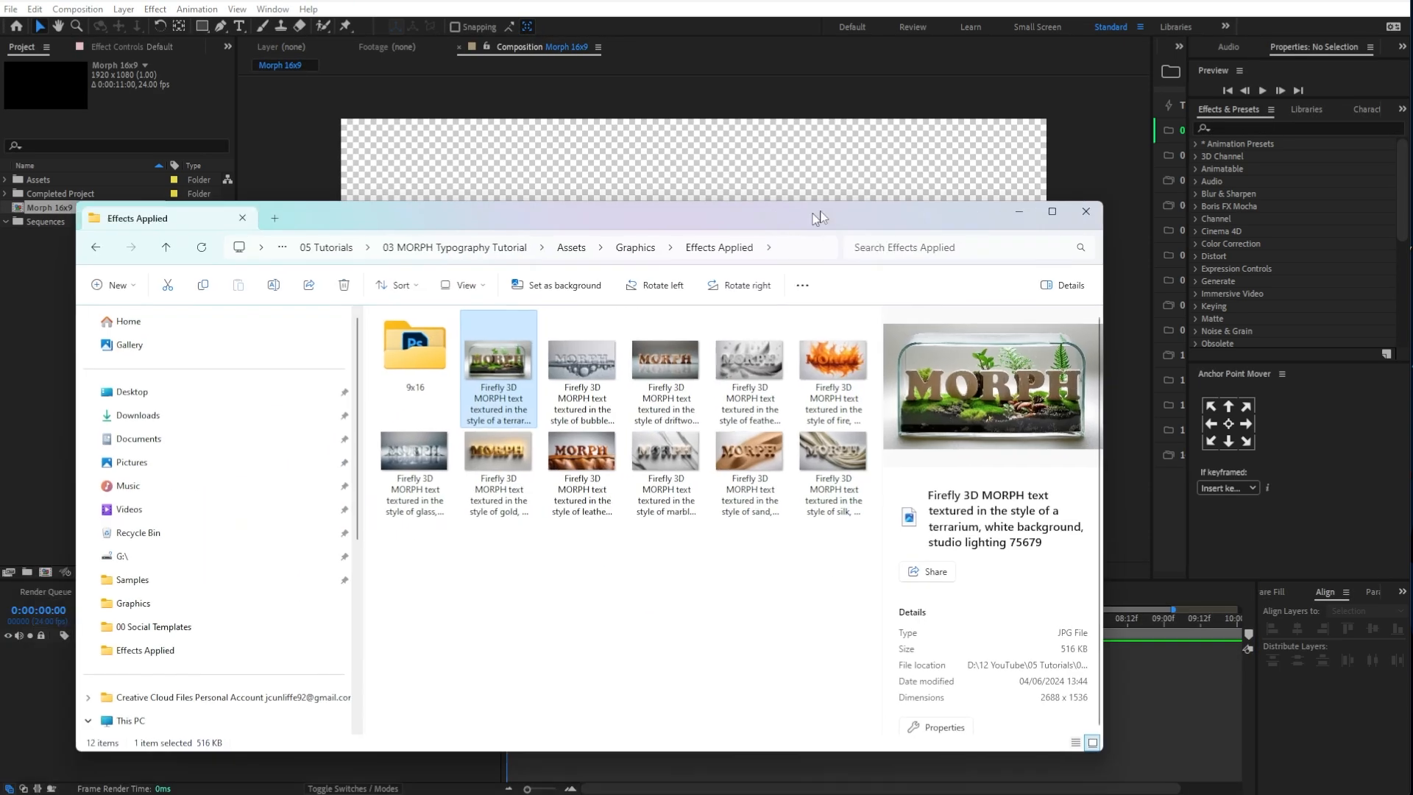
Step: Import the eleven Firefly MORPH images from the Effects Applied folder into the project and move them into the Assets folder
left_click_drag(817, 216, 1066, 179)
left_click(1007, 554)
left_click(1107, 448)
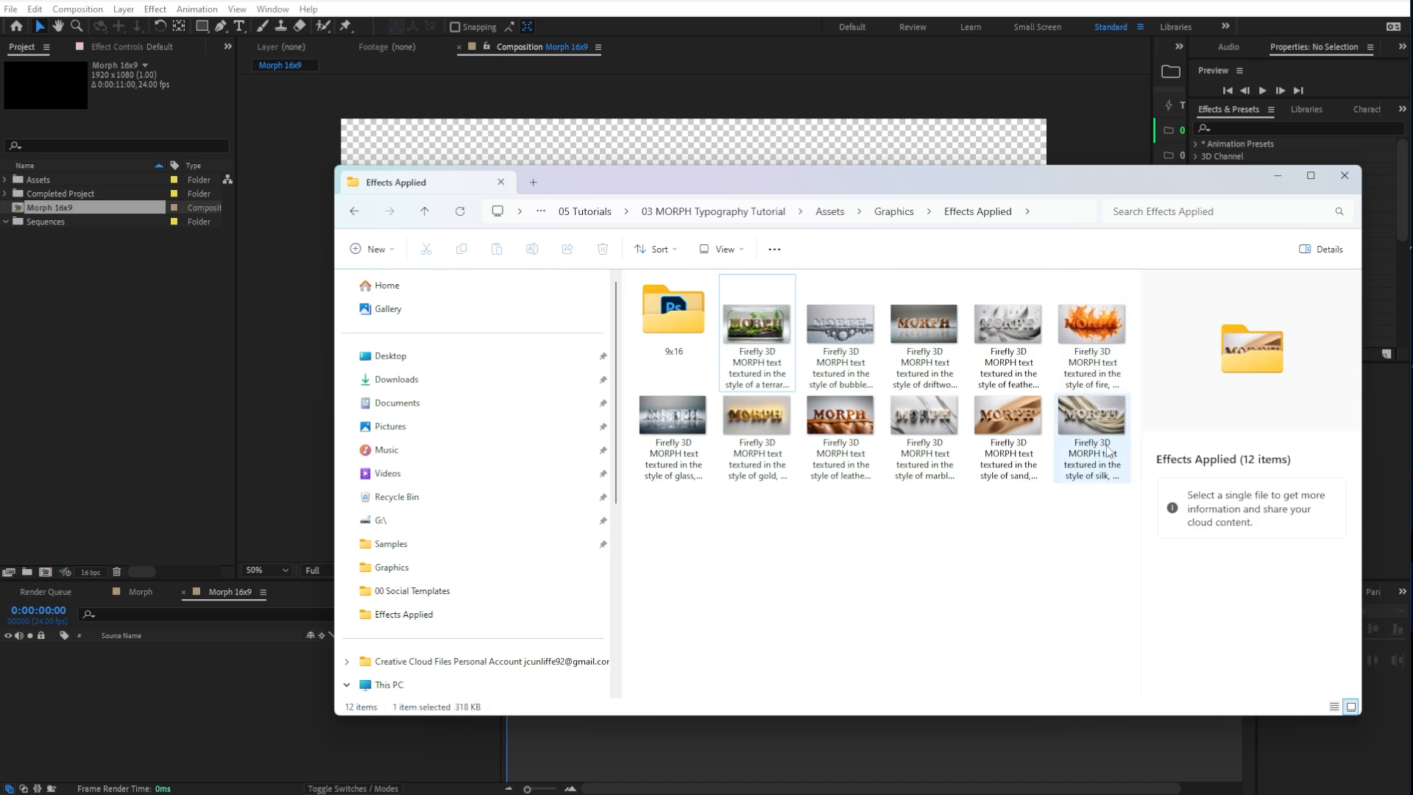
left_click(769, 347, "shift")
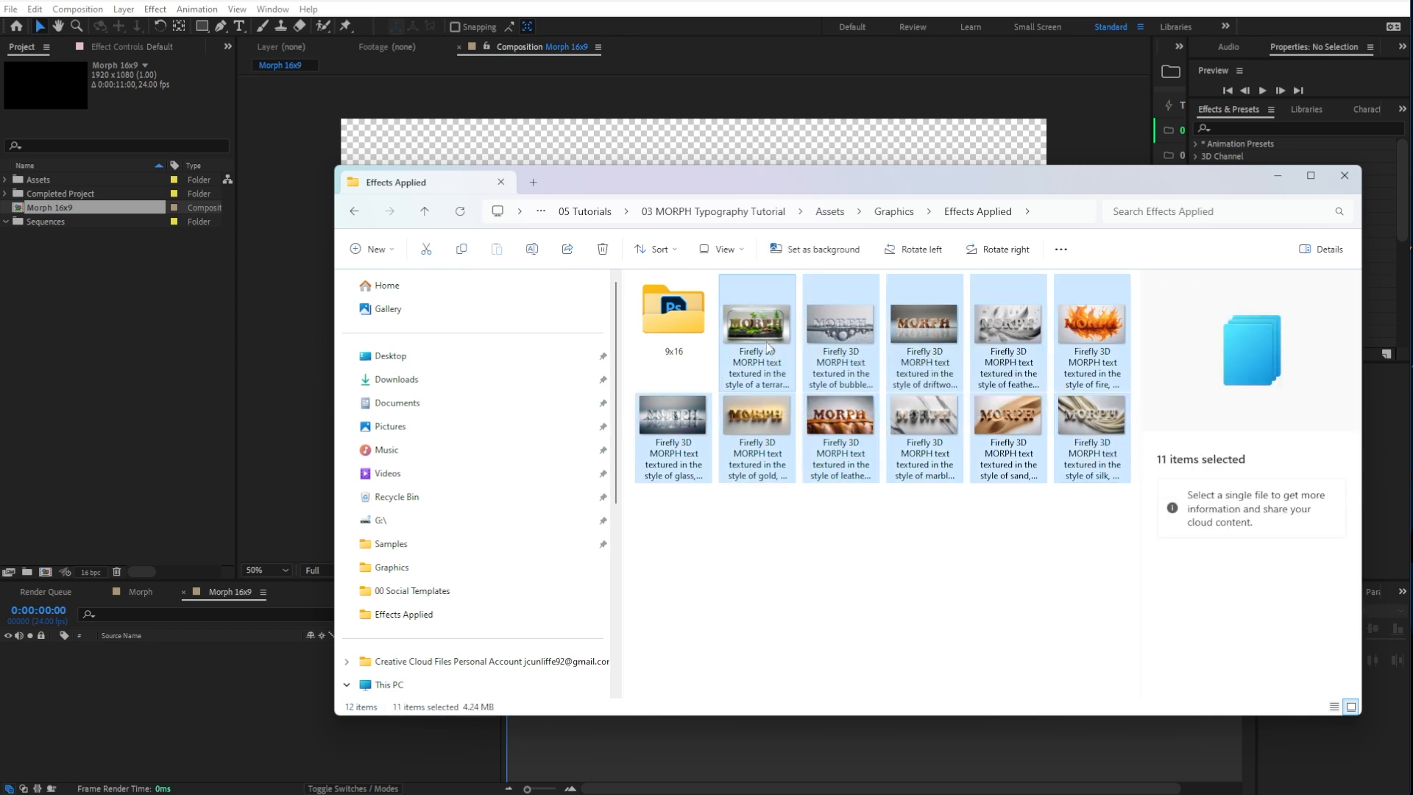
left_click_drag(769, 347, 113, 264)
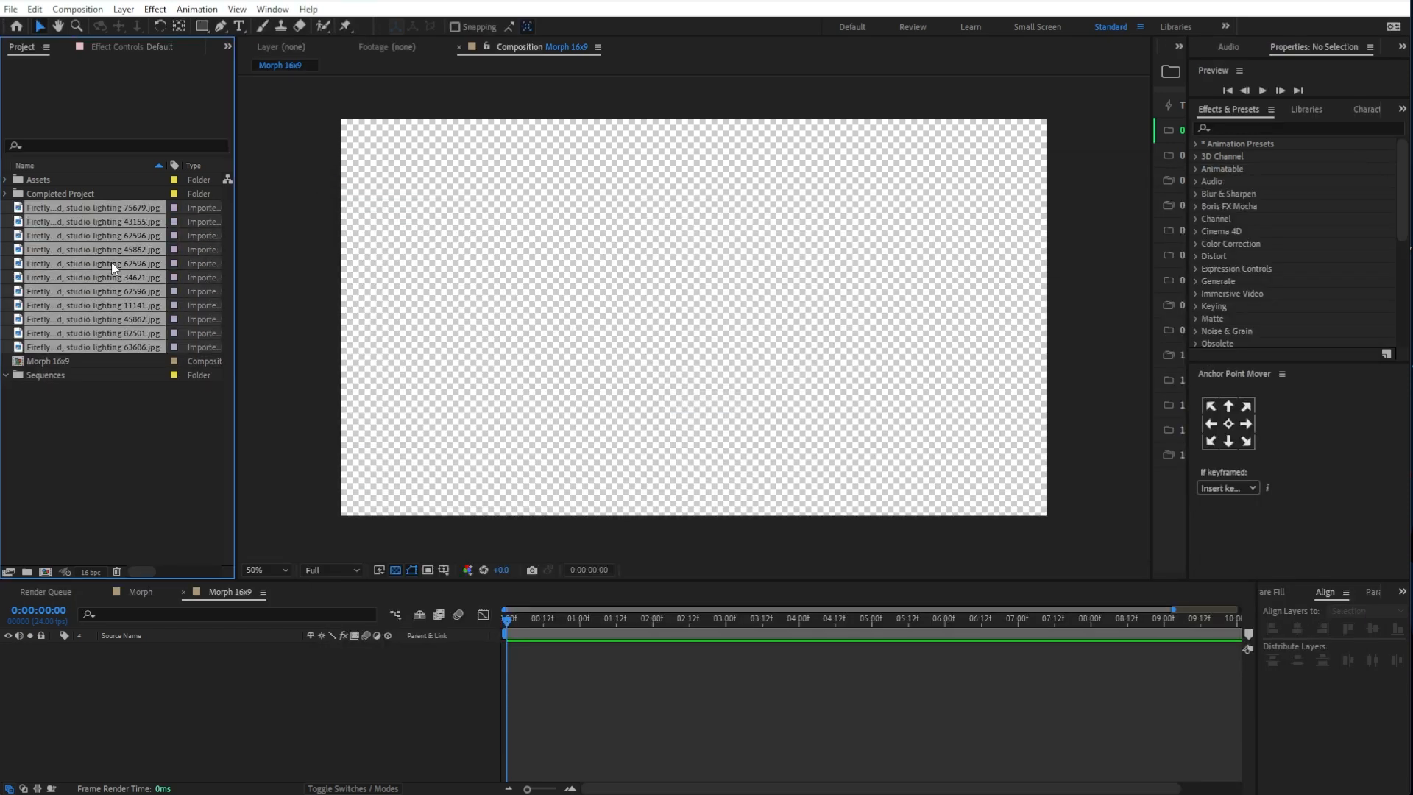
left_click_drag(92, 210, 71, 181)
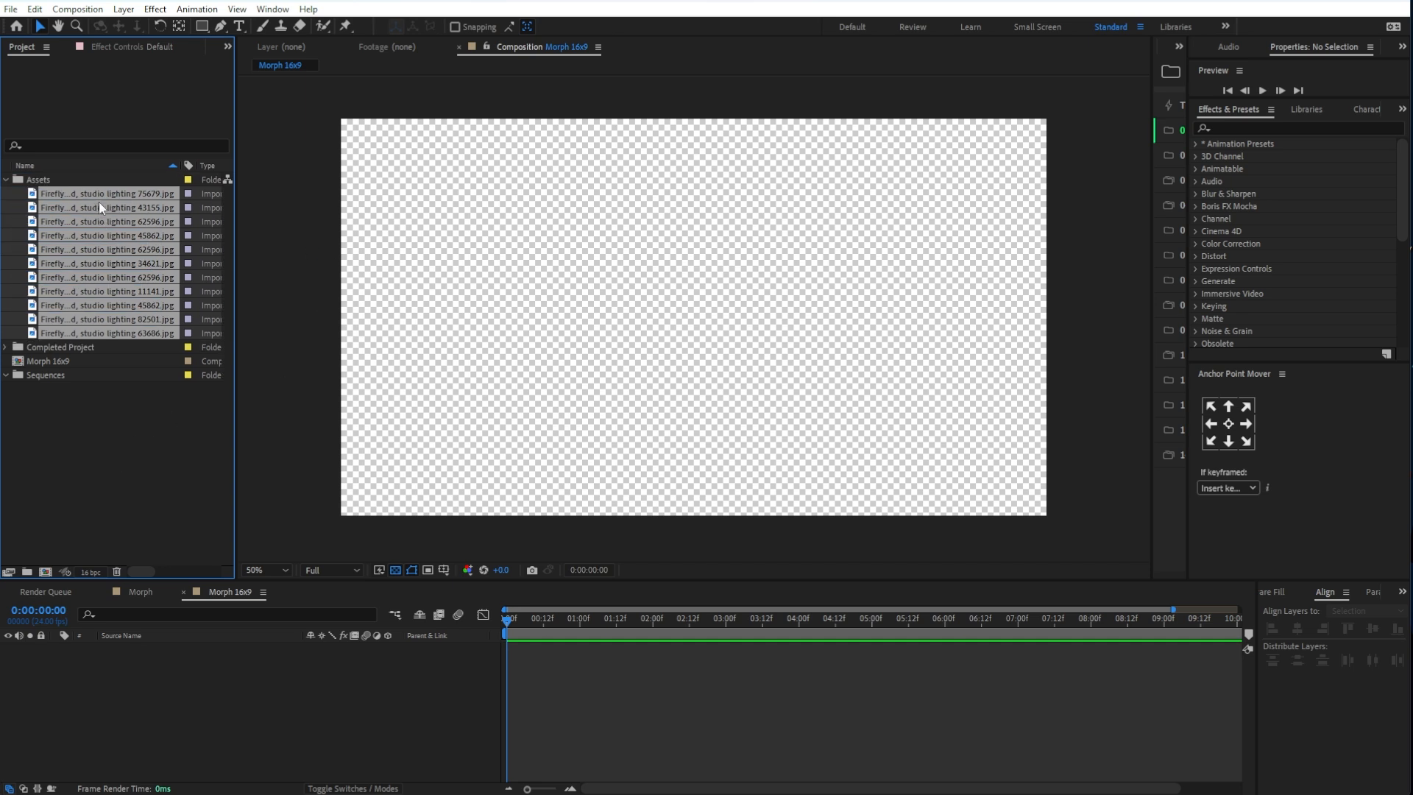
Step: Add all eleven MORPH images to the Morph 16x9 composition, centred in the frame, and deselect them
left_click_drag(86, 193, 703, 318)
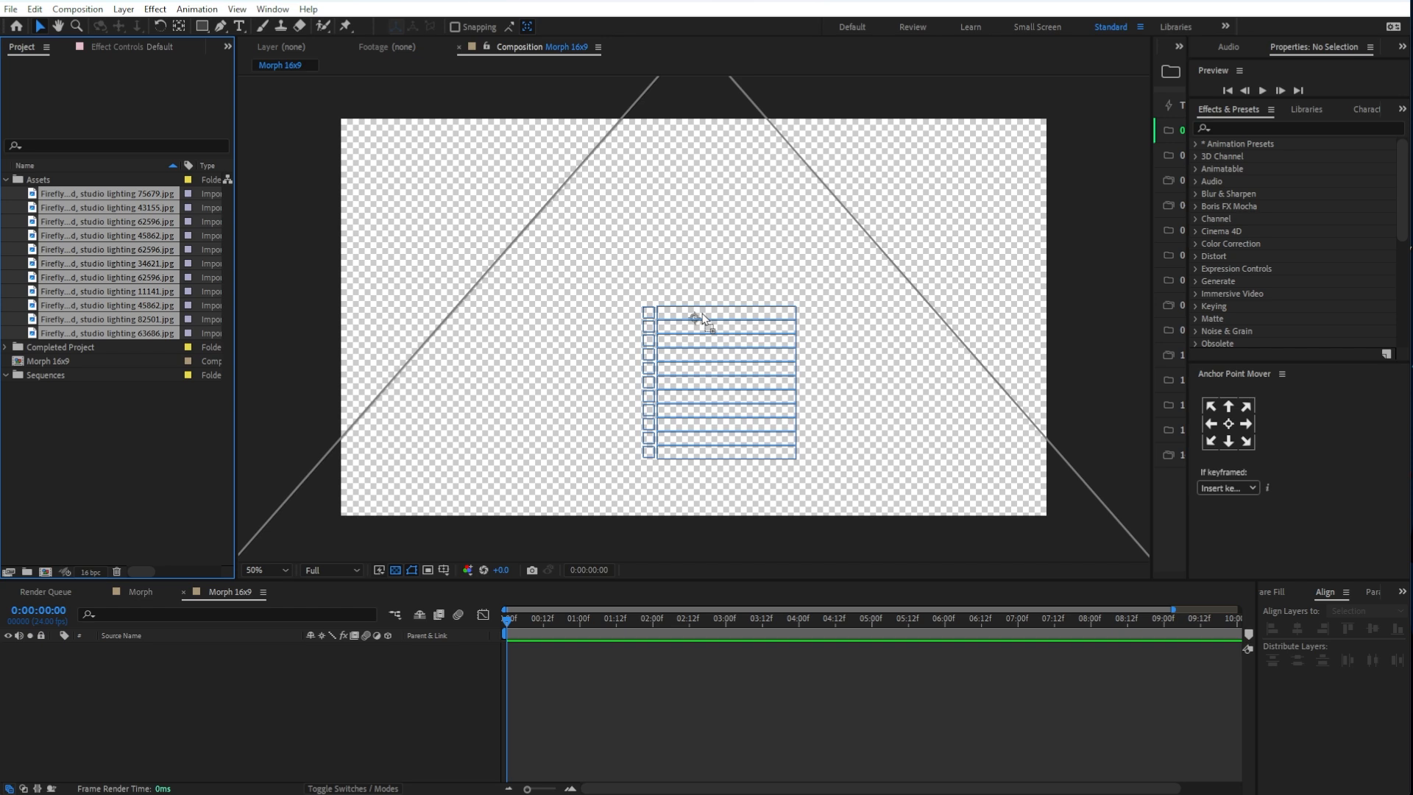
mouse_move(703, 319)
left_mouse_down()
mouse_move(678, 324)
mouse_move(713, 332)
left_mouse_up()
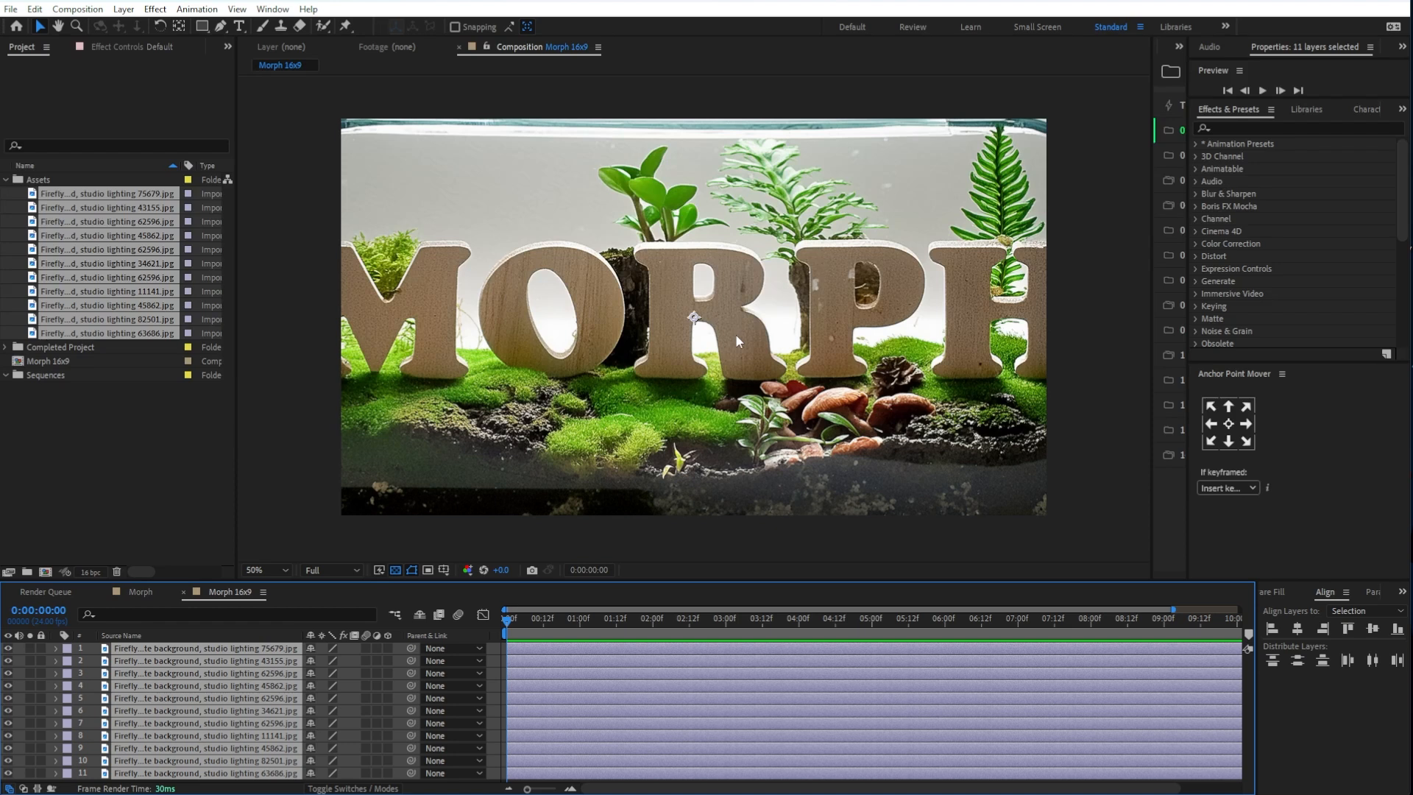
left_click(479, 530)
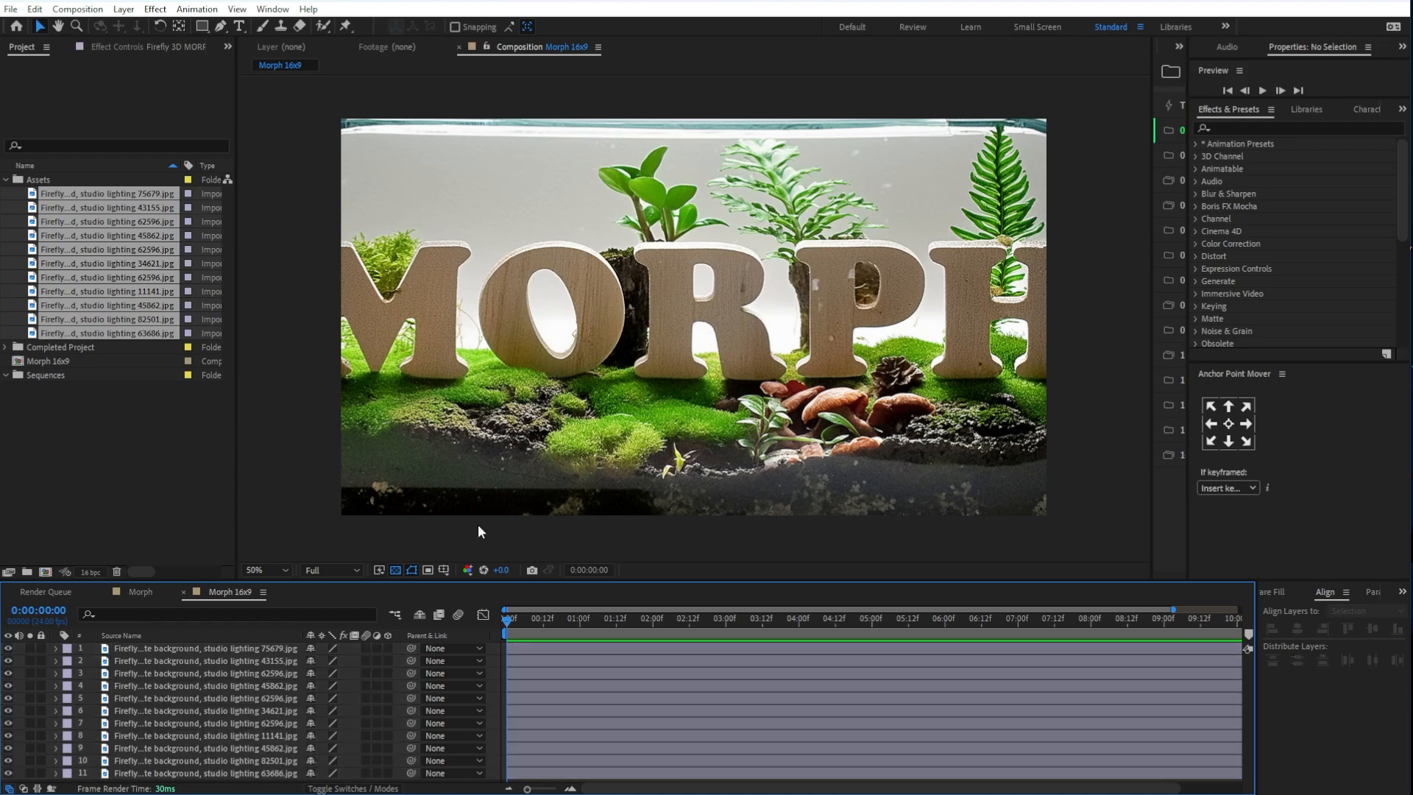
Step: Parent layers 2 to 11 to the terrarium image in layer 1
left_click(278, 771)
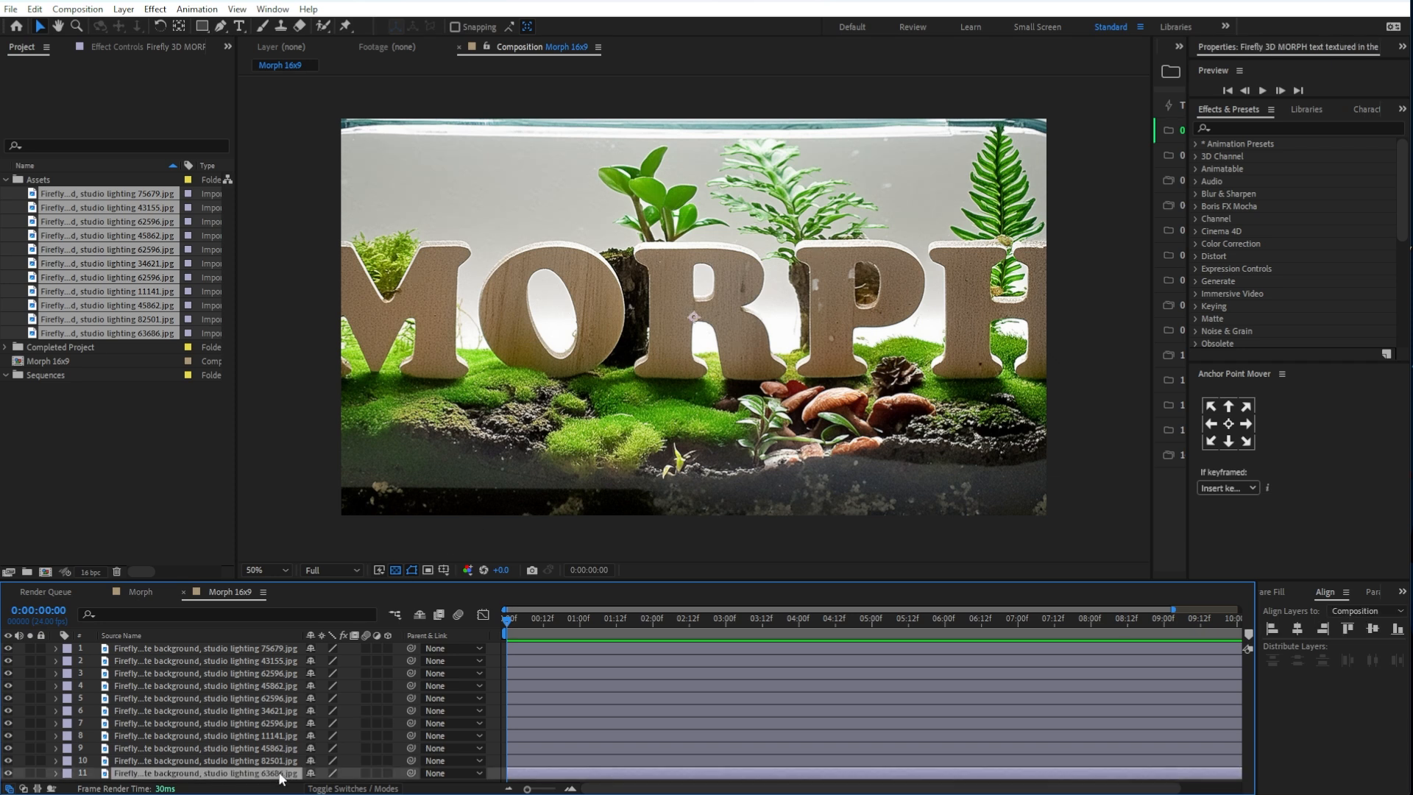
left_click(267, 660, "shift")
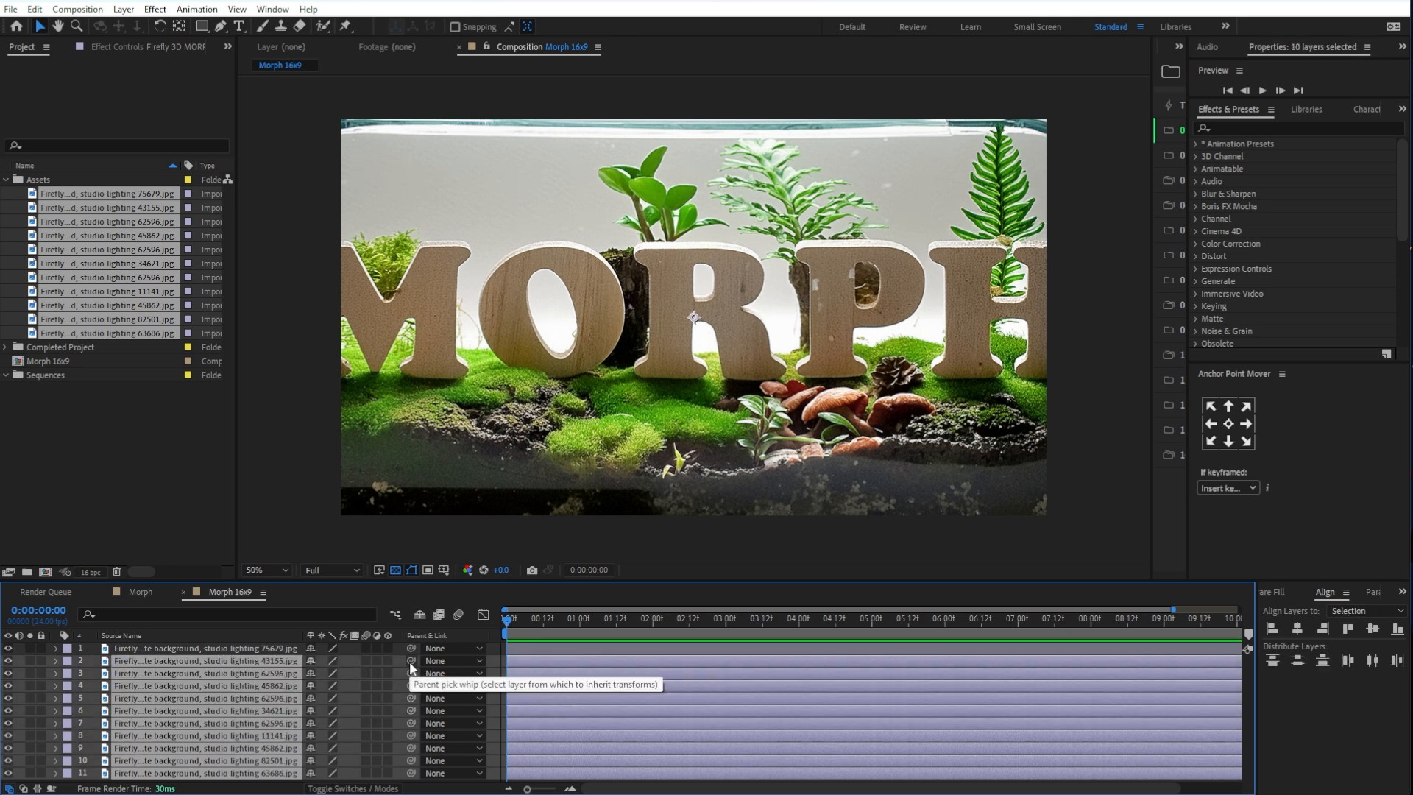
left_click_drag(411, 662, 275, 654)
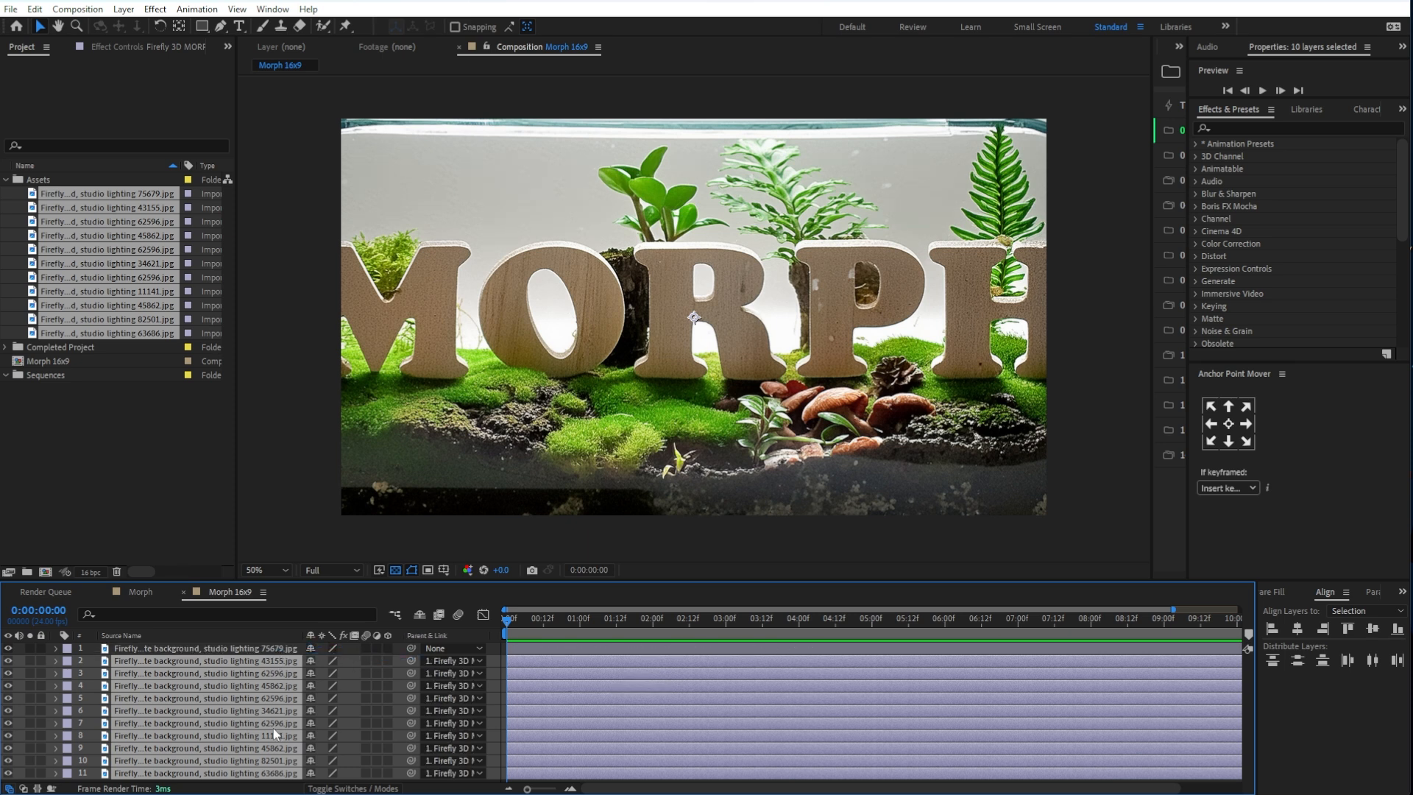
Step: Scale the parent terrarium layer to 72% so the images fit the composition frame
left_click(276, 653)
key("s")
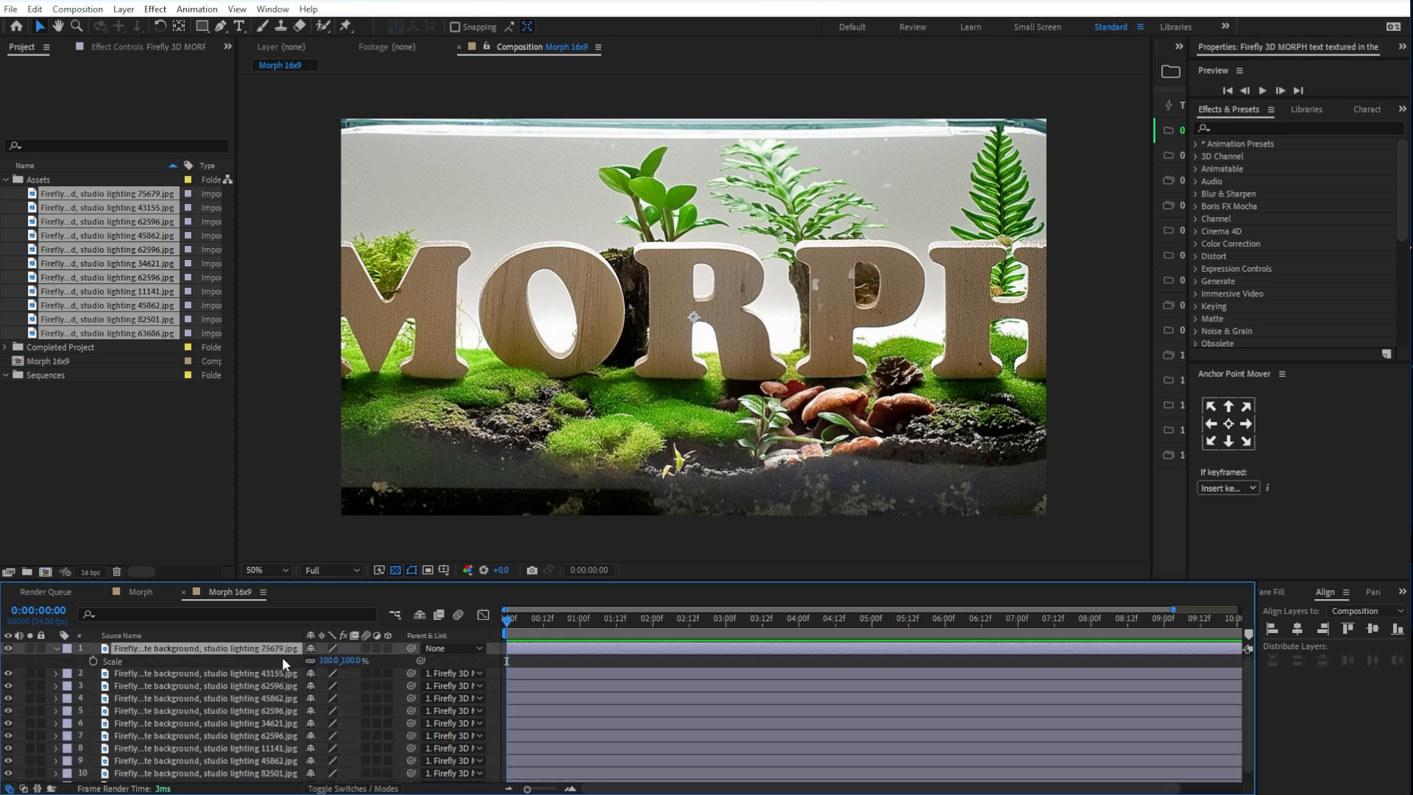
left_click_drag(329, 664, 310, 661)
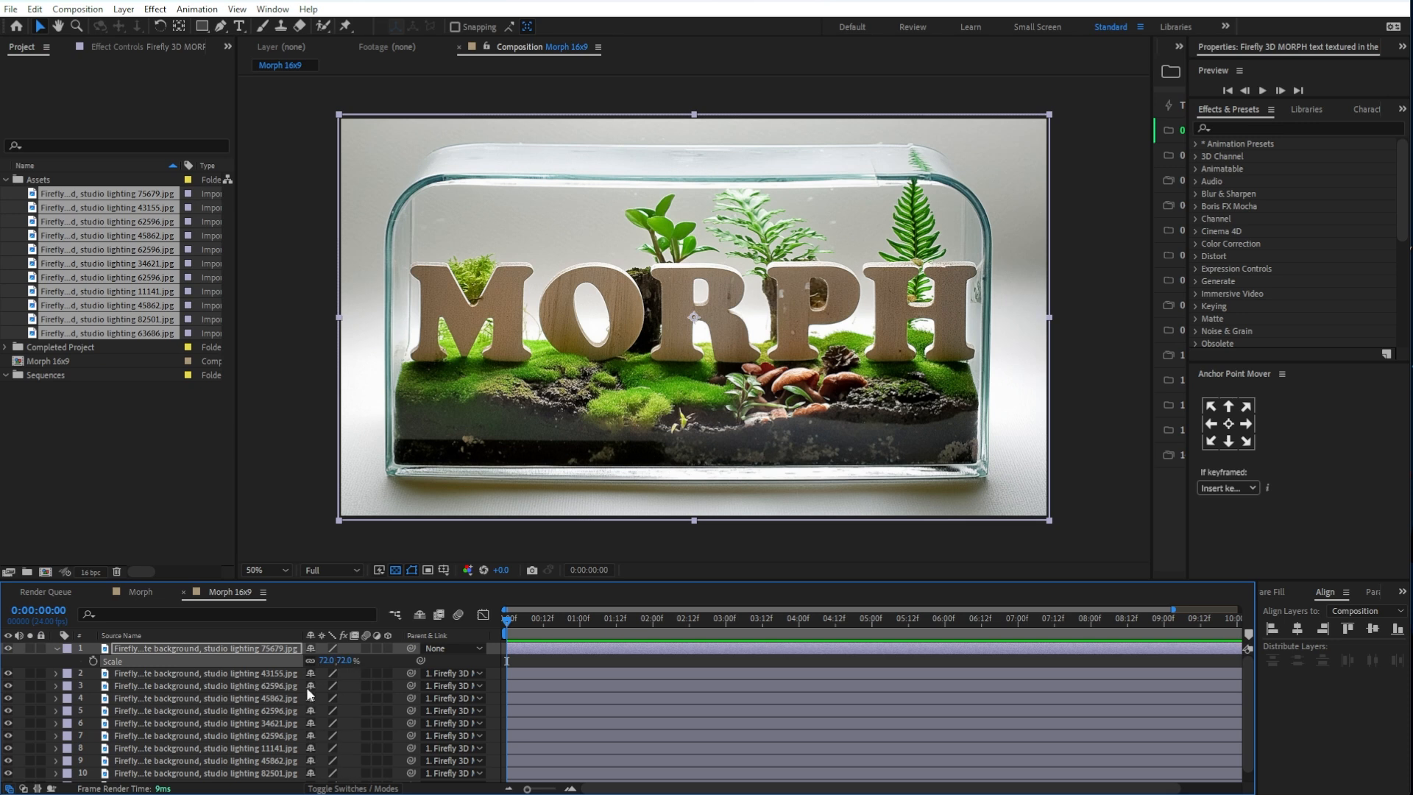
Step: Remove the parent link from layers 2 to 11 by setting their parent to None
left_click(284, 672)
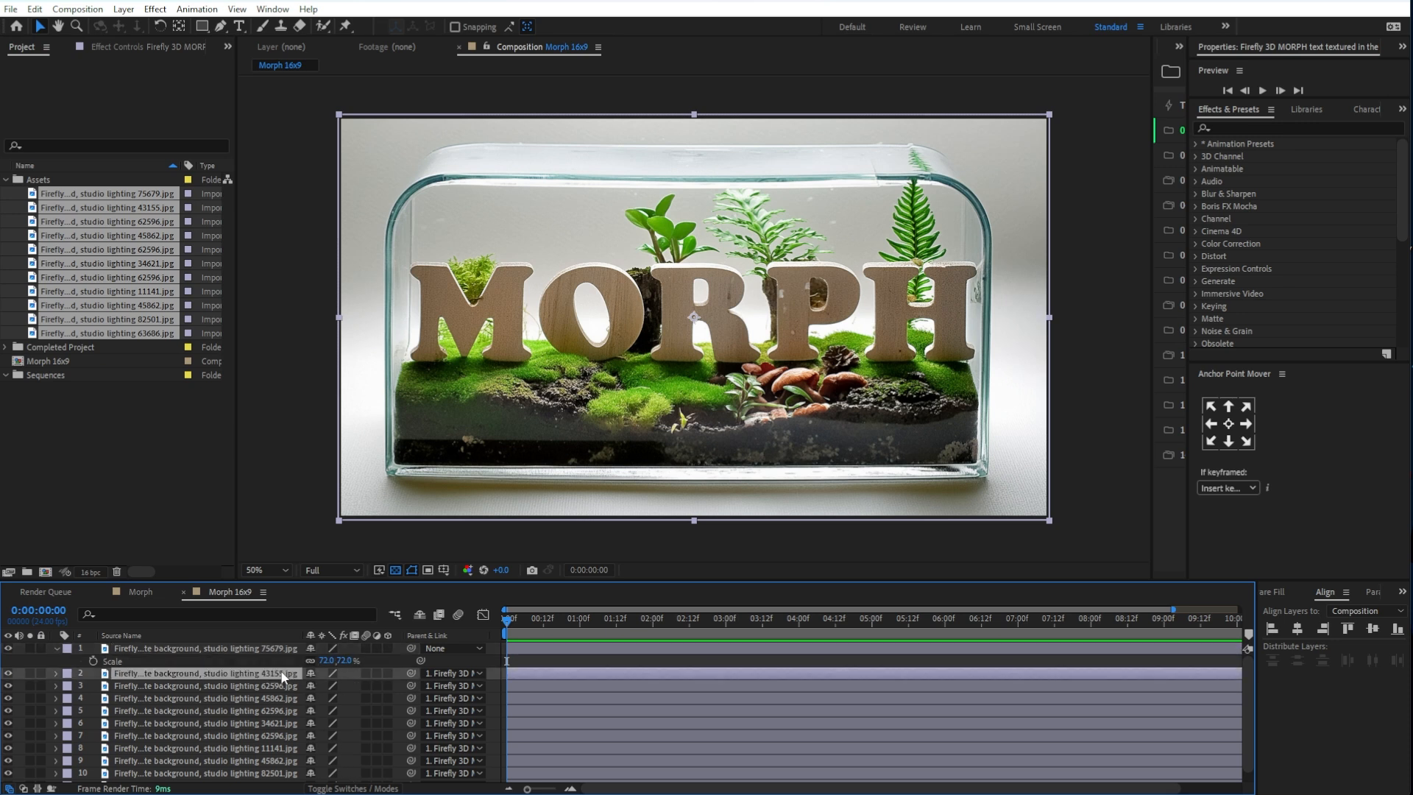
scroll(285, 680, "down", 1)
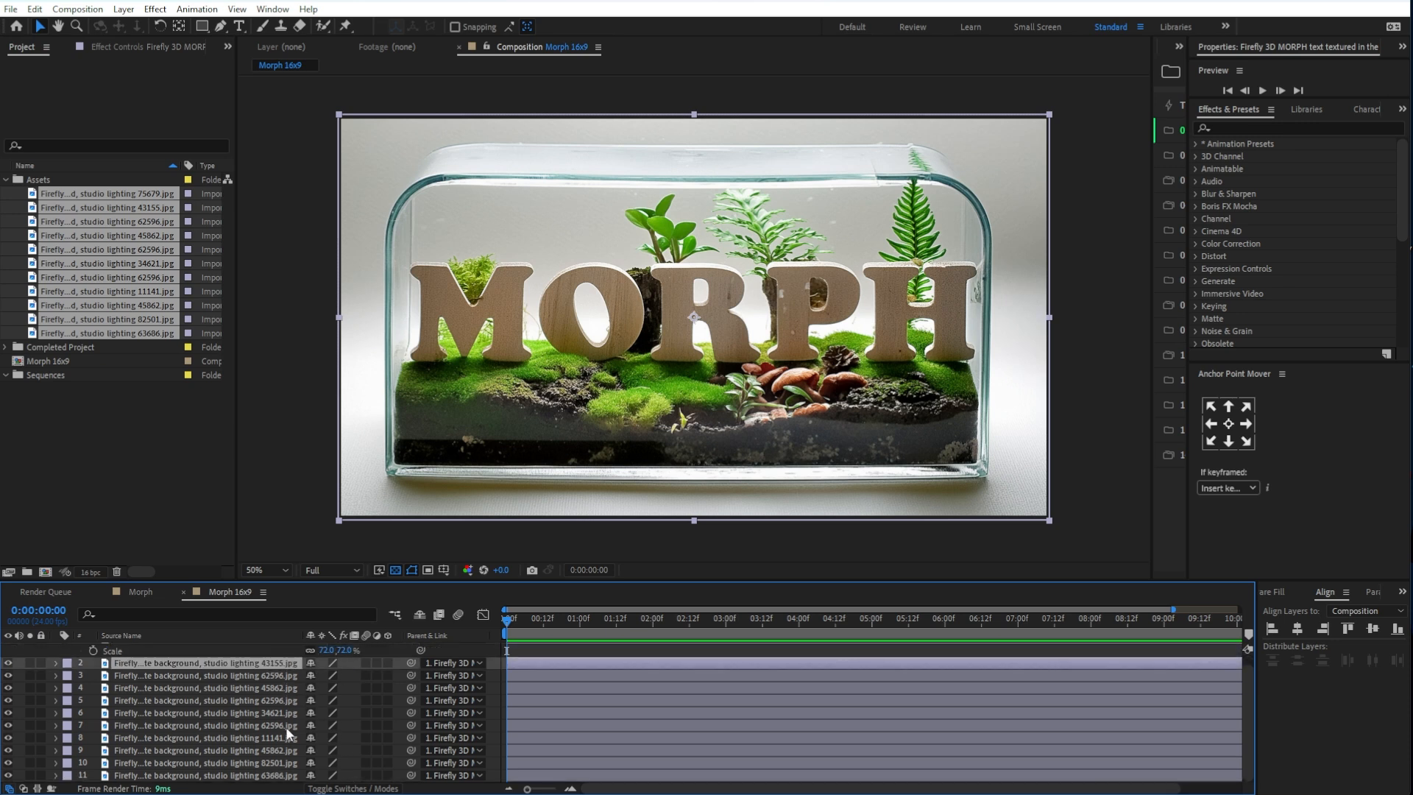
left_click(272, 780, "shift")
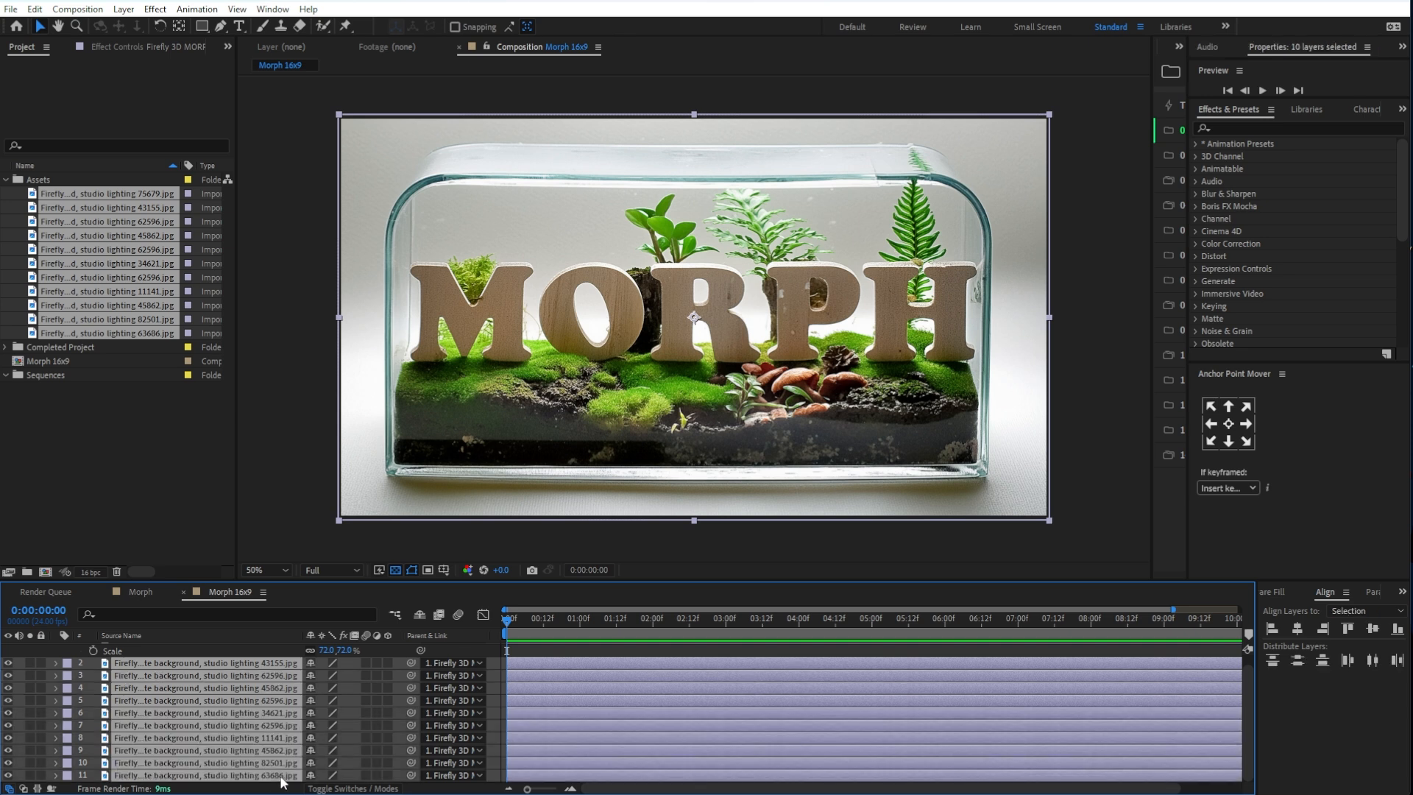
left_click(469, 684)
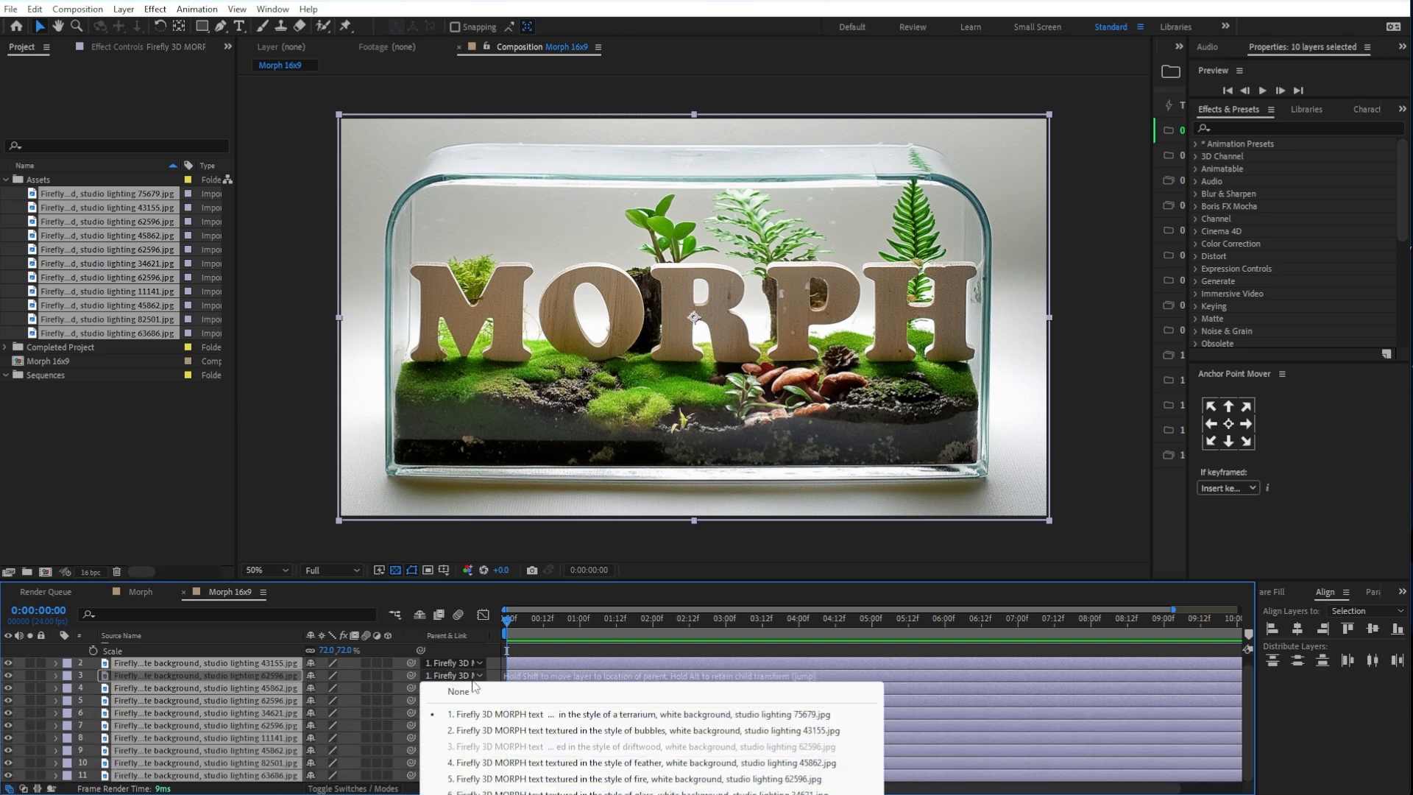
left_click(477, 690)
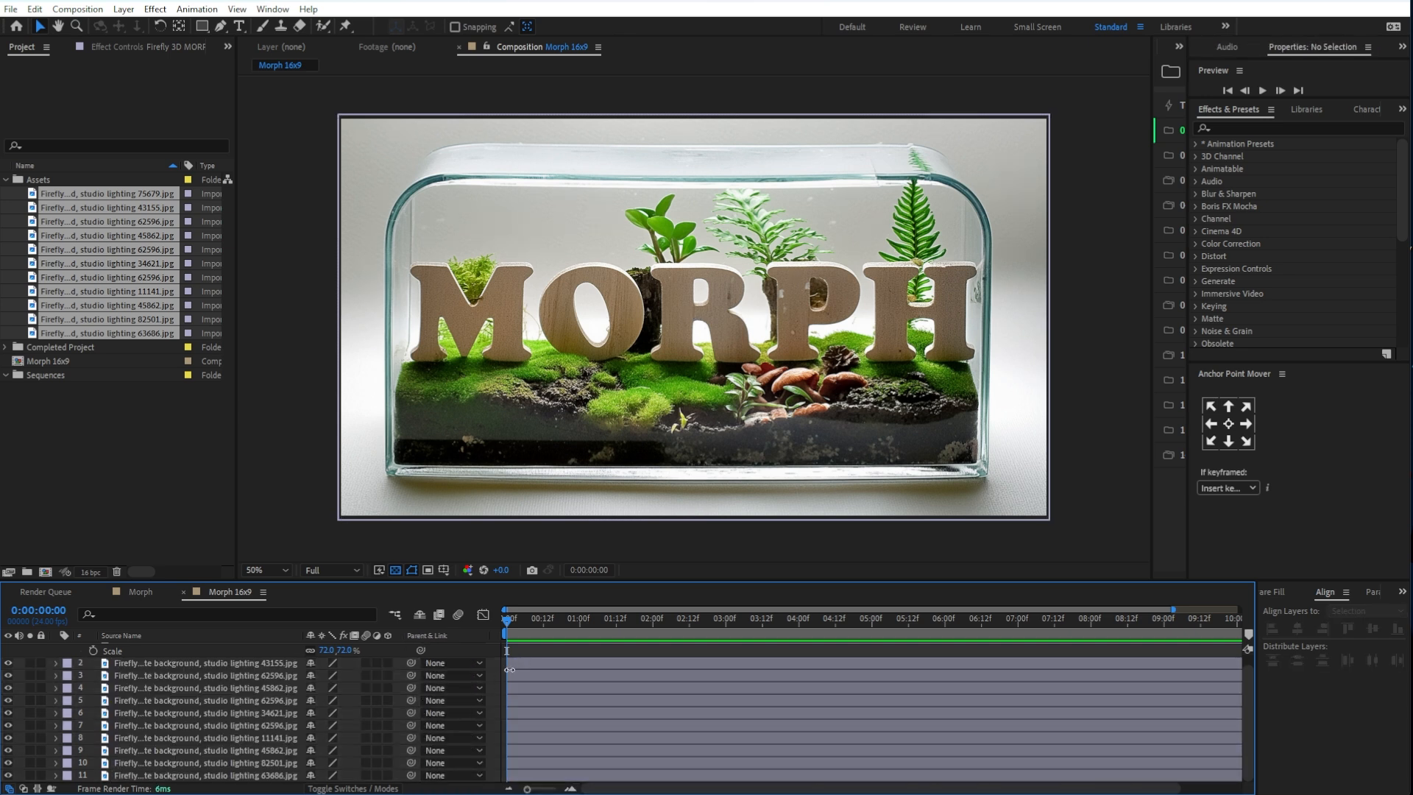
scroll(486, 682, "up", 1)
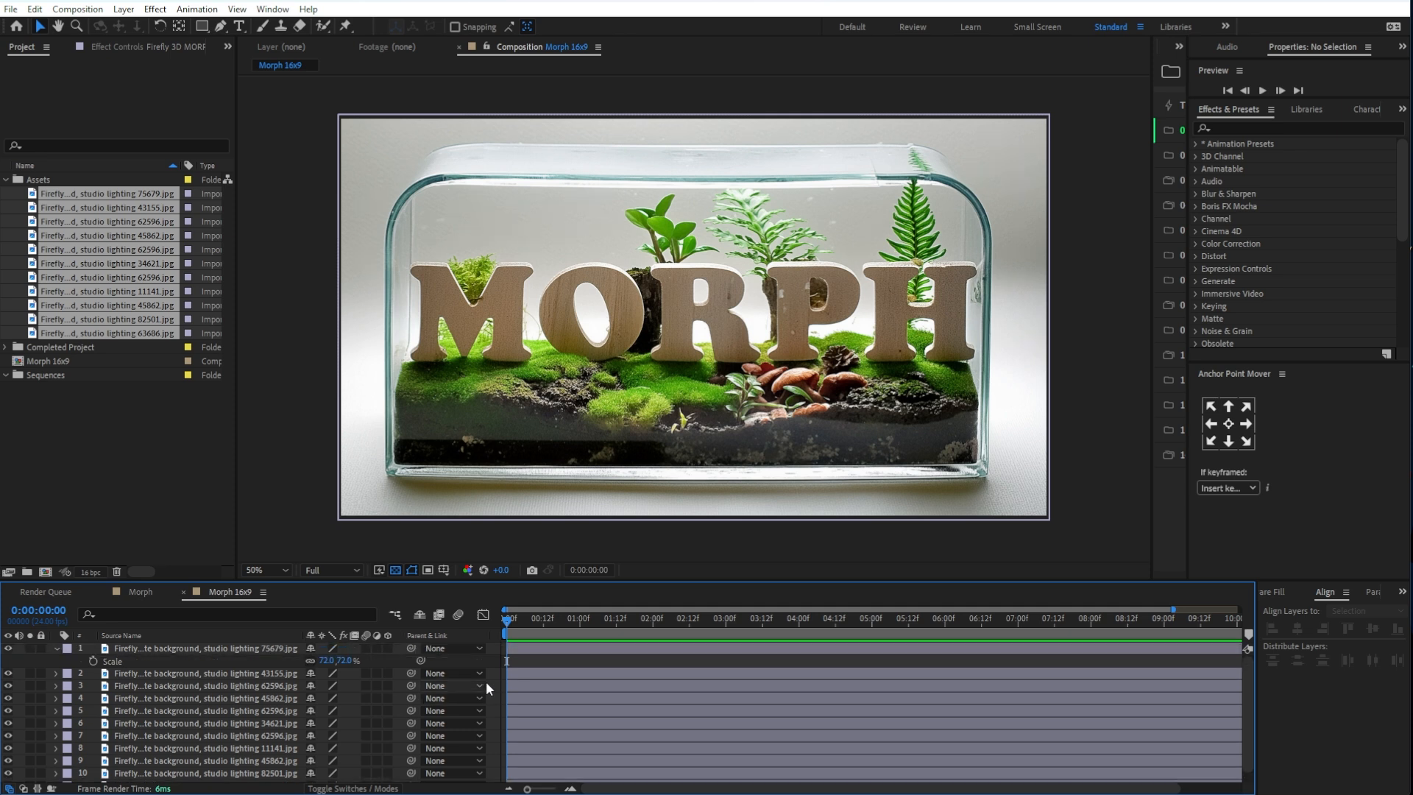
Step: Collapse the terrarium layer's Scale property and trim the end of all eleven layers to 0:00:01:00
left_click(281, 647)
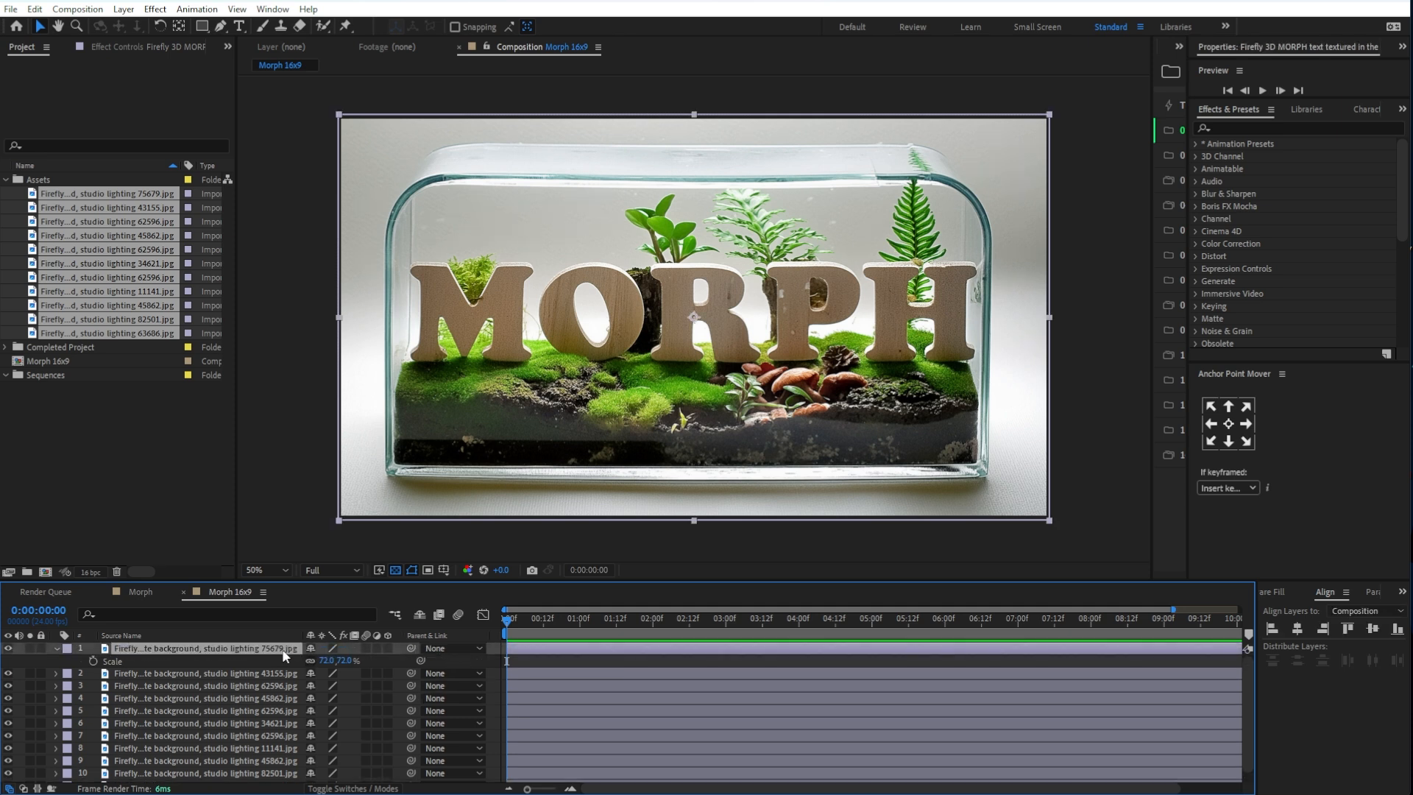
key("s")
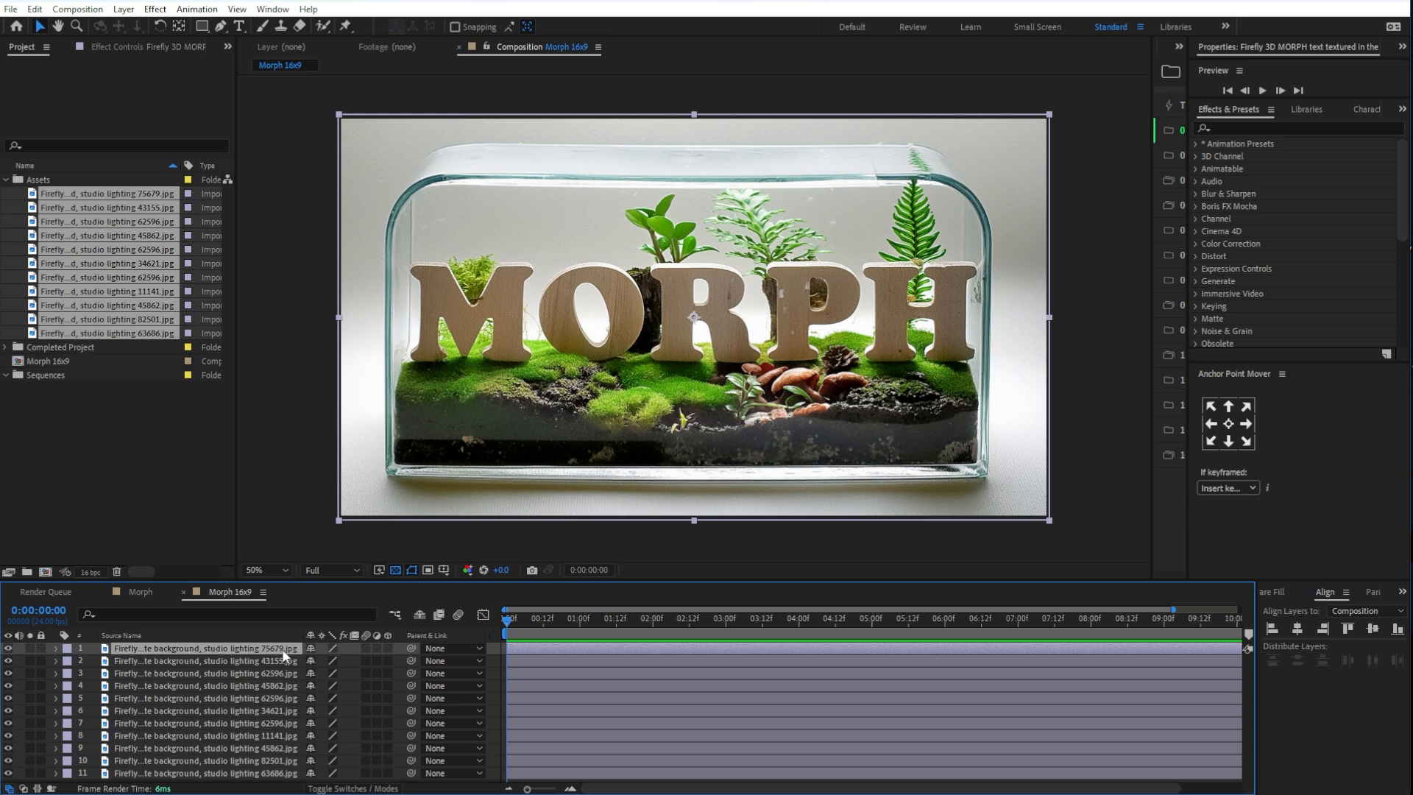
left_click(558, 621)
left_click_drag(559, 621, 581, 625)
left_click(257, 774, "shift")
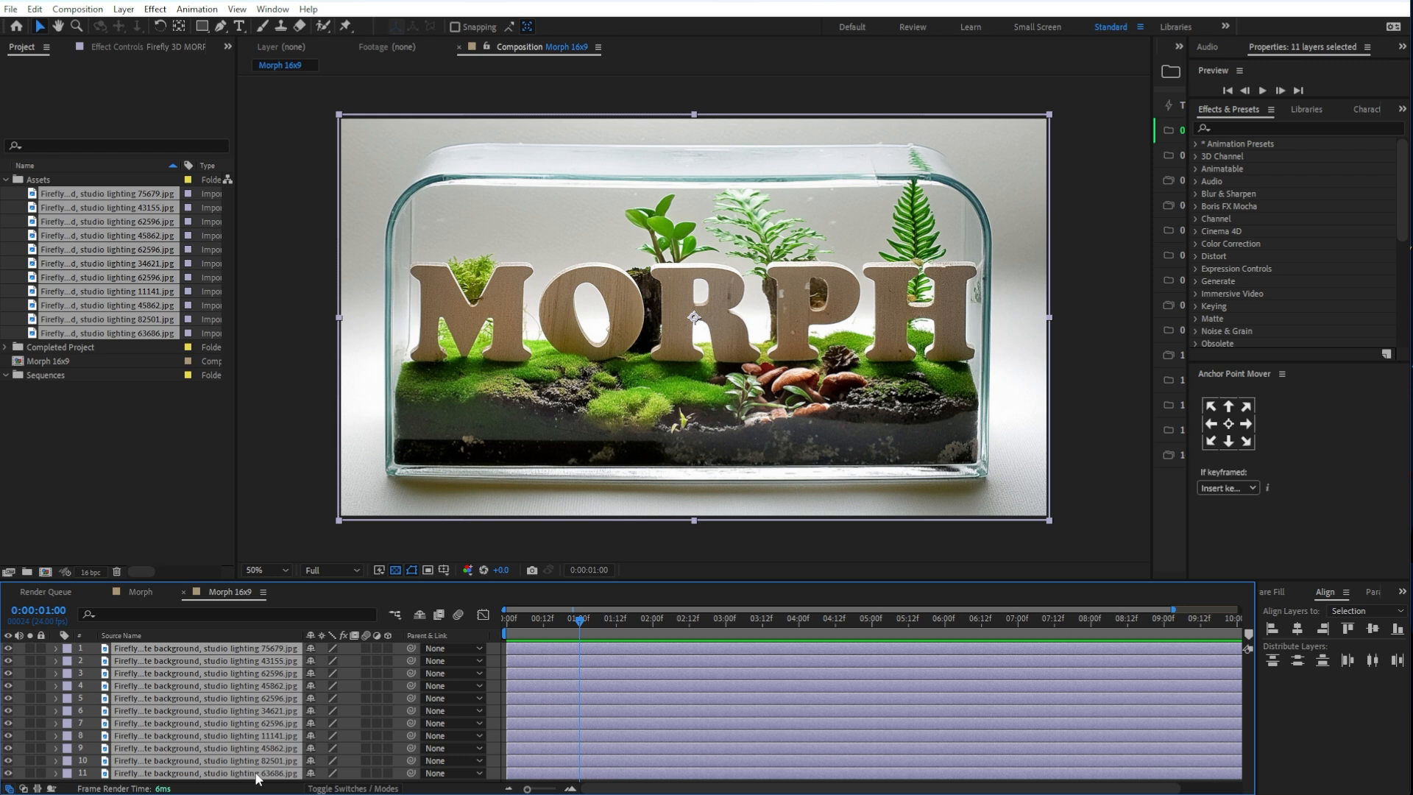
key("alt+bracketright")
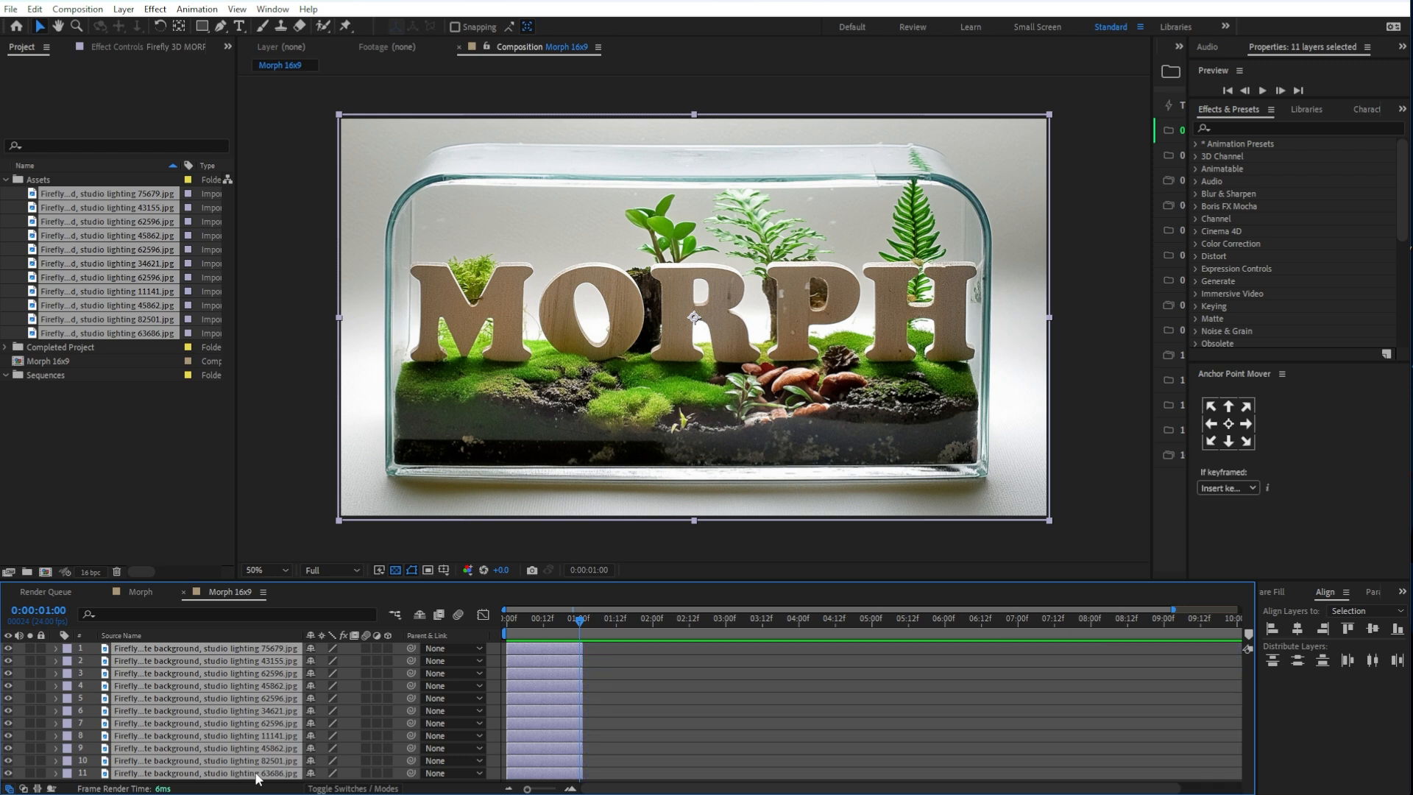
Step: Trim the ends of all eleven selected layers precisely to 0:00:01:00 and restore the full timeline range
left_click_drag(528, 789, 553, 789)
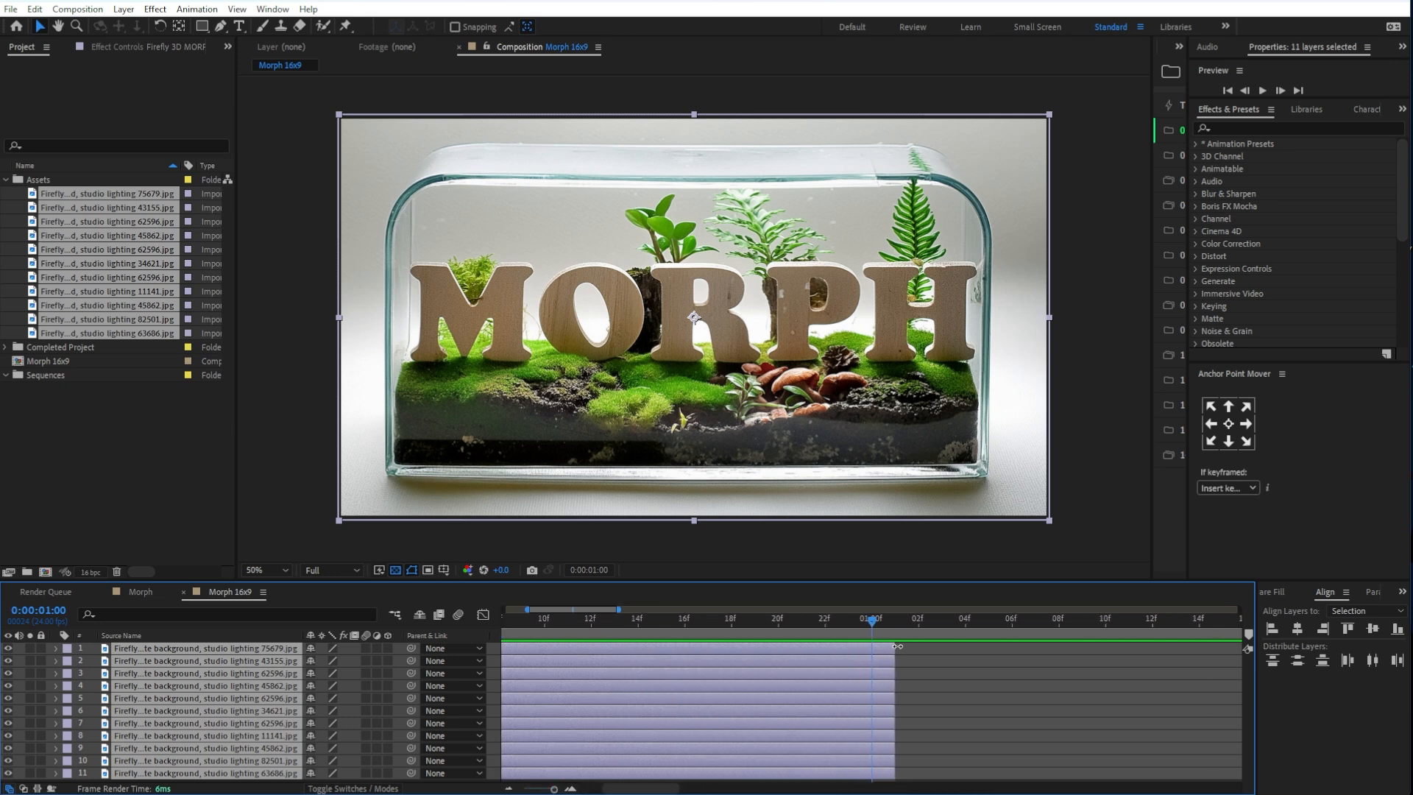
left_click_drag(897, 646, 874, 646)
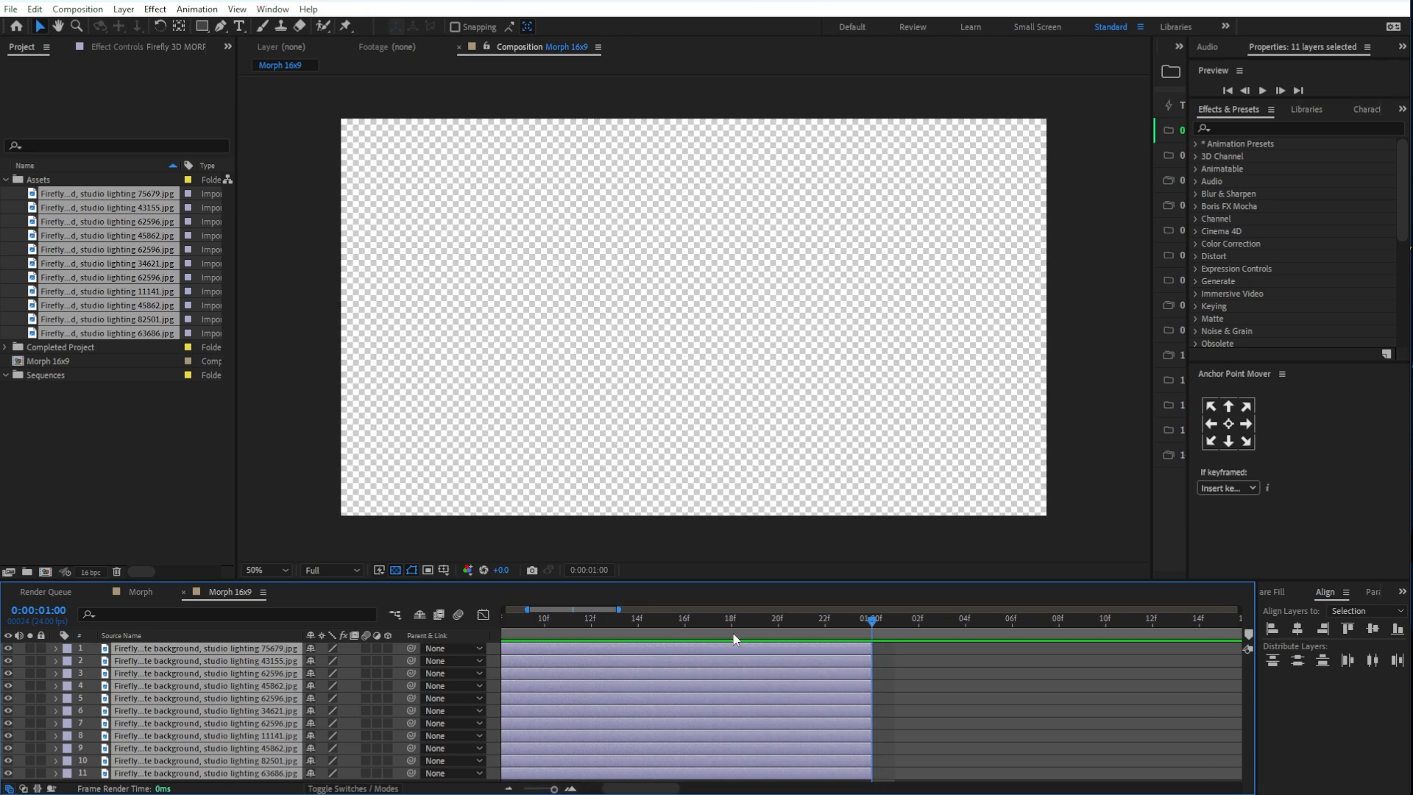
left_click_drag(527, 608, 504, 608)
left_click_drag(910, 608, 1239, 608)
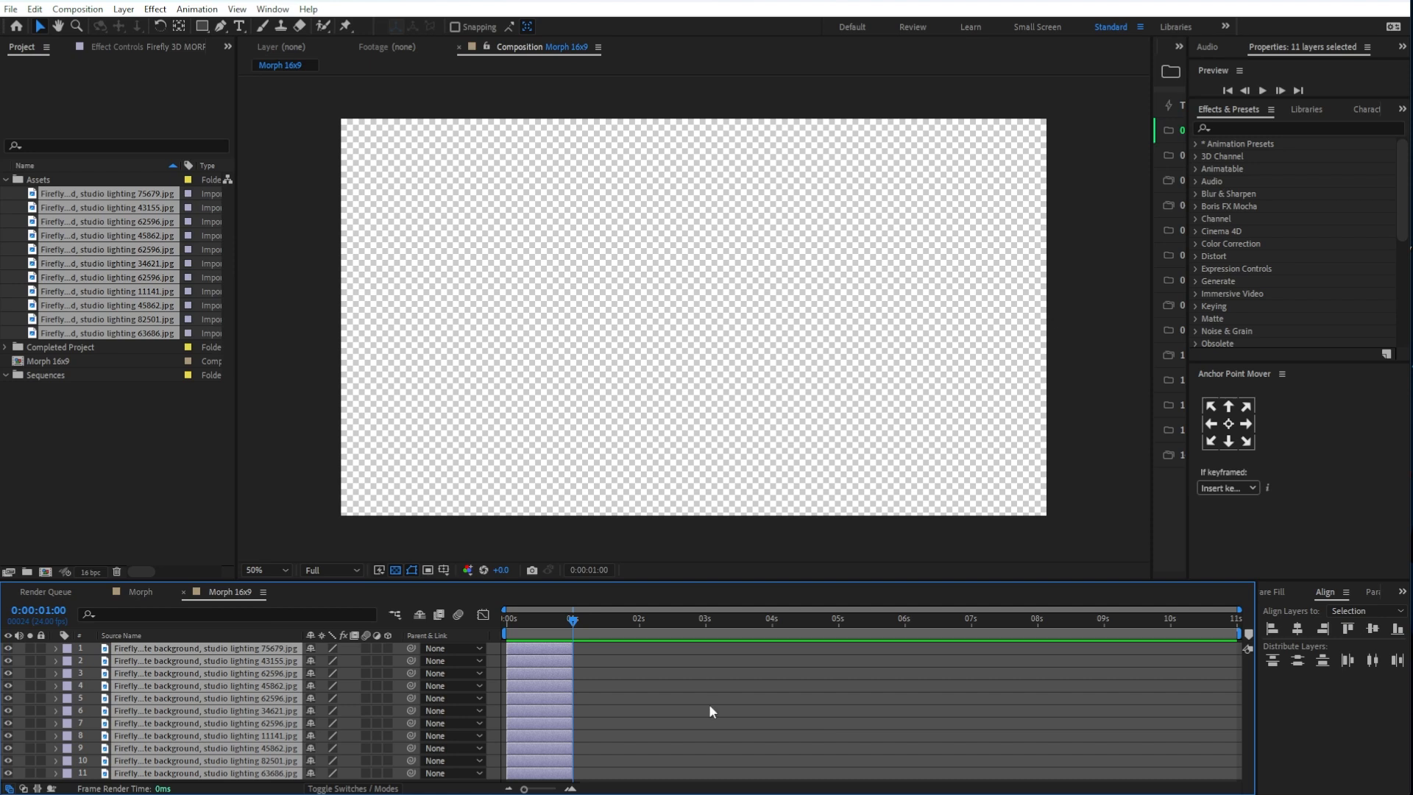
Step: Shift layers 2 to 11 together so they start at 0:00:01:00, where the terrarium layer ends
left_click_drag(576, 624, 505, 677)
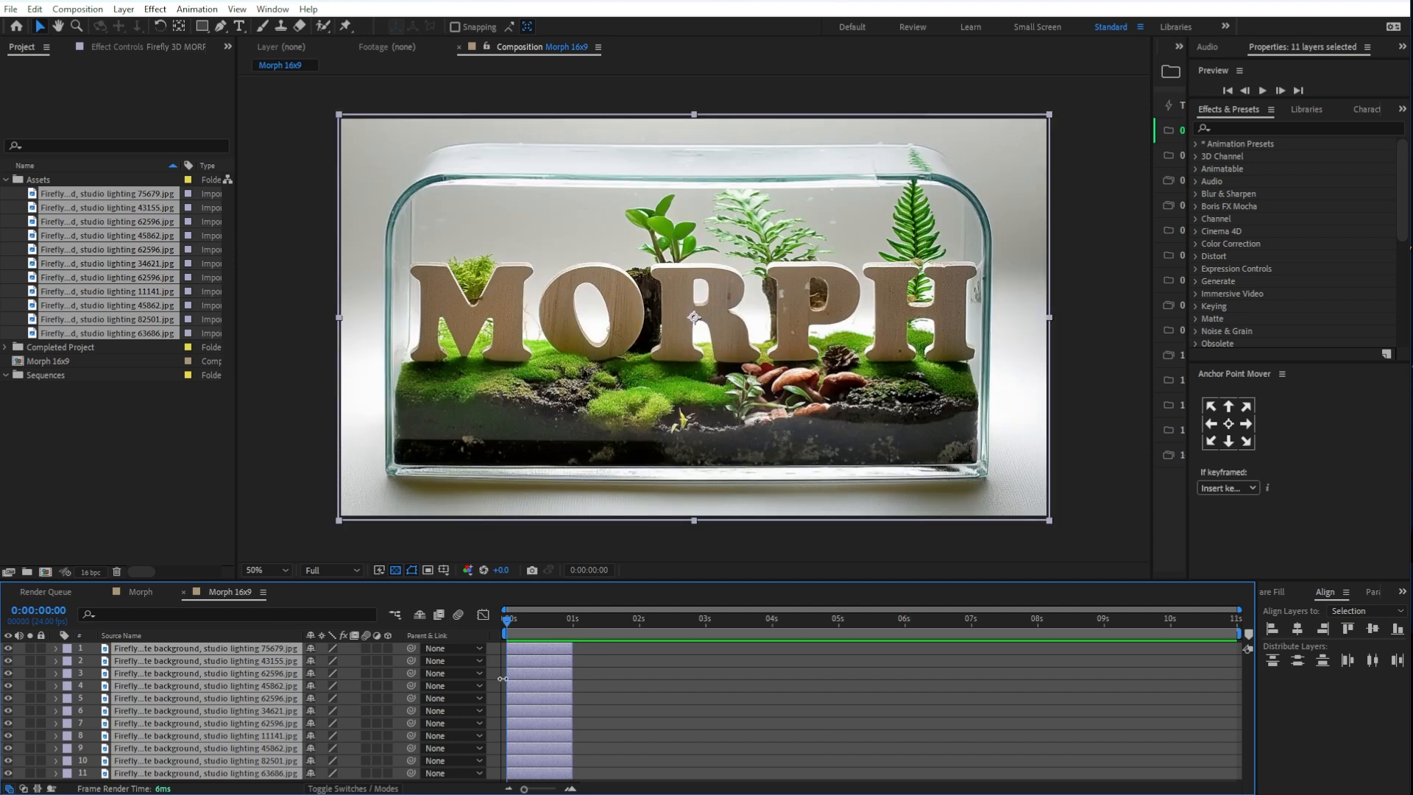
left_click(537, 650, "ctrl")
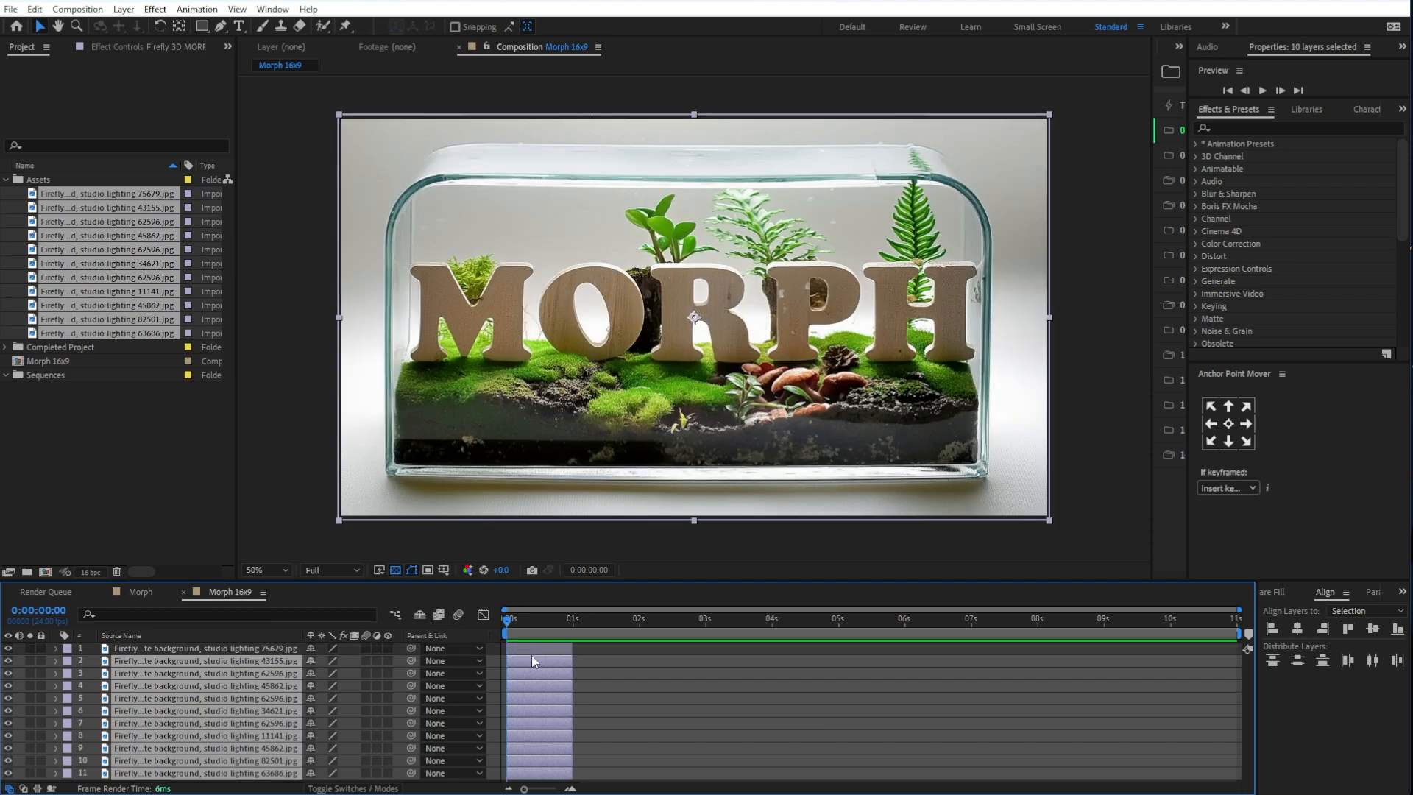
left_click_drag(527, 661, 596, 661)
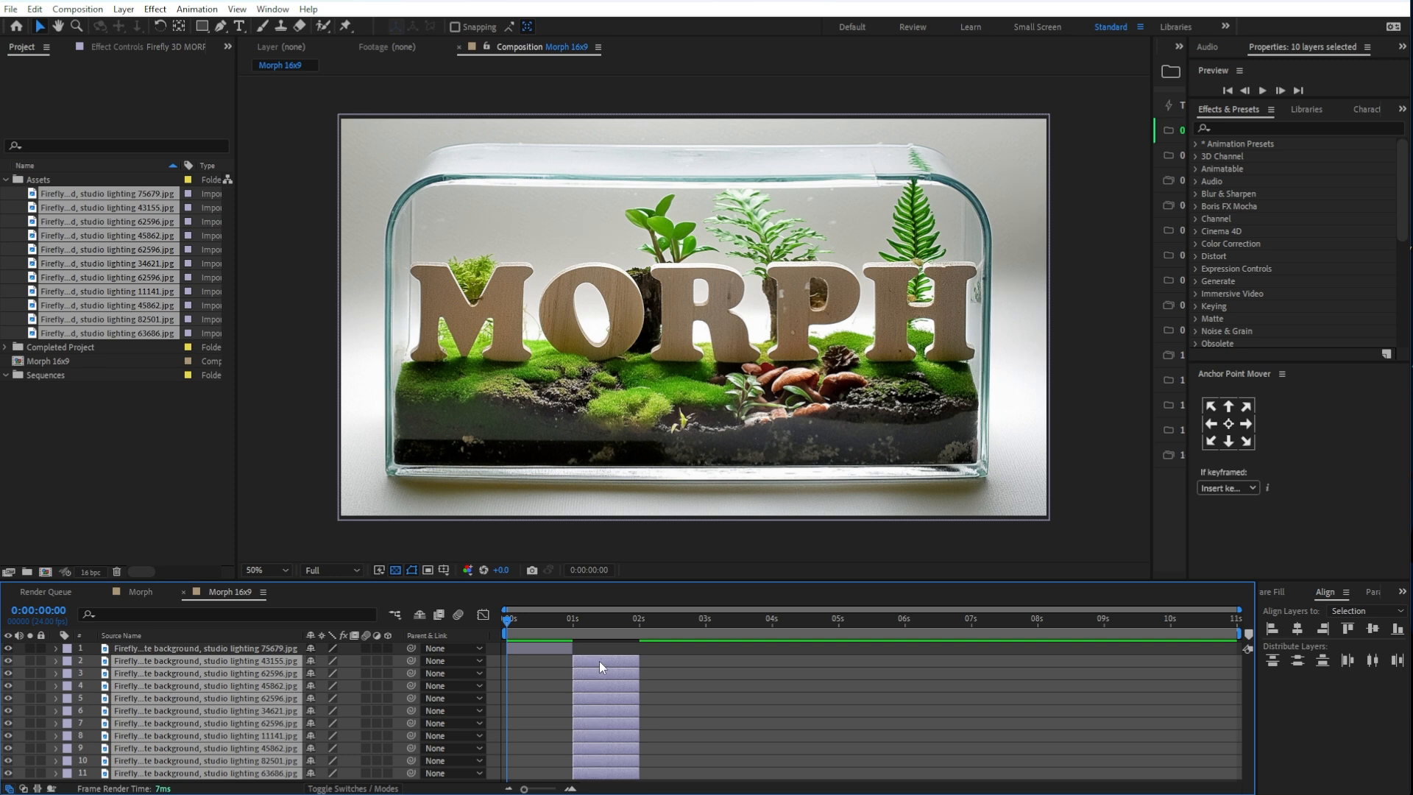
Step: Stagger layers 3 to 11 end to end at one-second intervals, the last one starting at 10 seconds, and preview the sequence
left_click(599, 661, "ctrl")
left_click_drag(592, 674, 1204, 782)
left_click(661, 673, "ctrl")
left_click(723, 686, "ctrl")
left_click(790, 697, "ctrl")
left_click(857, 711, "ctrl")
left_click(923, 724, "ctrl")
left_click(983, 735, "ctrl")
left_click(1057, 748, "ctrl")
left_click(1120, 760, "ctrl")
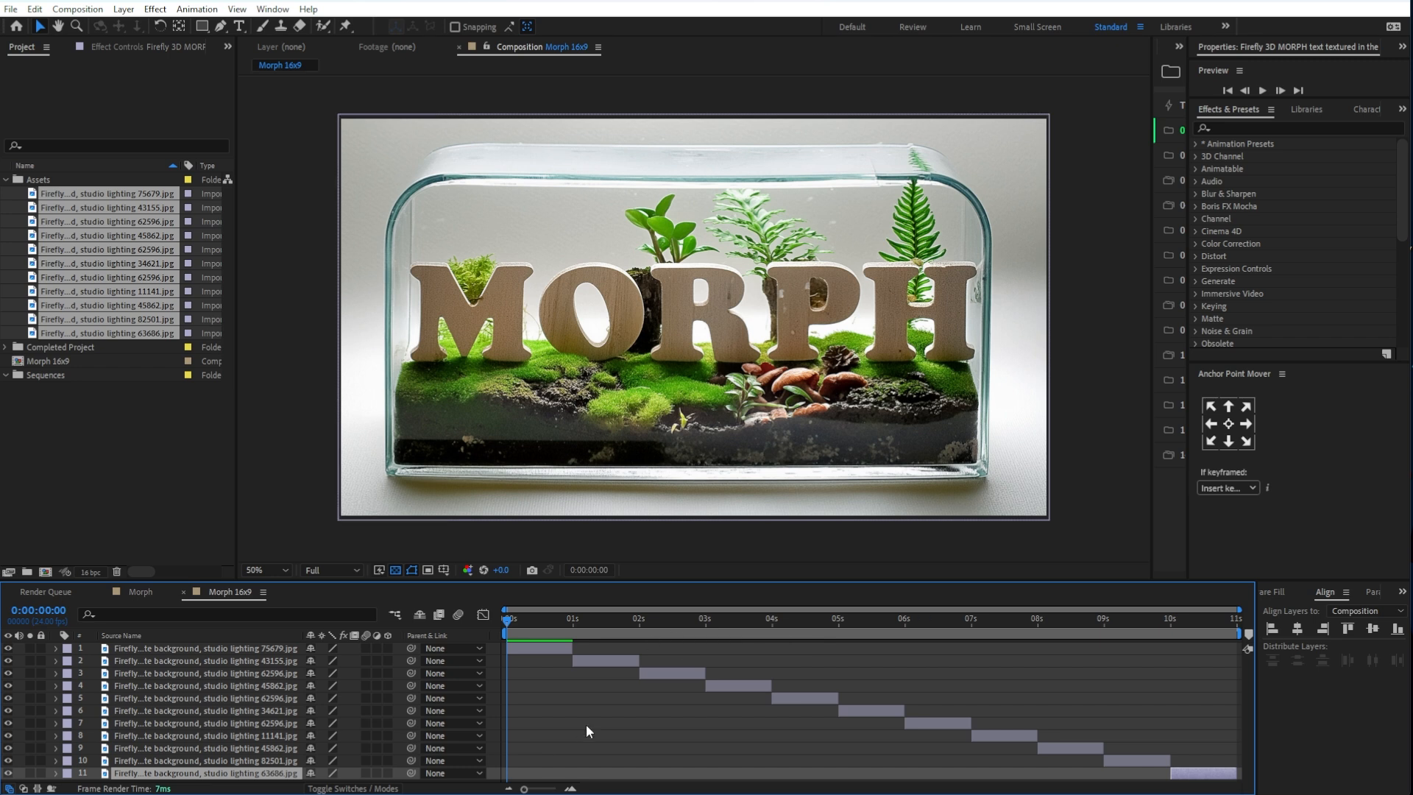
key("space")
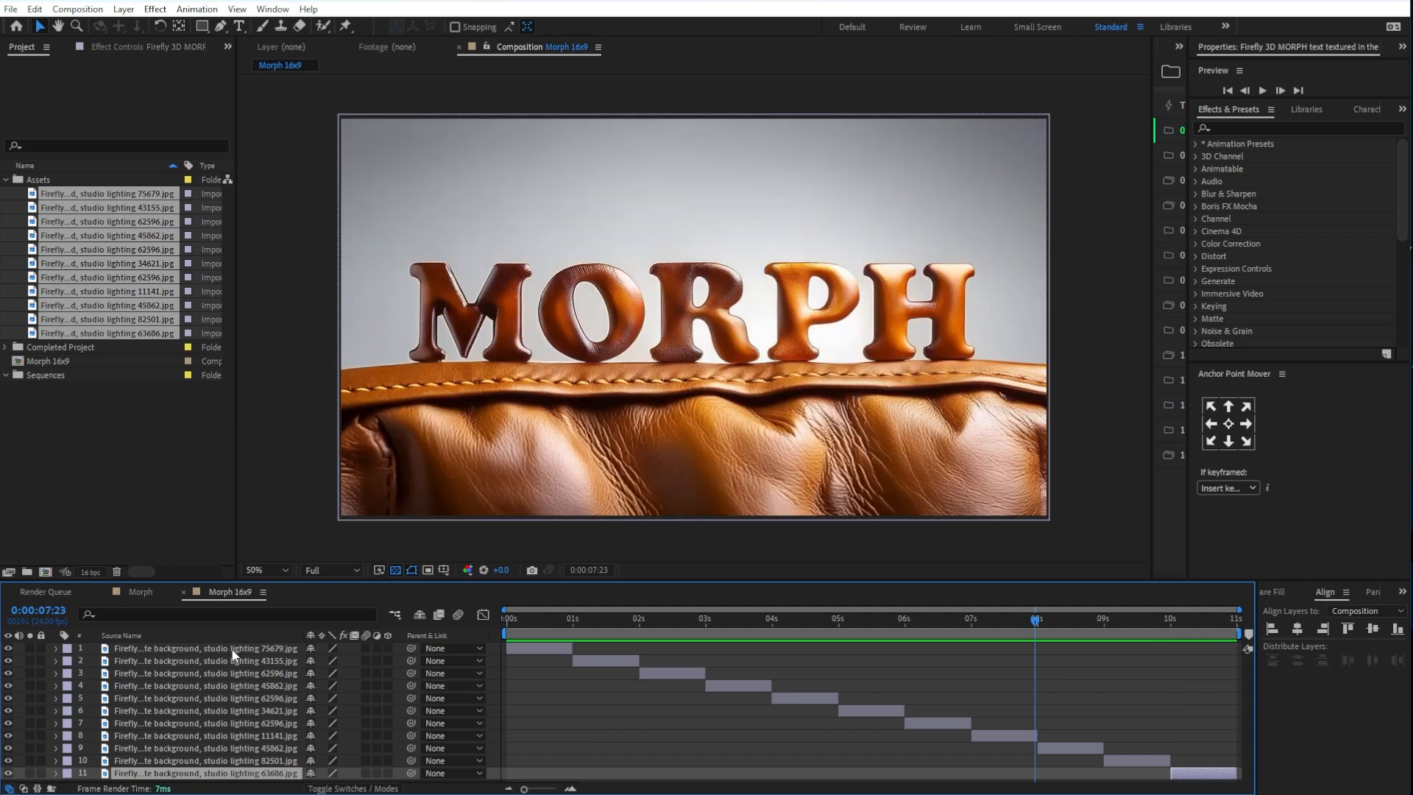
Step: Pre-compose all eleven image layers as "16x9 Morph Precomp" and return to the Morph 16x9 composition
left_click(232, 650, "shift")
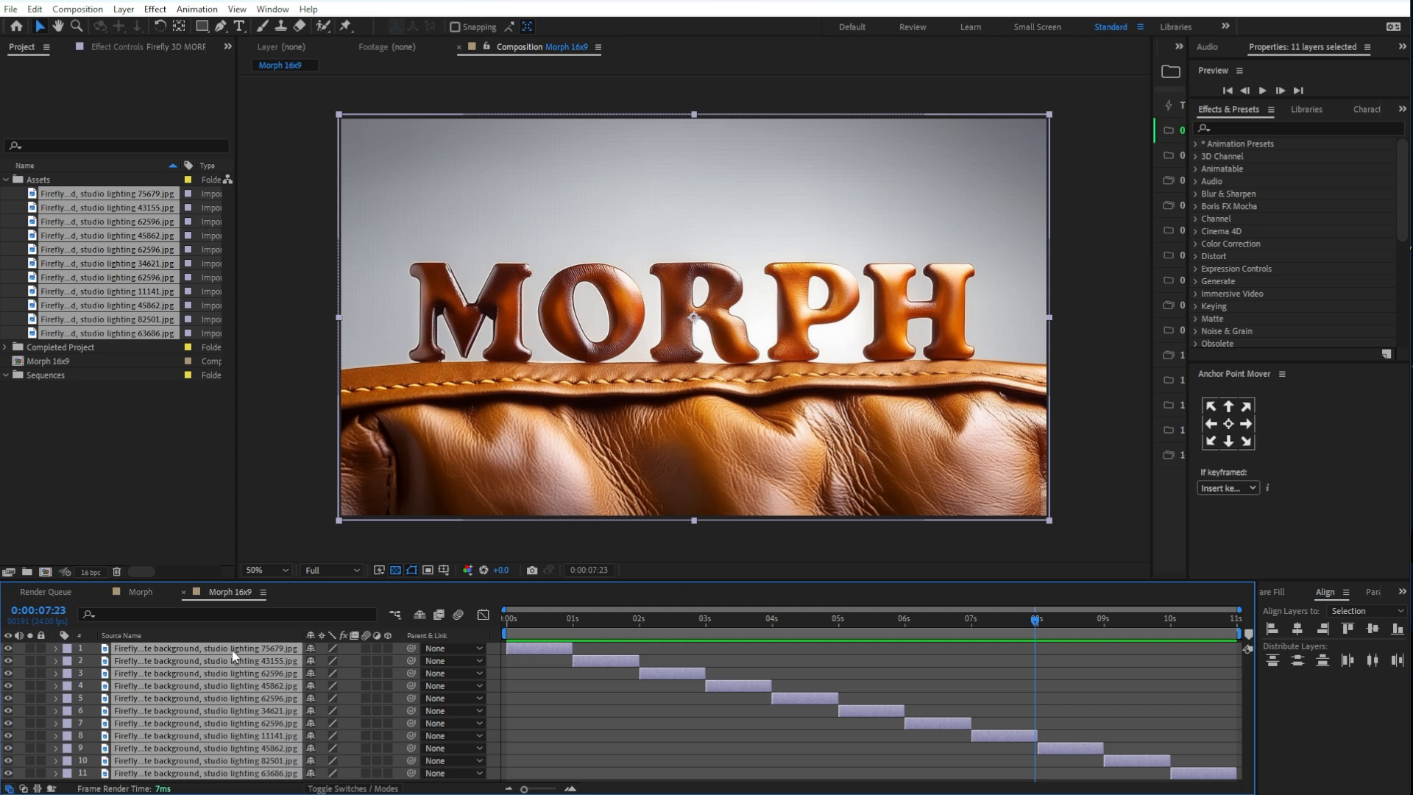
key("ctrl+shift+c")
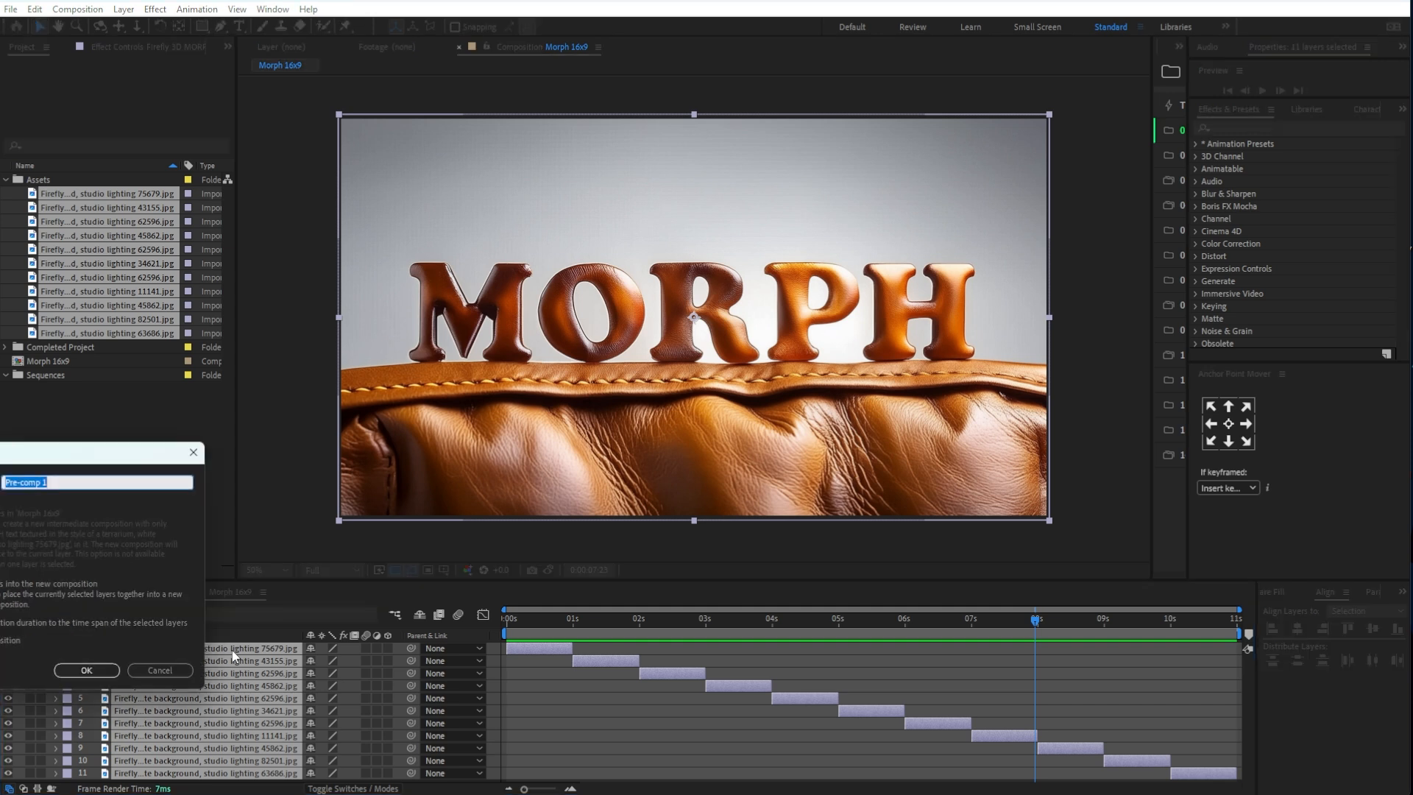
type("16x9 Morph Precomp")
key("Return")
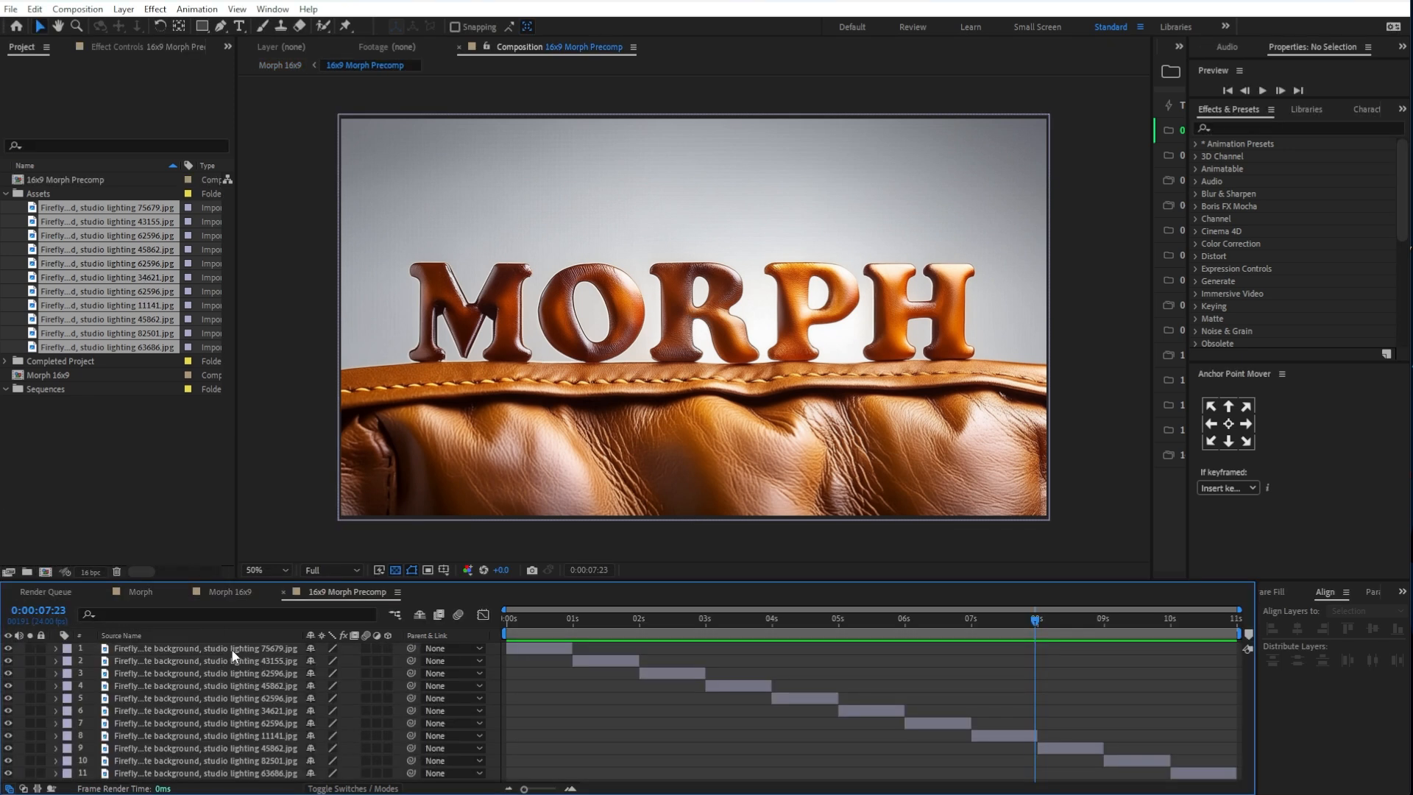
left_click(284, 591)
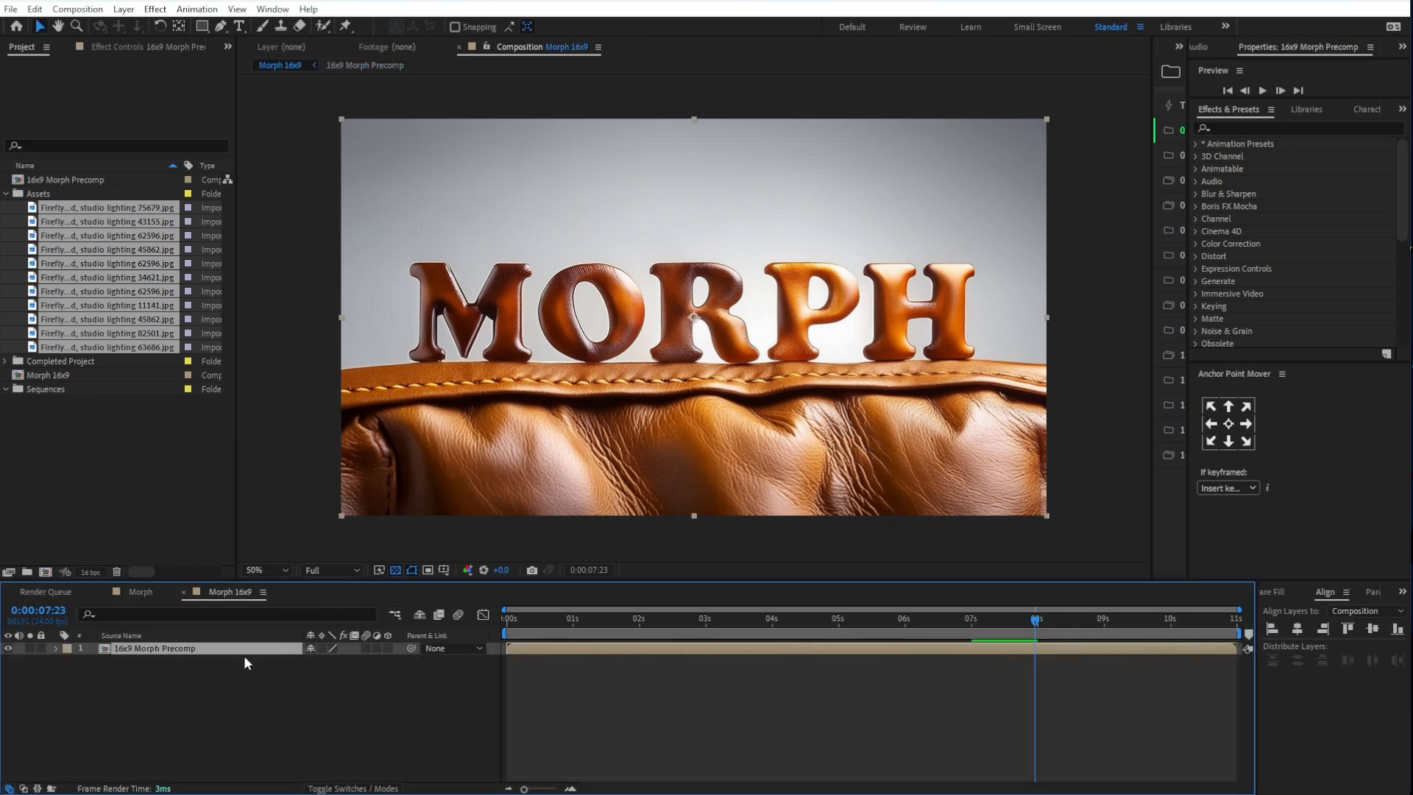
Step: Enable time remapping on the precomp, move its last keyframe to 0:00:08:00 to speed it up, and preview the result
right_click(663, 649)
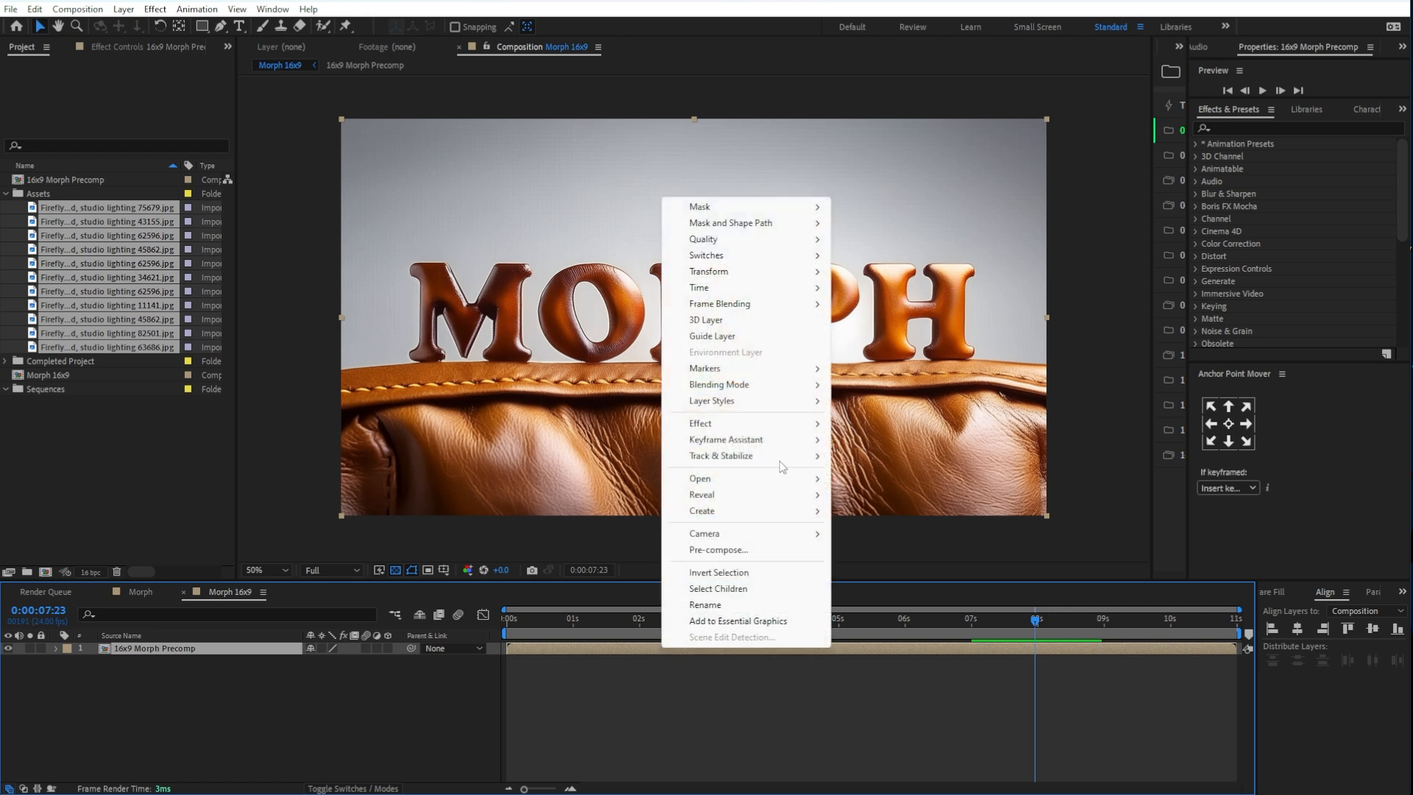
mouse_move(798, 294)
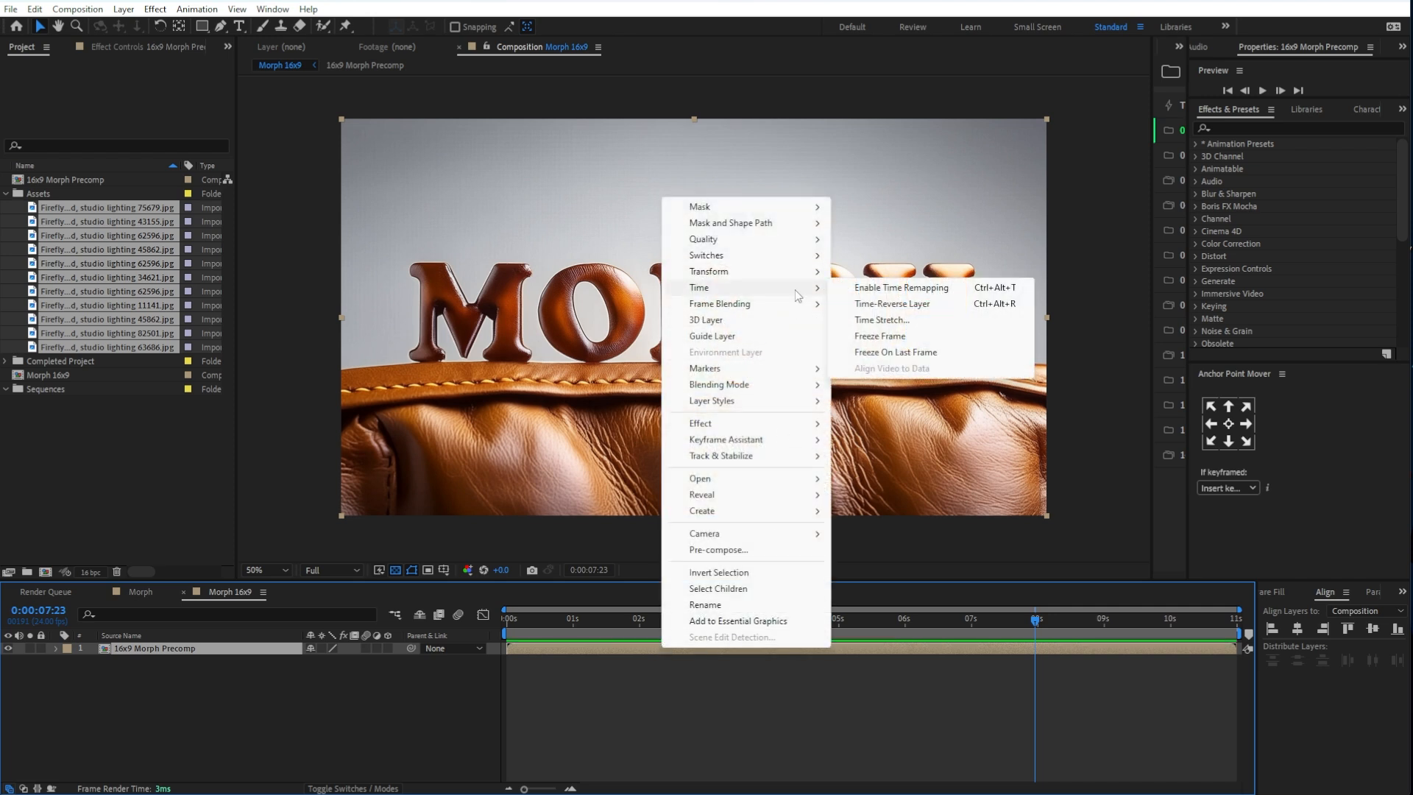
left_click(871, 289)
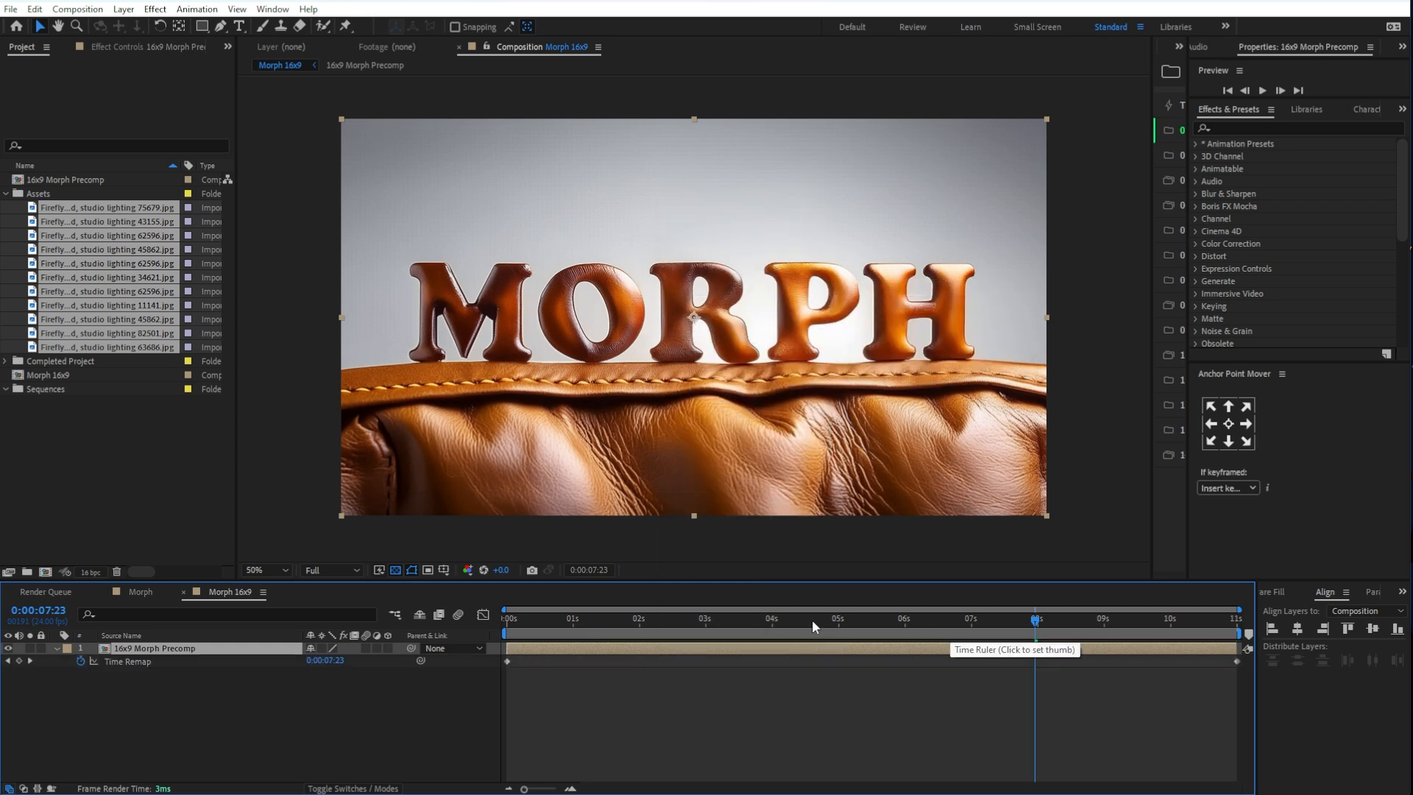
key("Home")
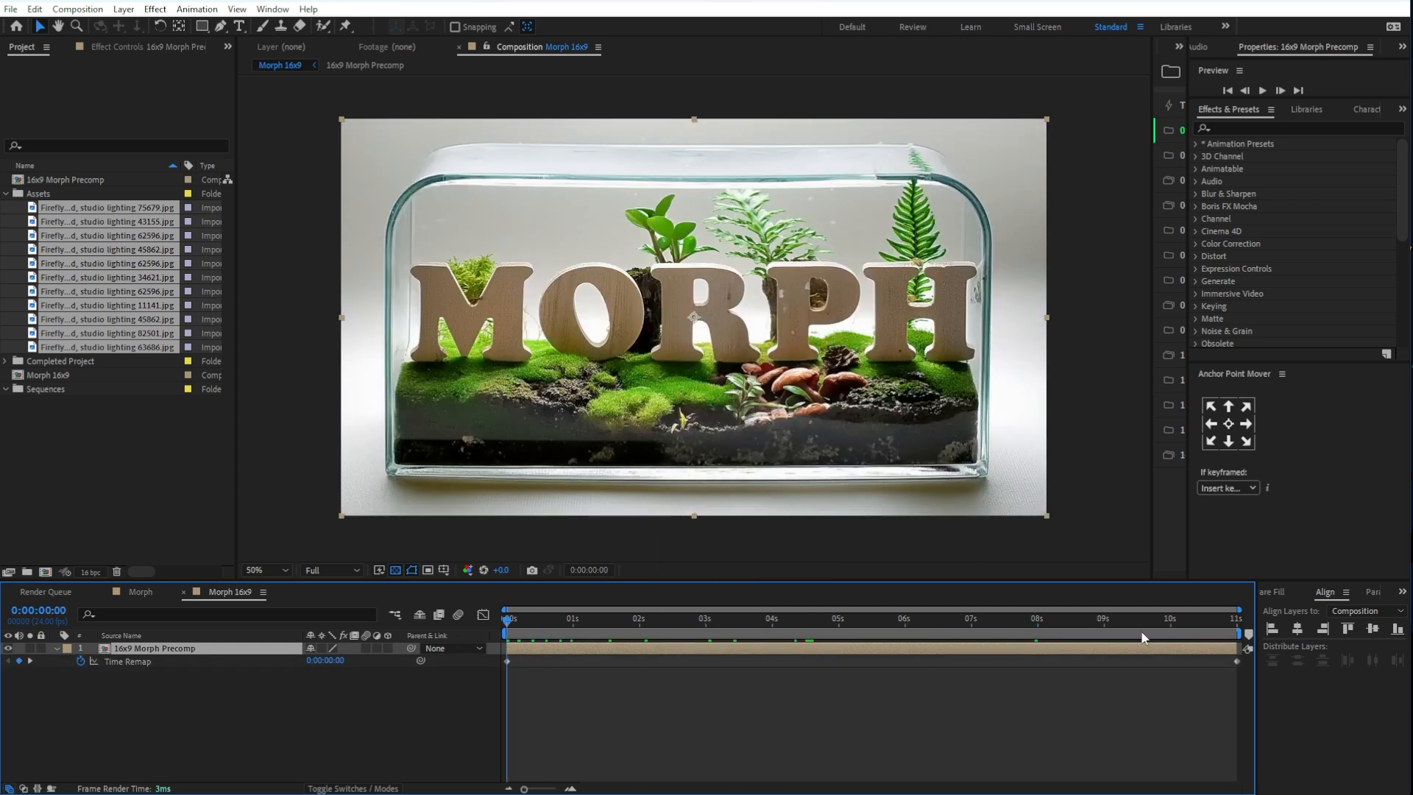
left_click(1236, 661)
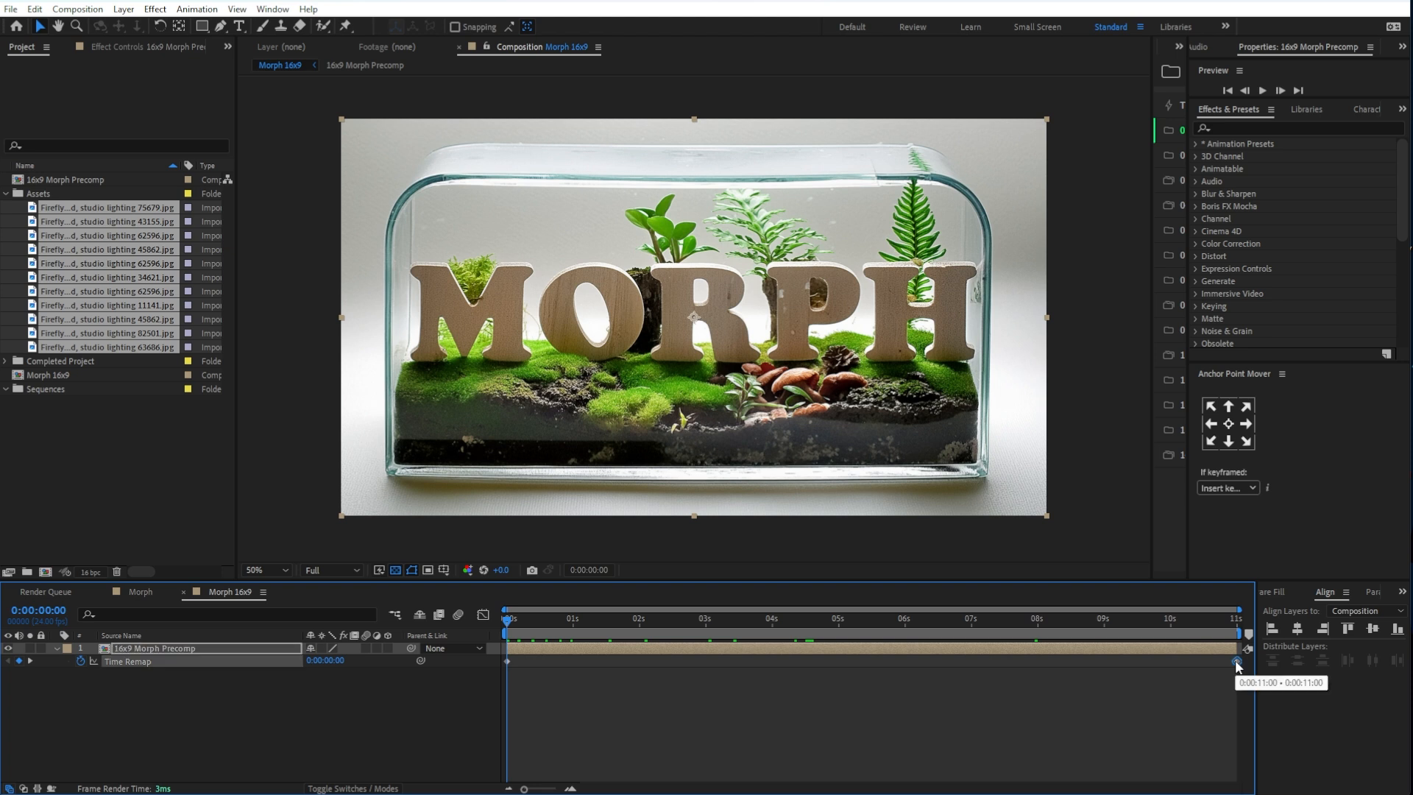
left_click_drag(1236, 662, 1124, 668)
key("space")
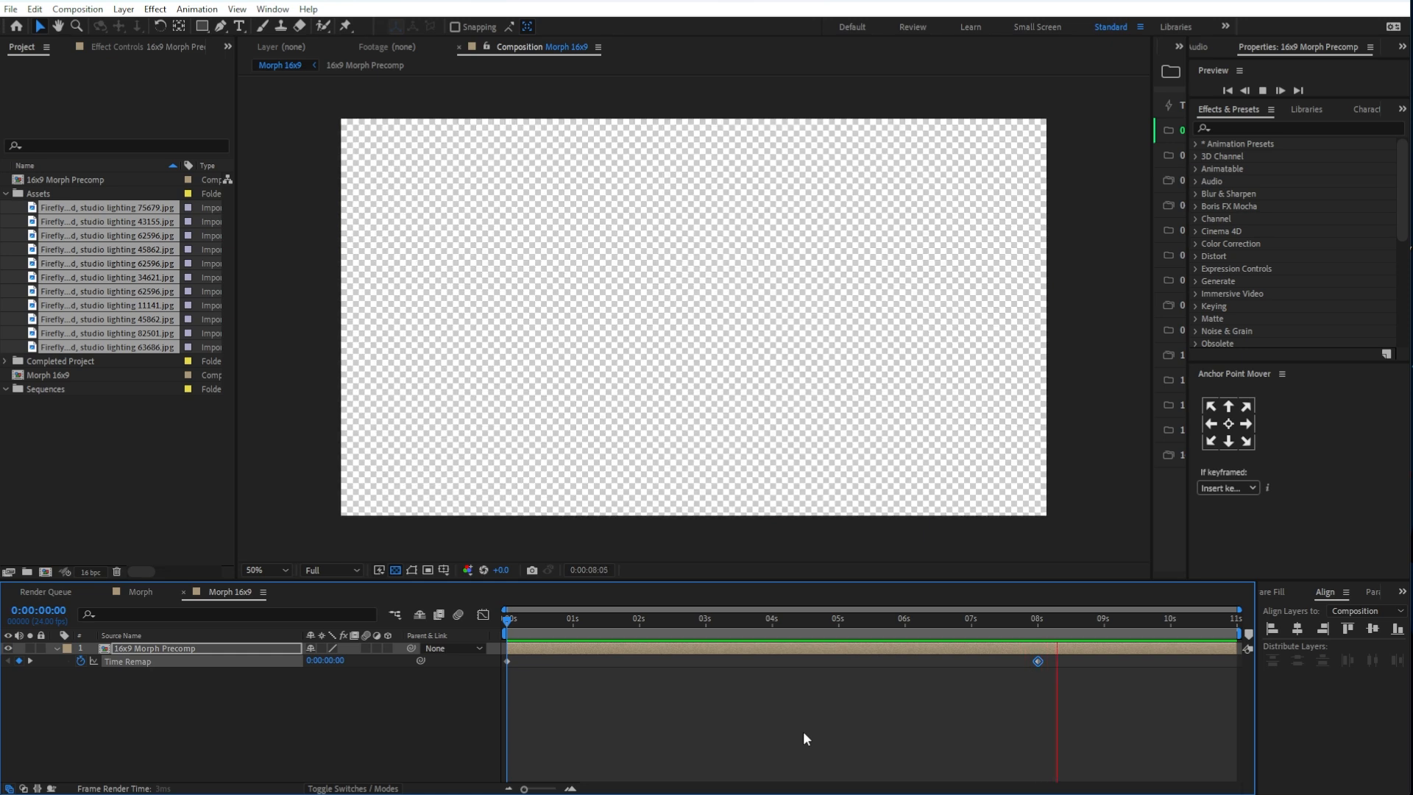
key("space")
Step: End the work area at 0:00:08:00, trim the composition to it, and play back the shortened sequence
left_click_drag(1051, 622, 1036, 627)
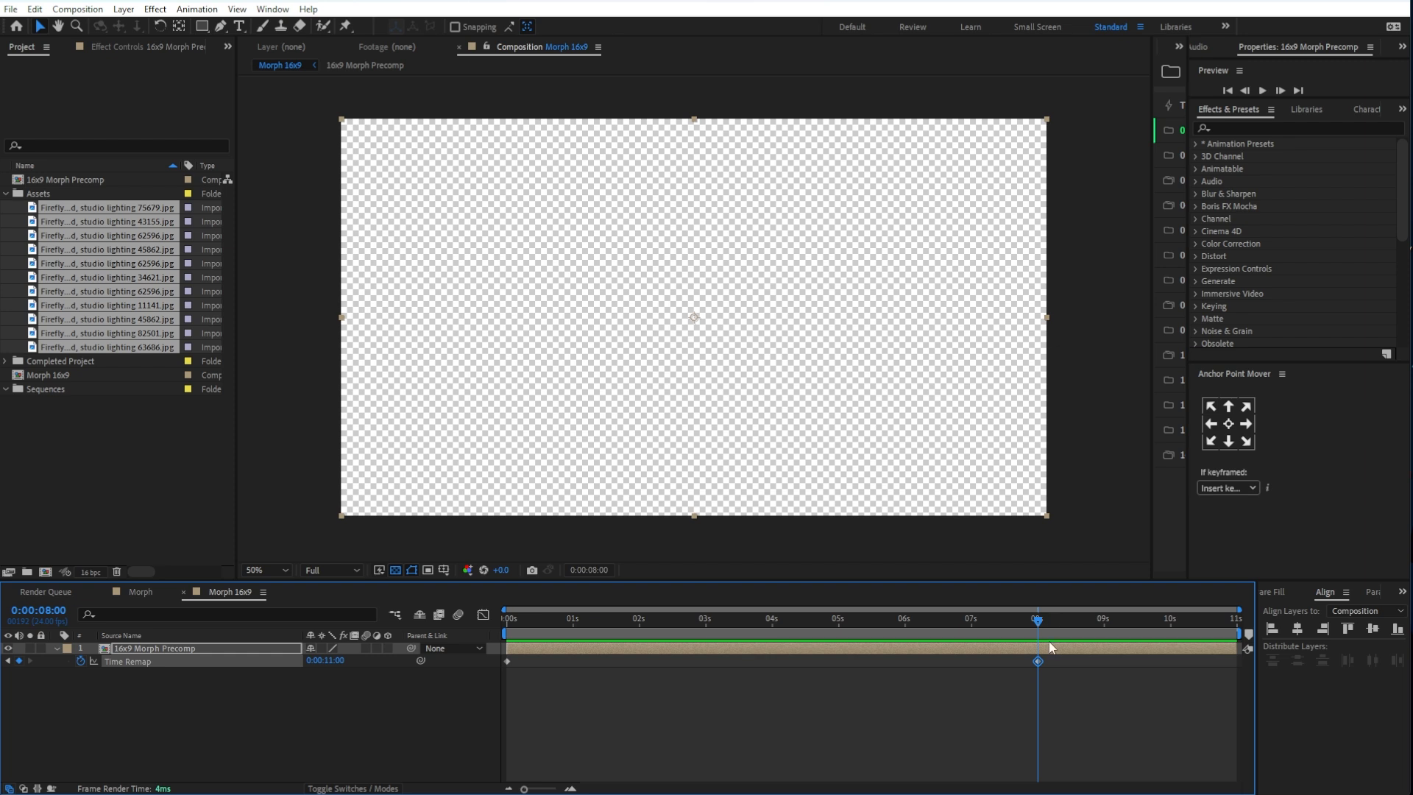
left_click_drag(524, 788, 555, 789)
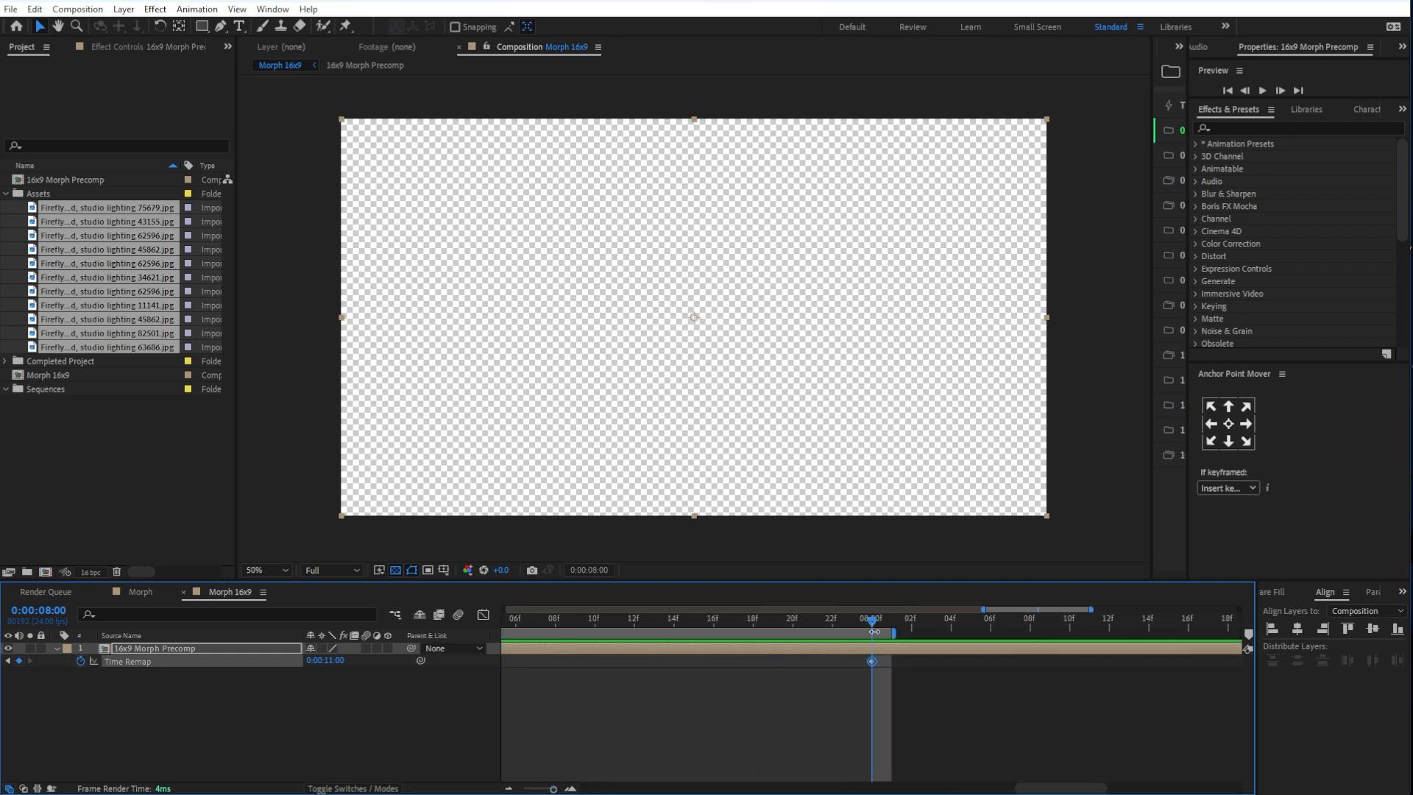
left_click_drag(894, 633, 873, 633)
right_click(859, 634)
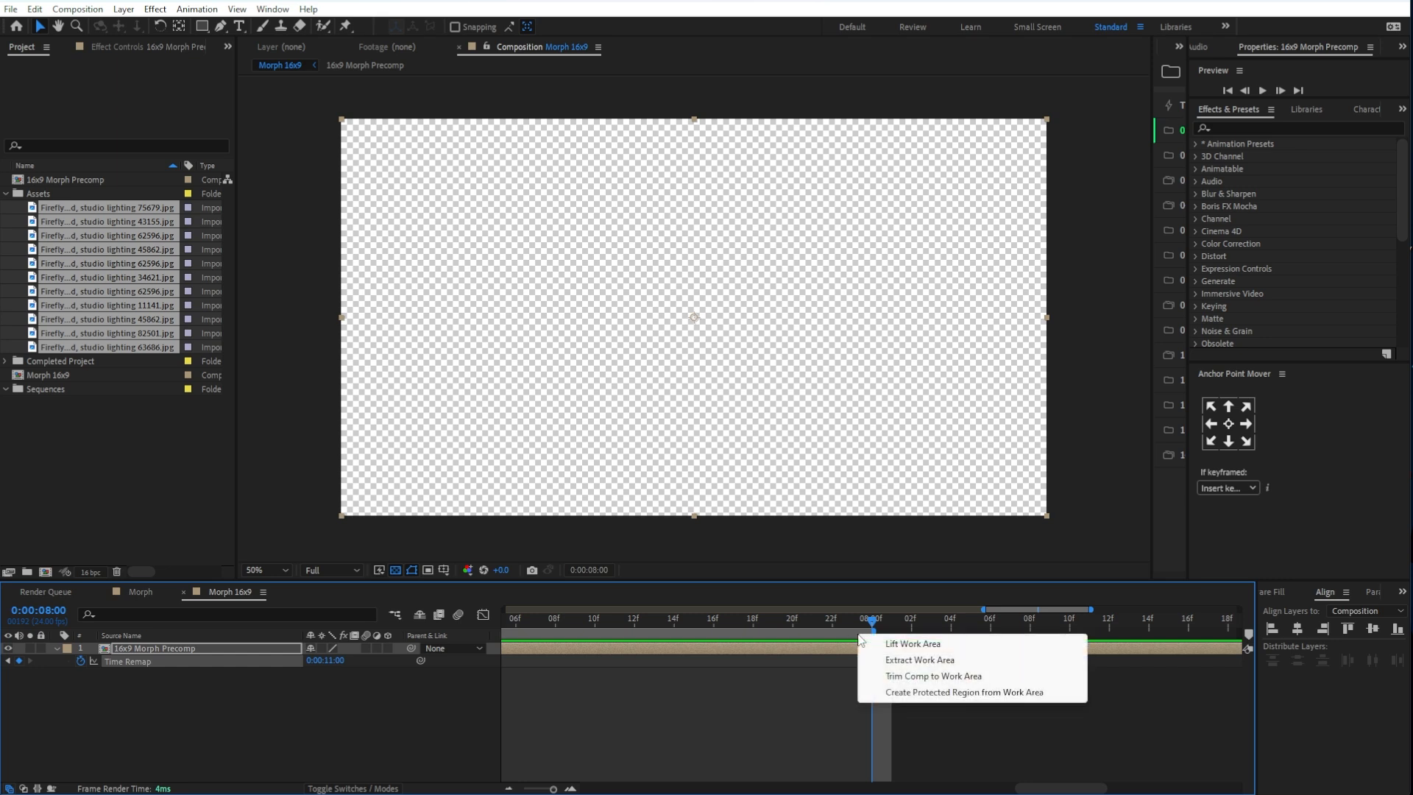
left_click(933, 675)
key("space")
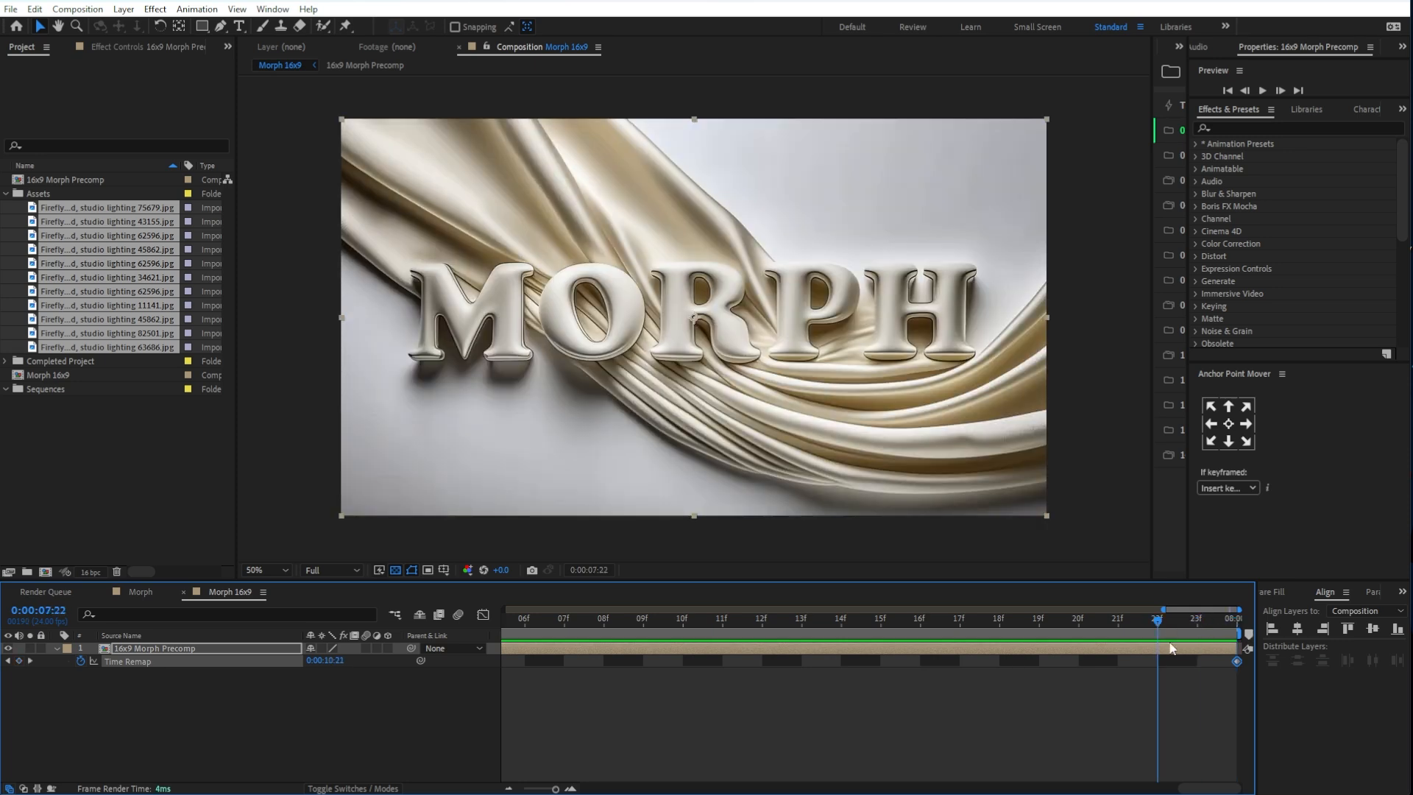
key(";")
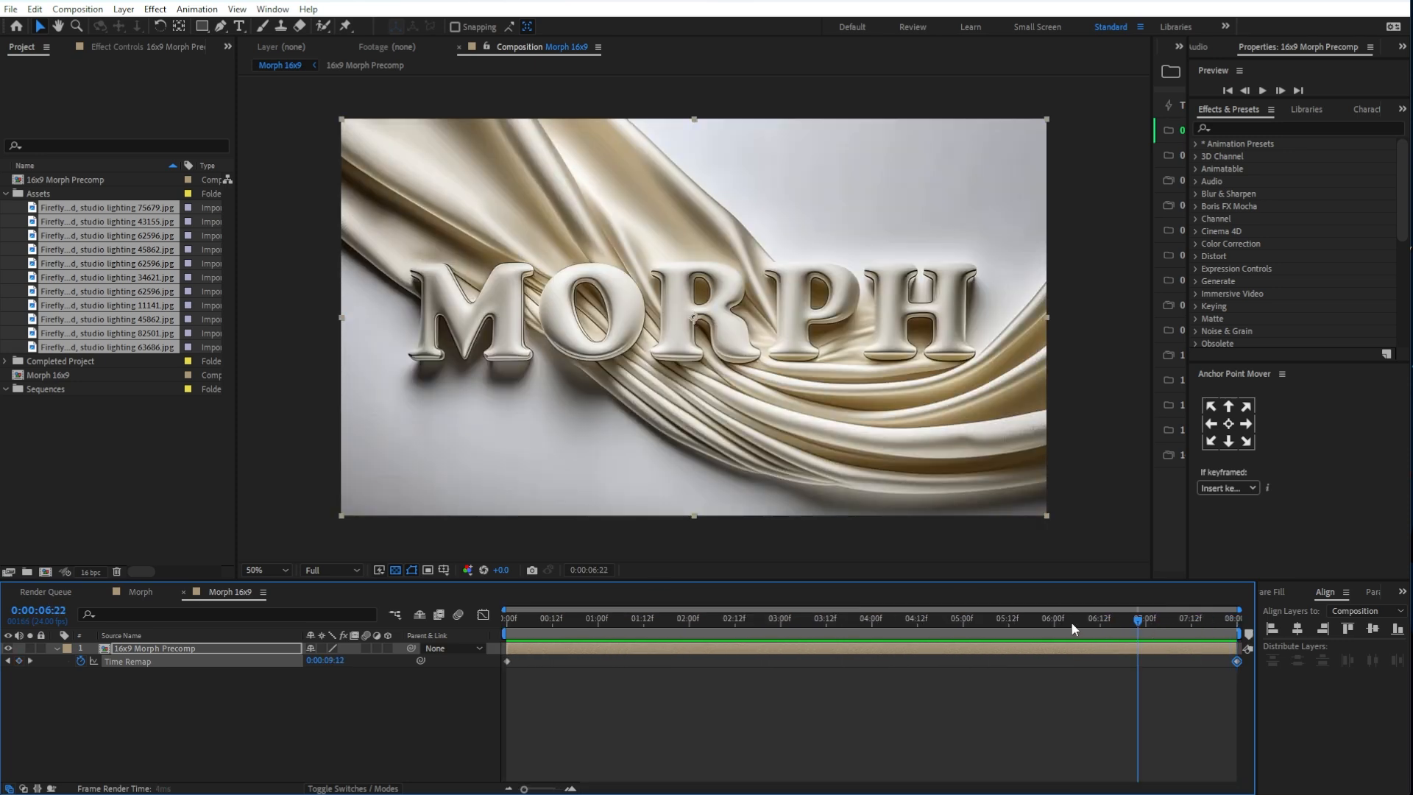
key("space")
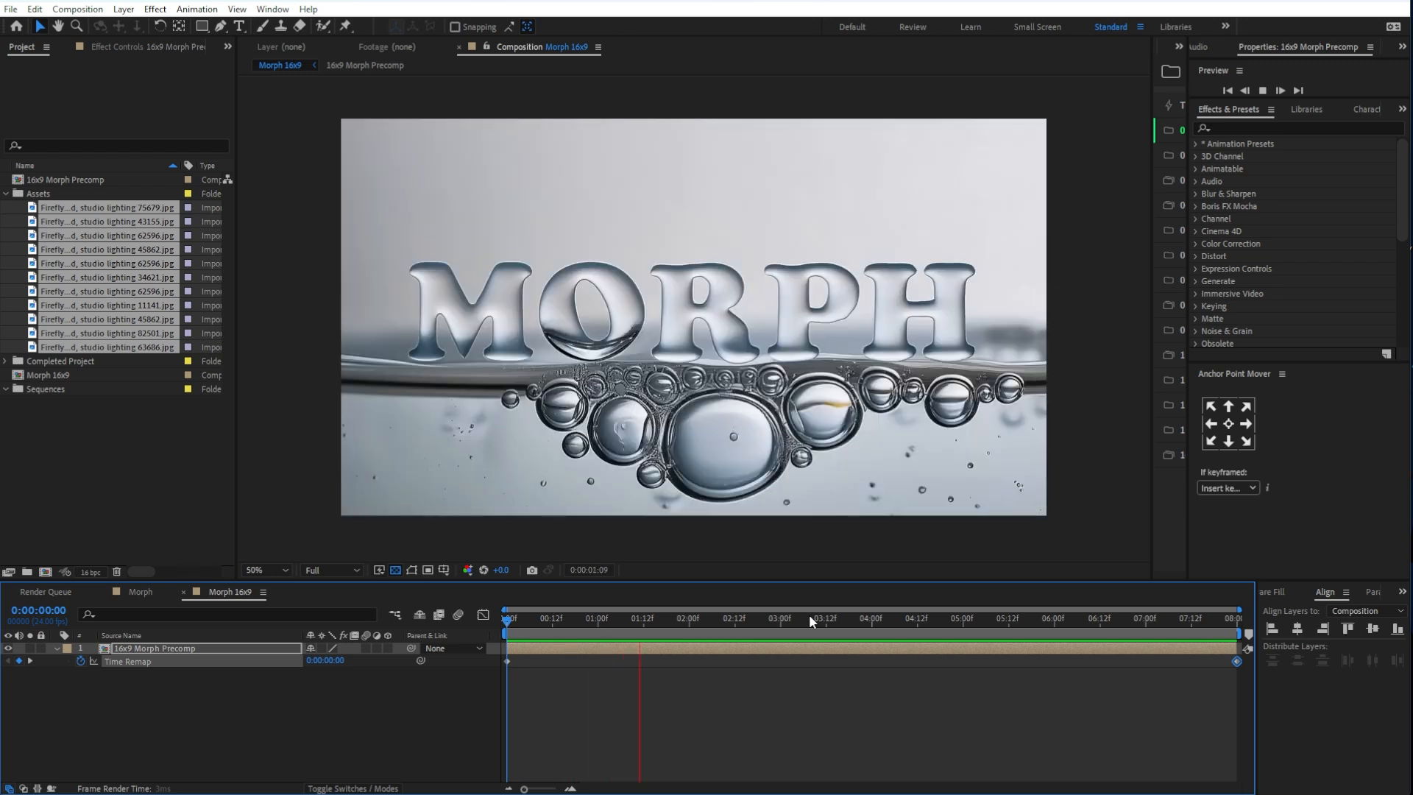
Step: Open the vertical Morph 2 composition from the completed project and play it back
double_click(67, 249)
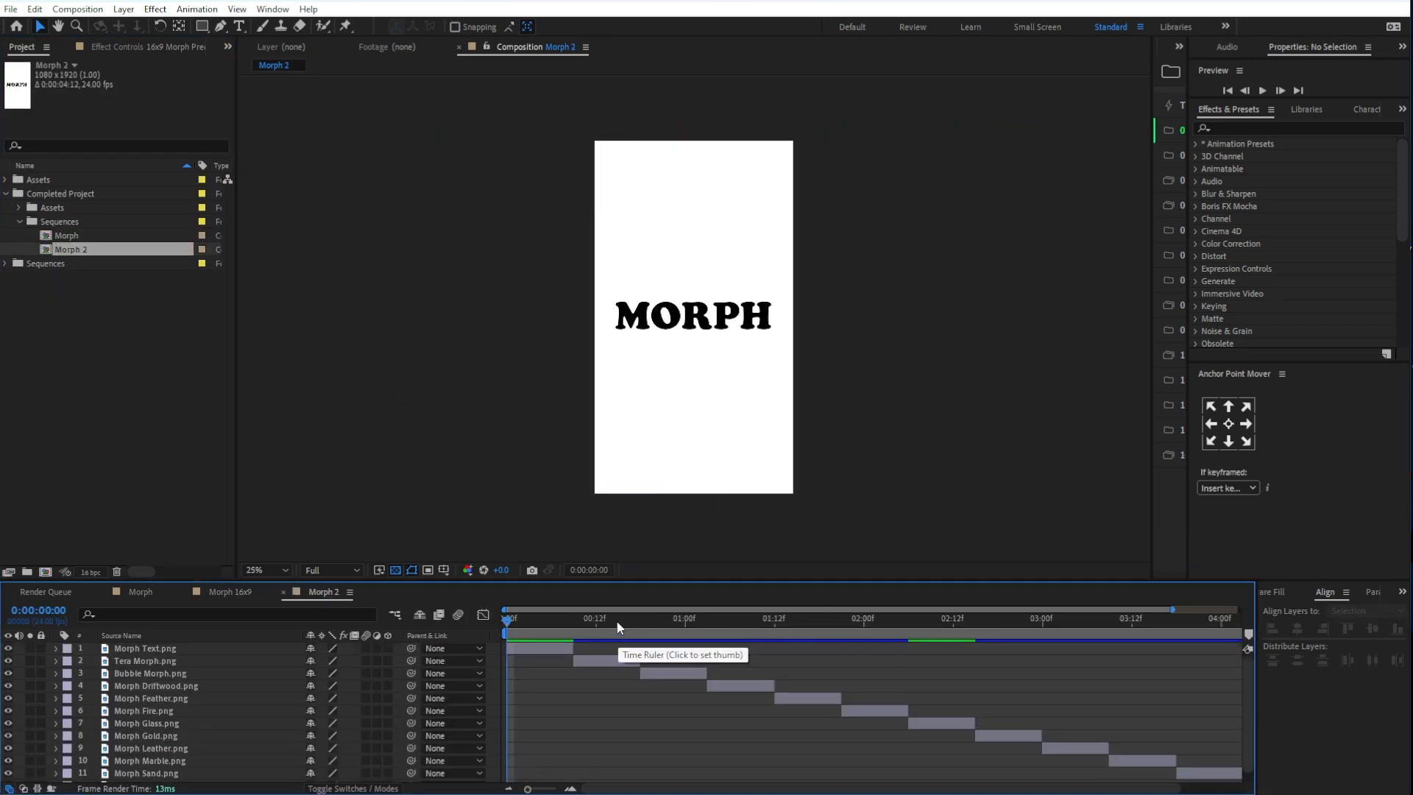
key("space")
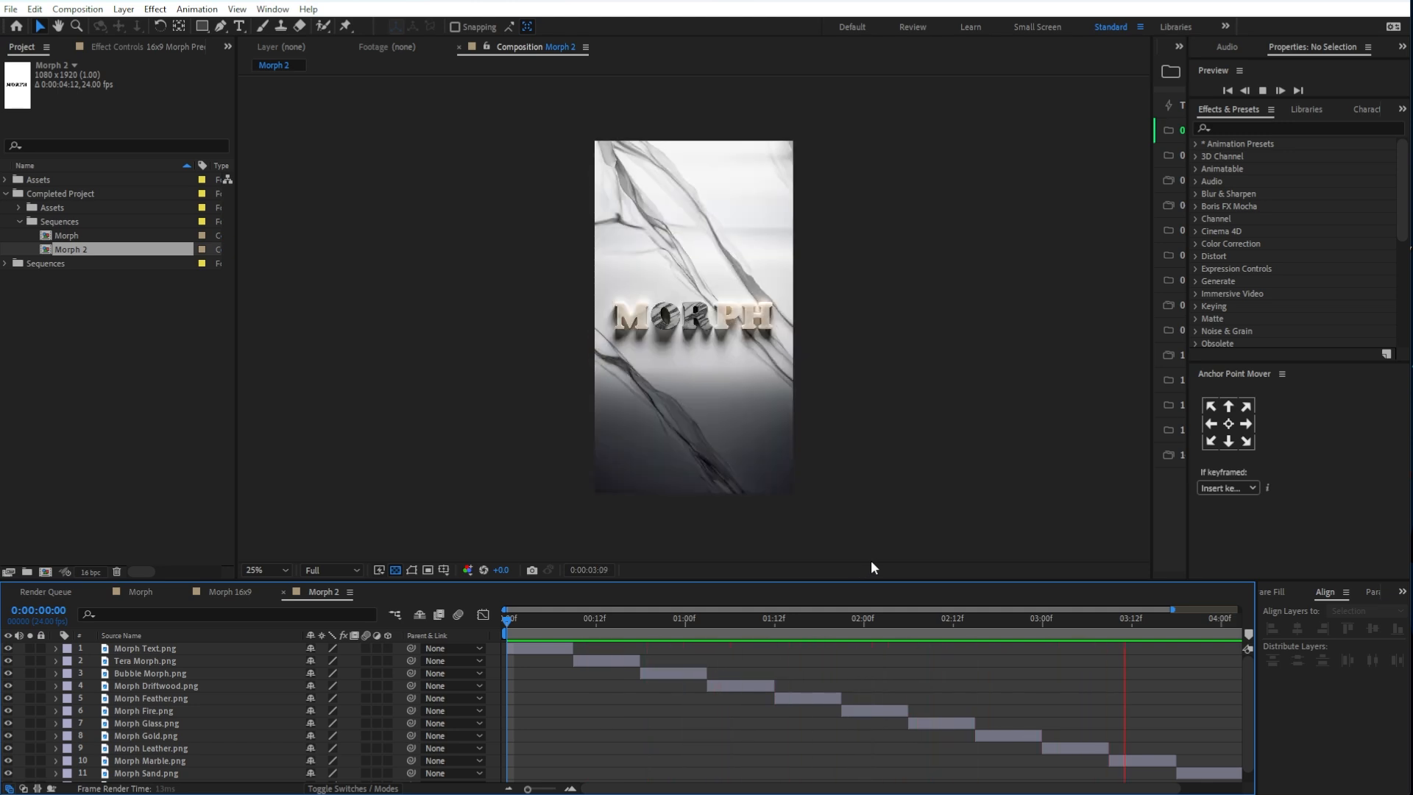
key("space")
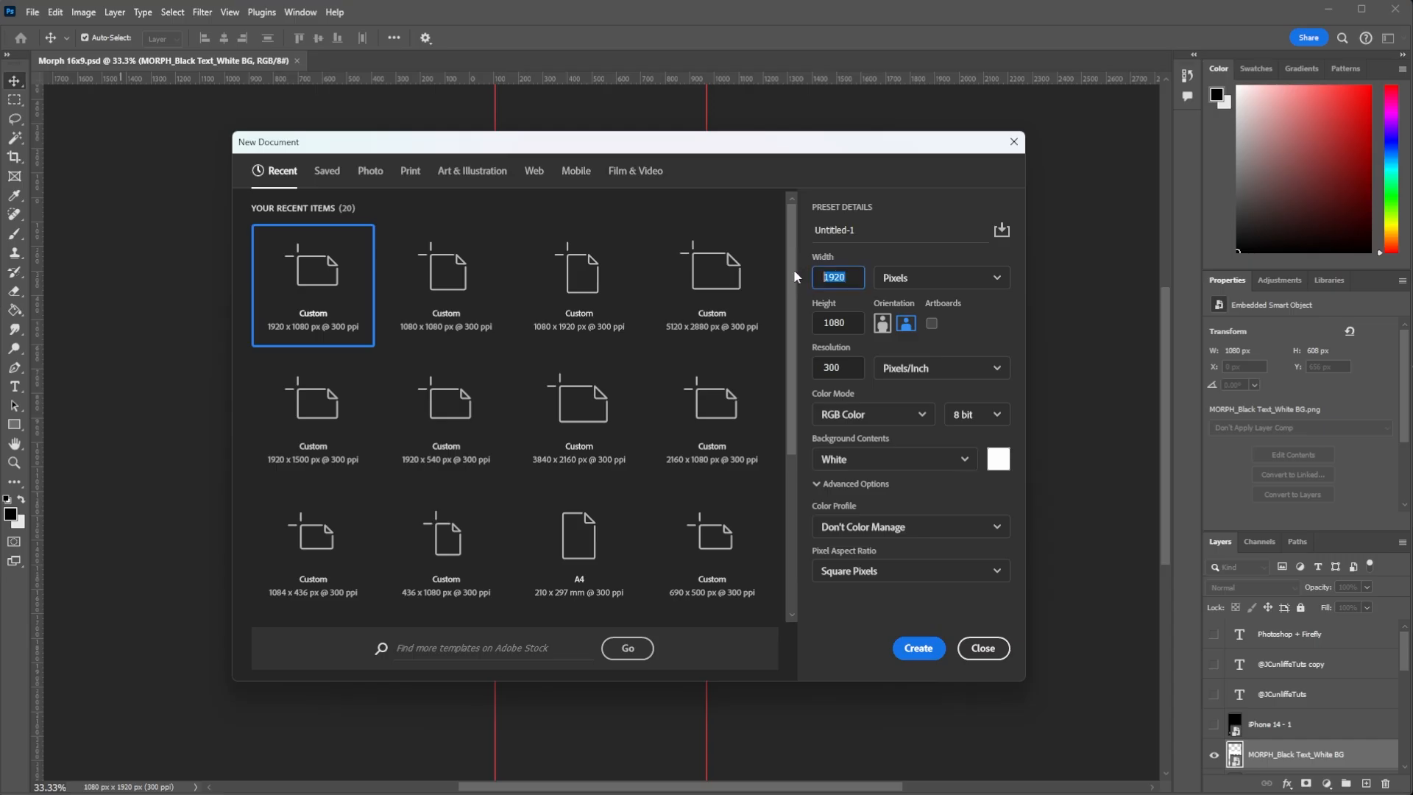
Step: In Photoshop, create a new vertical document 1080 pixels wide and 1920 pixels high
type("1080")
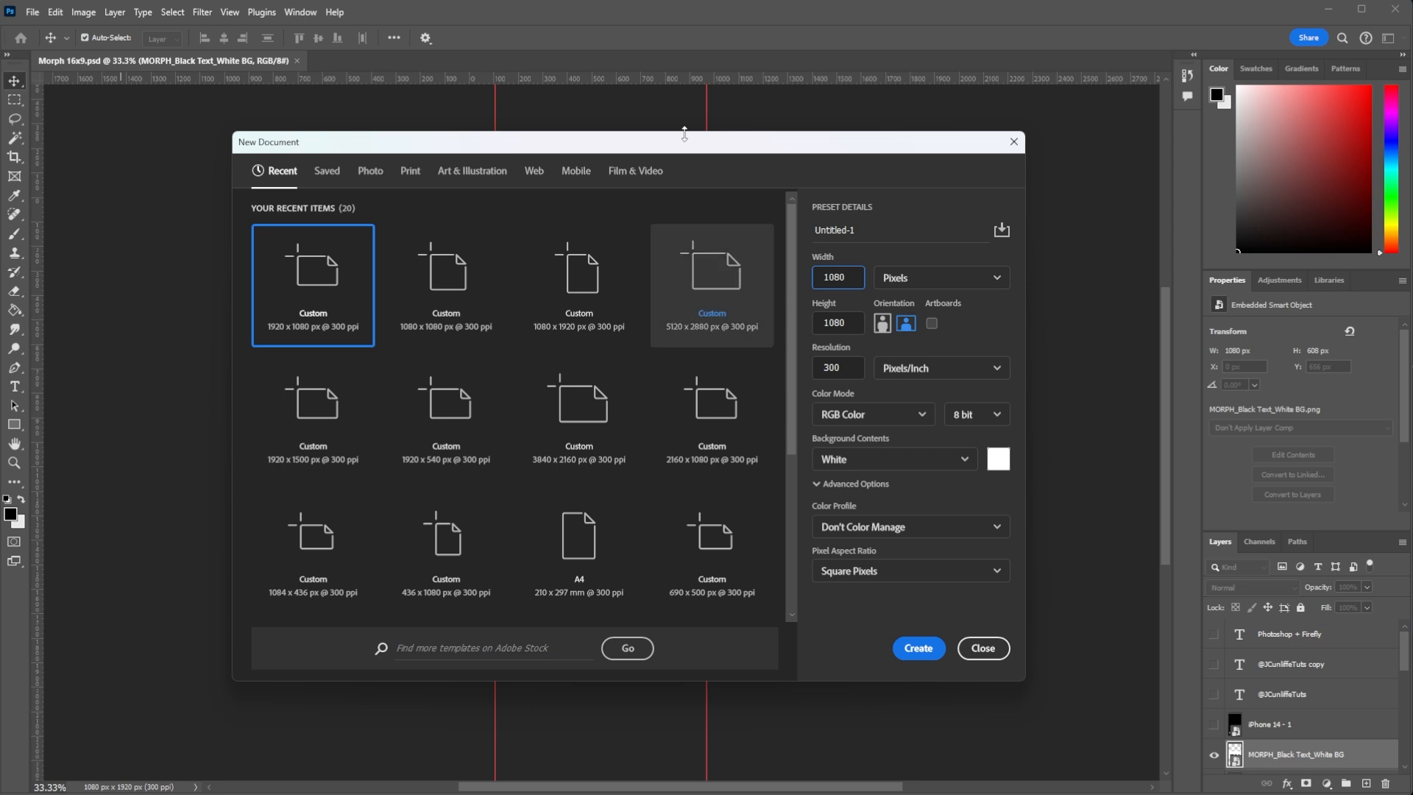
left_click(854, 324)
type("1920")
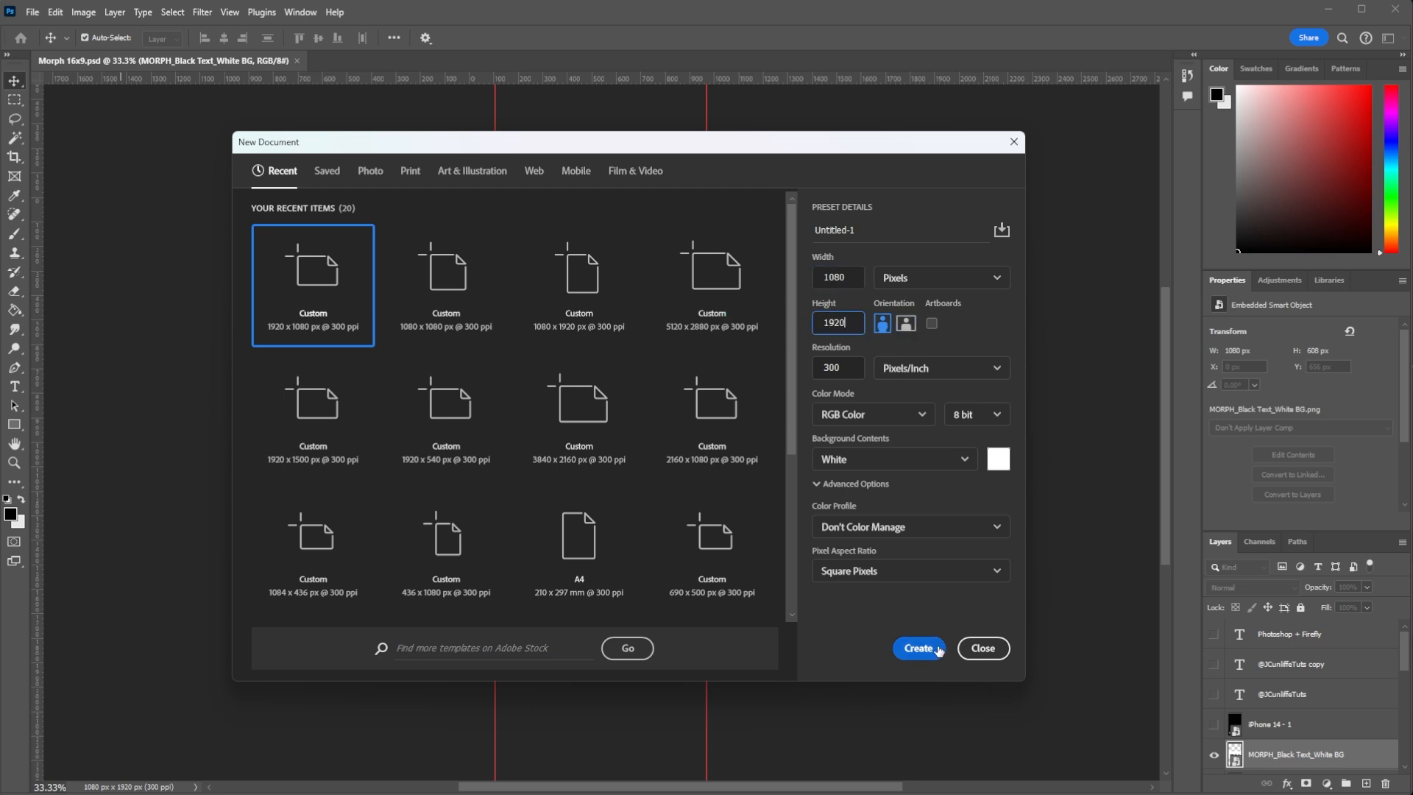
left_click(919, 648)
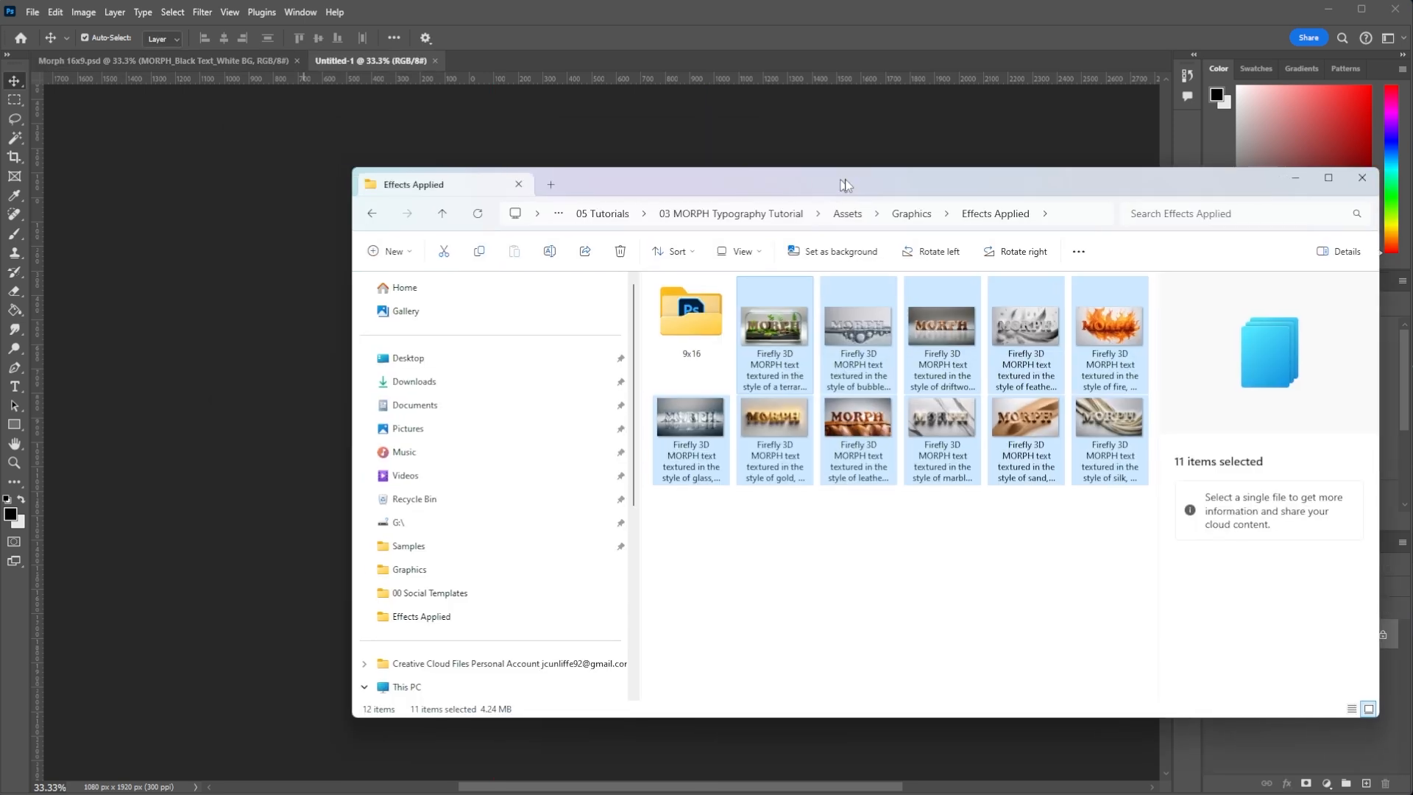
Step: Place the eleven Firefly MORPH texture images from the Effects Applied folder into the new document
left_click_drag(844, 190, 888, 192)
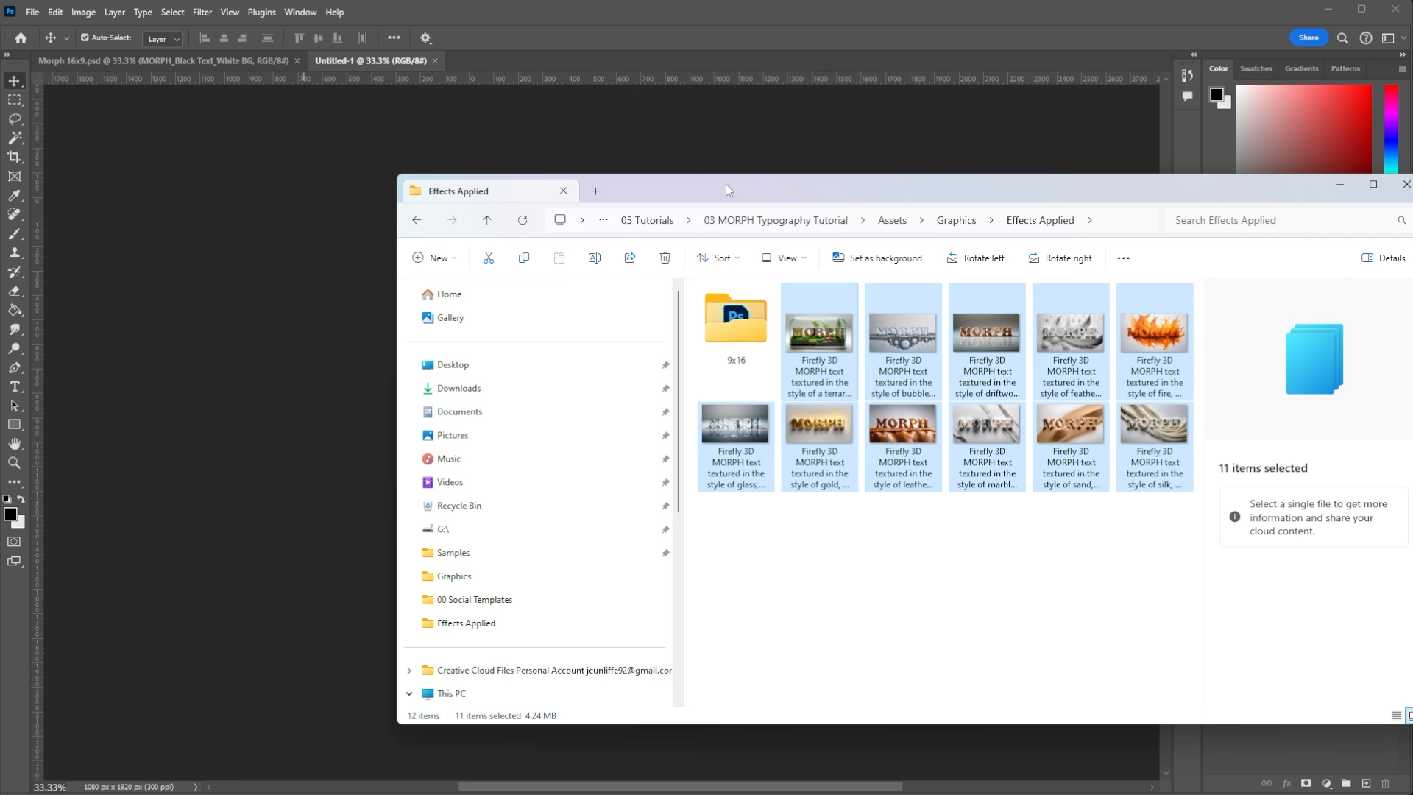
left_click_drag(847, 333, 304, 391)
key("Return")
key("Return")
key("Return")
key("Return")
key("Return")
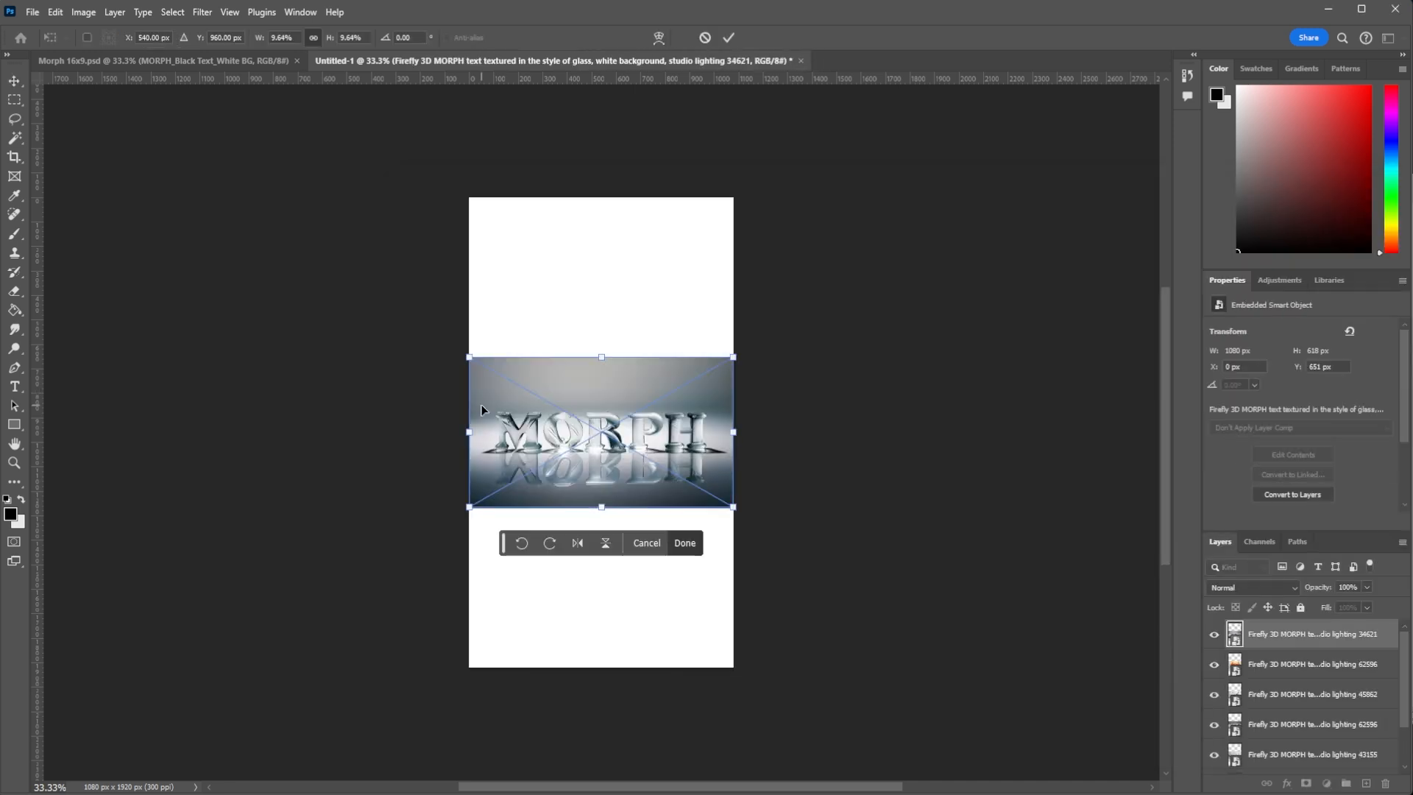
key("Return")
key("Return")
key("Return")
key("Return")
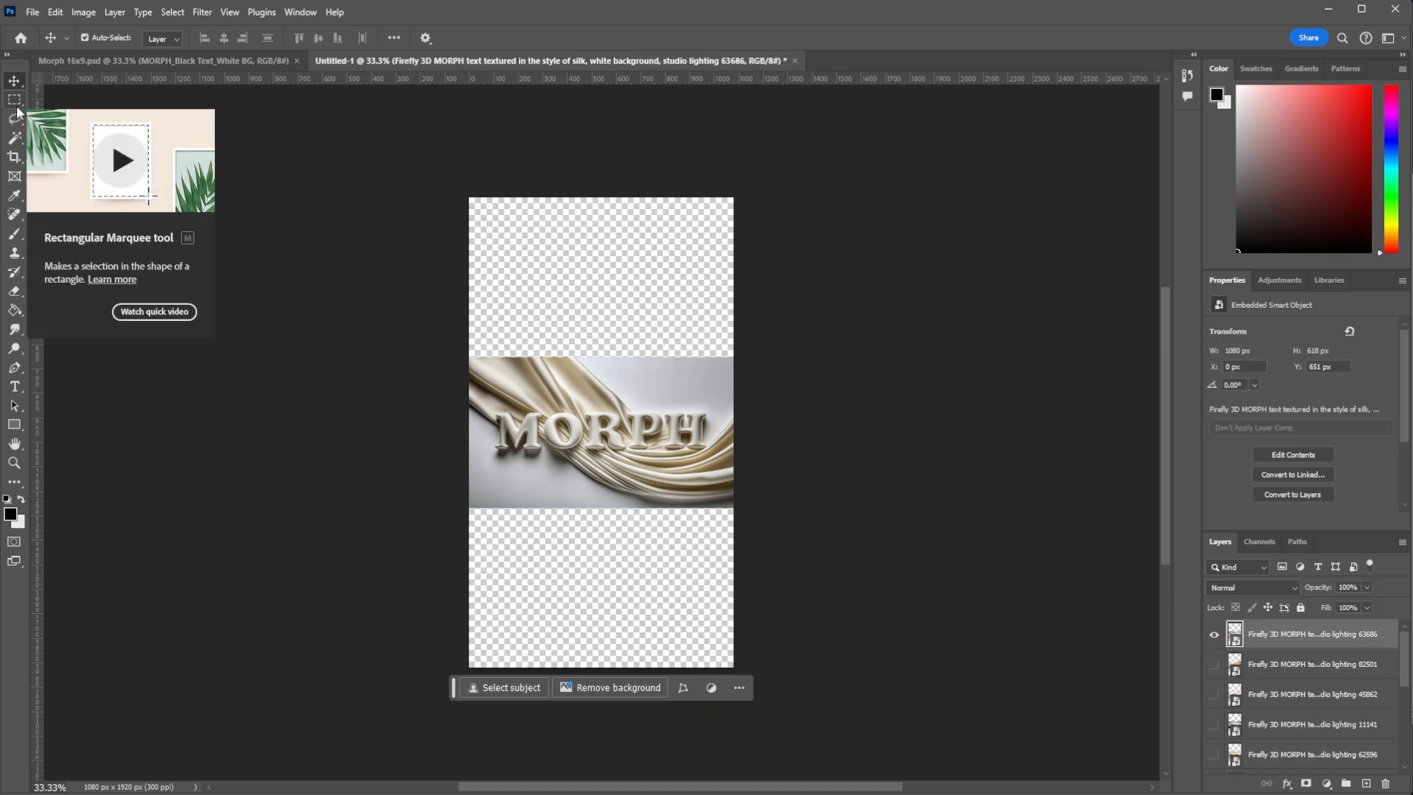
Step: Draw a rectangular marquee selection of about 1080 by 615 px around the silk MORPH image
left_click(17, 108)
scroll(626, 407, "up", 5)
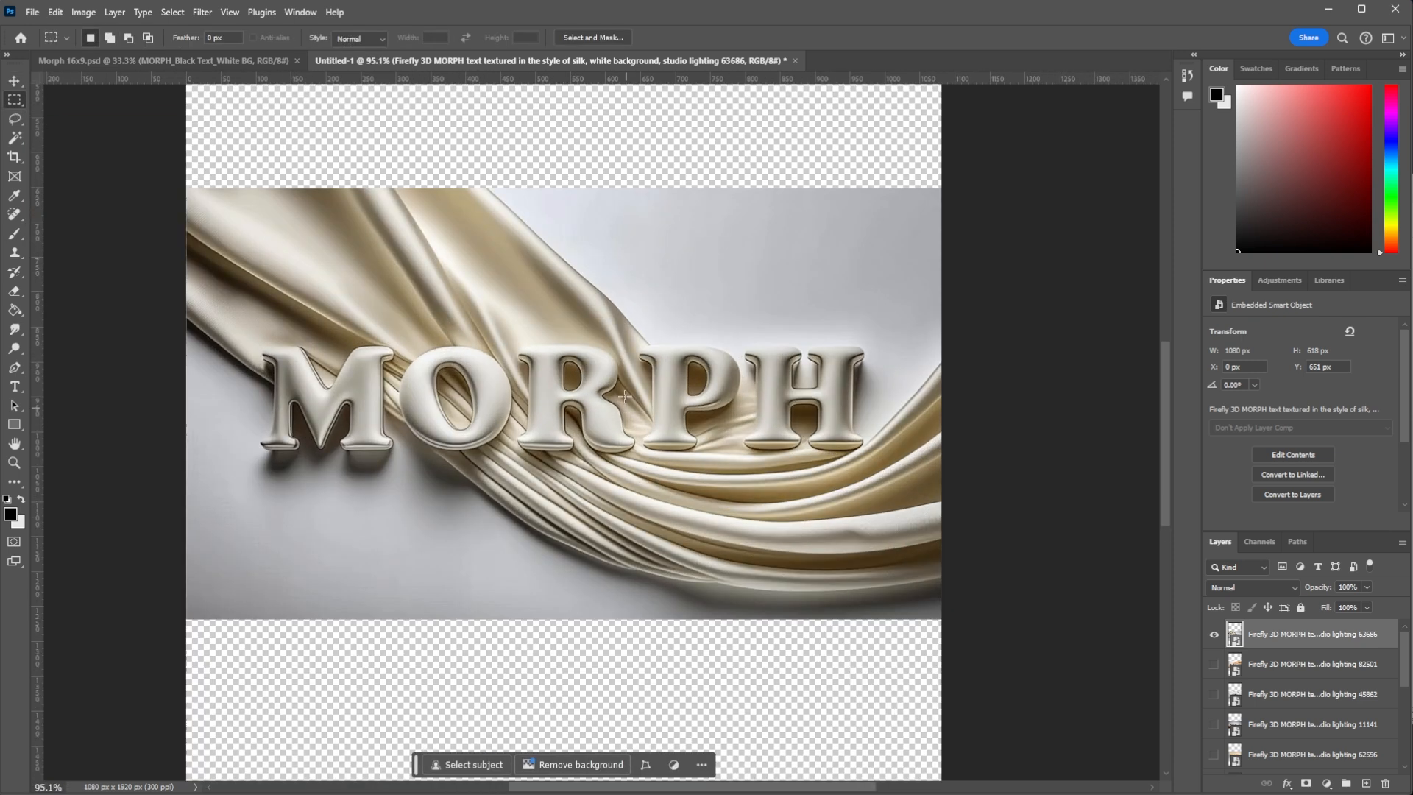
left_click_drag(180, 189, 990, 619)
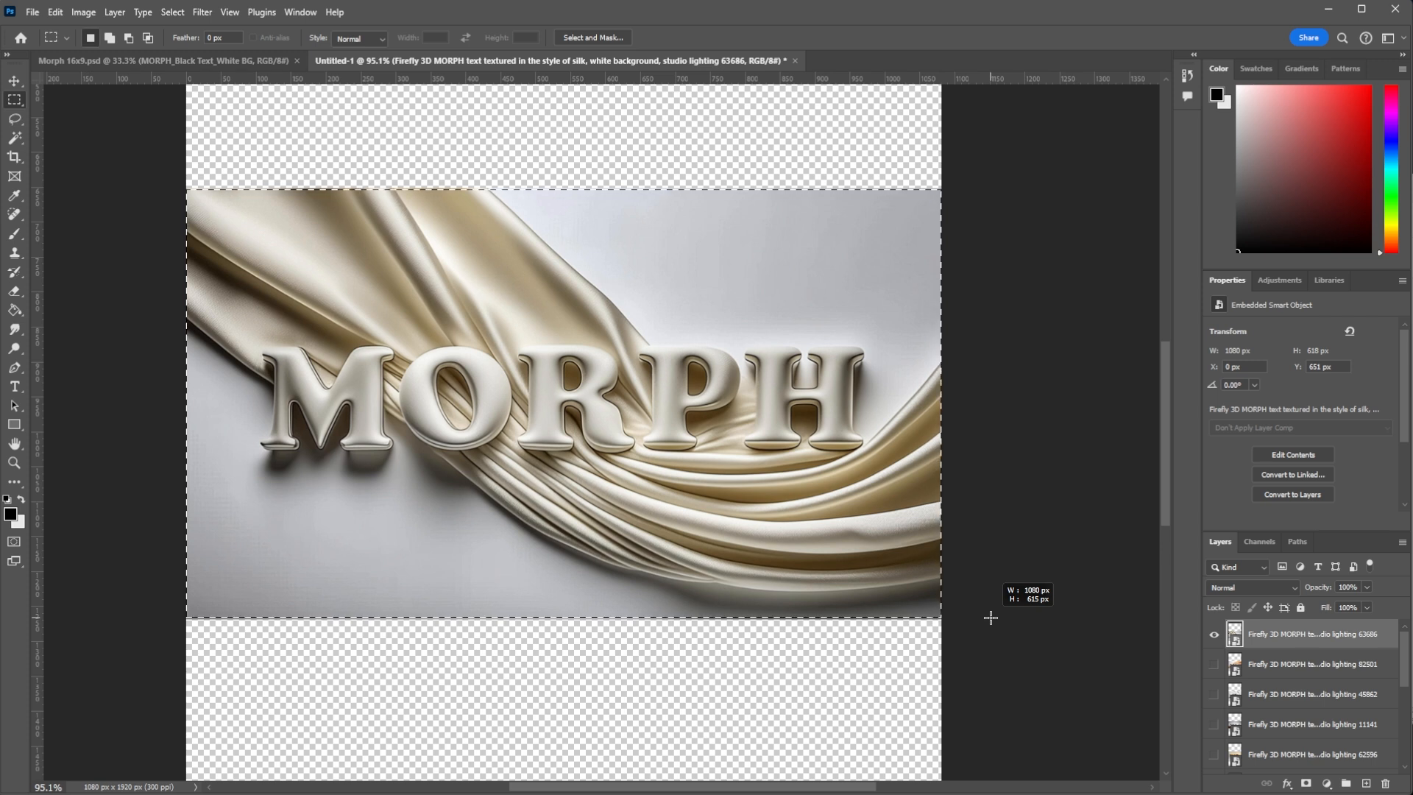
Step: Invert the selection, fill the empty areas above and below the silk image with Generative Fill without a prompt, and choose the third variation
left_click_drag(990, 617, 990, 616)
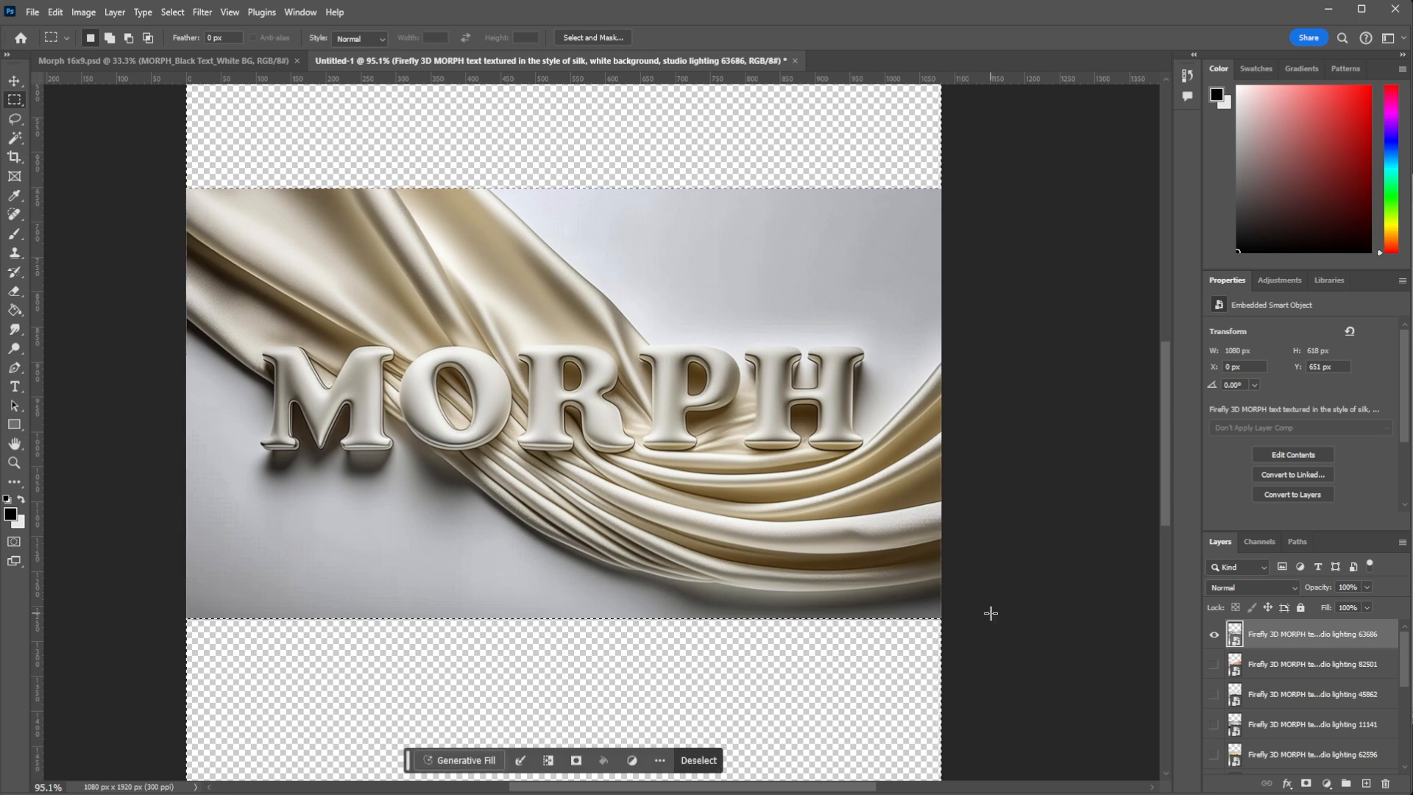
left_click(451, 763)
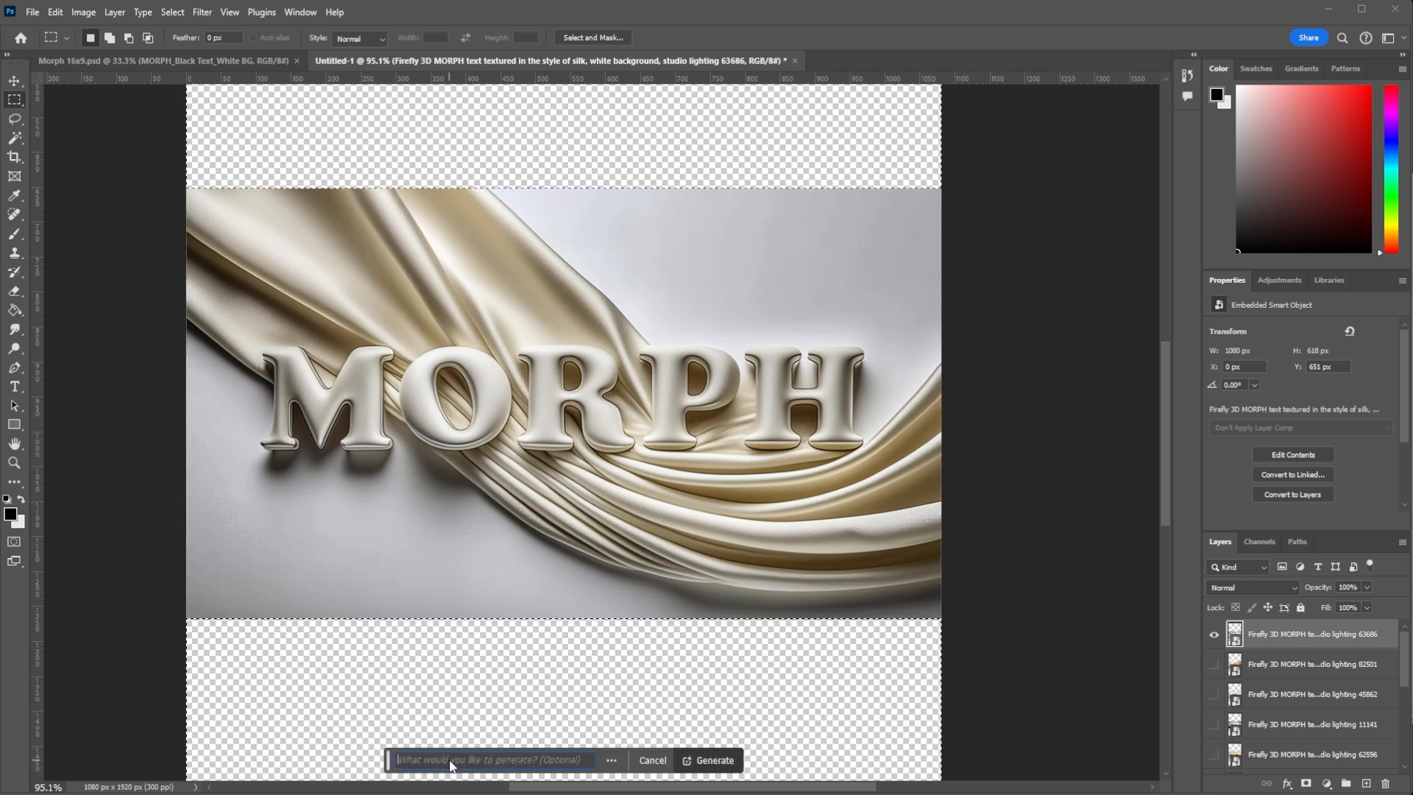
left_click(708, 760)
scroll(769, 698, "down", 8)
scroll(784, 685, "down", 3)
left_click(690, 110)
left_click(691, 110)
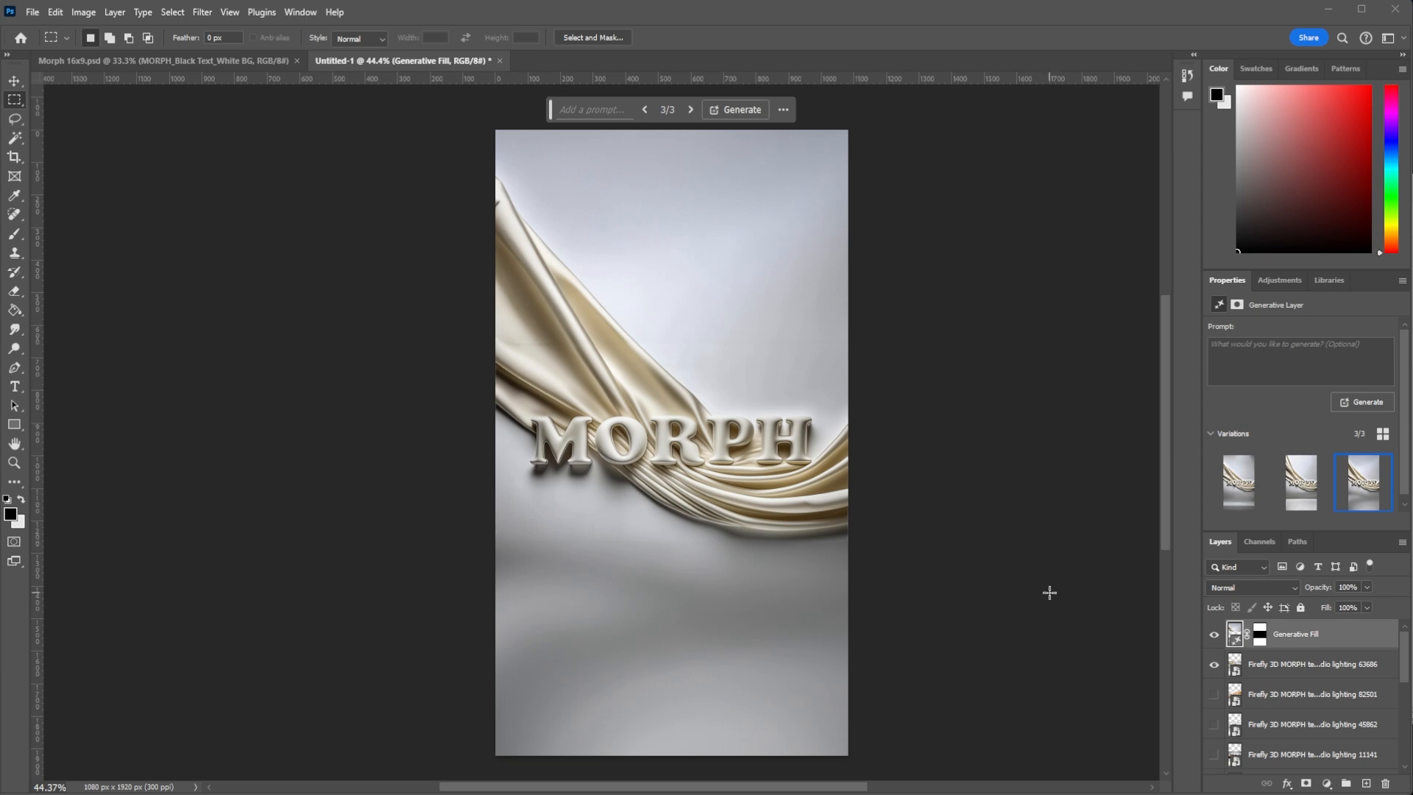
Step: Lasso the dark blemish on the silk at the canvas's upper-left edge and replace it using Generative Fill
left_click(14, 118)
scroll(500, 215, "up", 2)
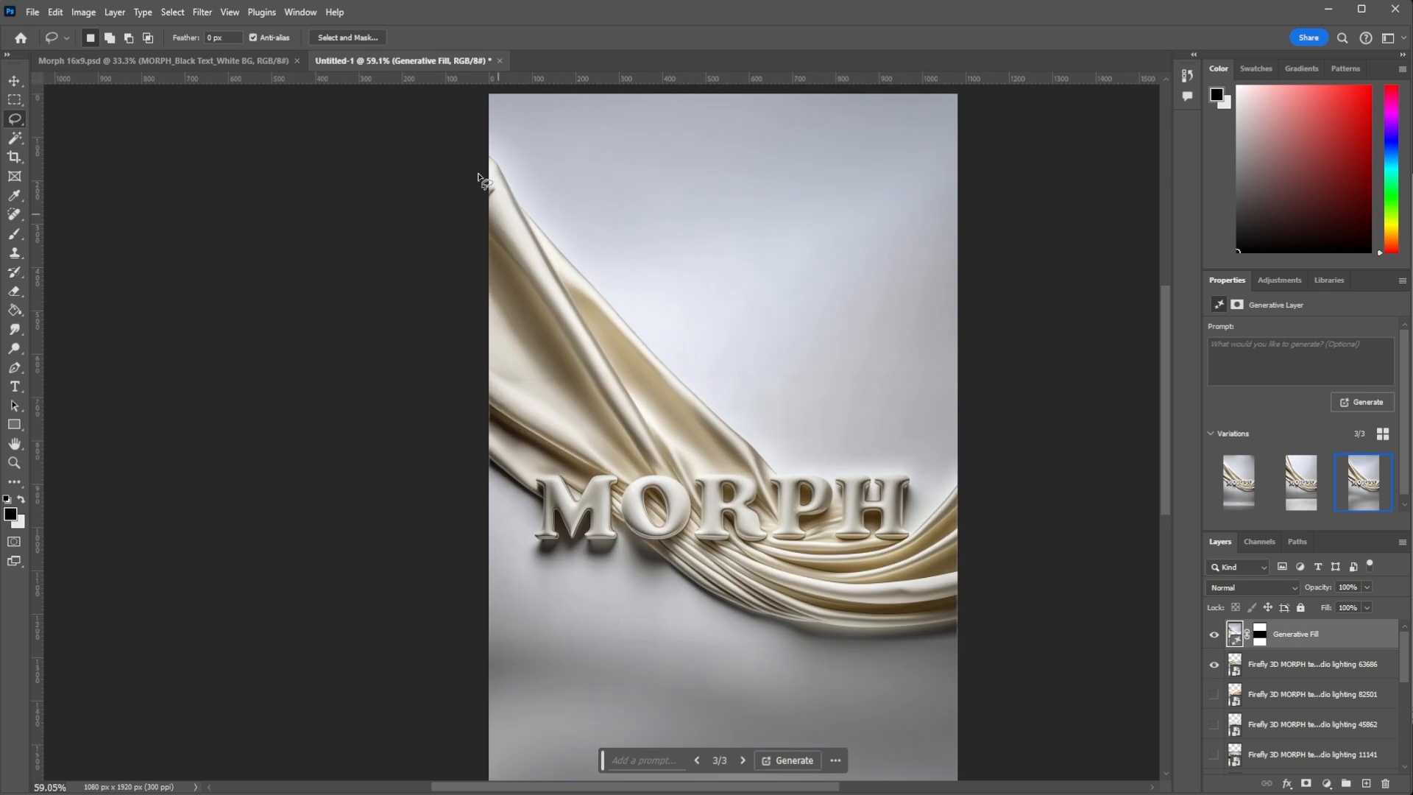
scroll(497, 213, "up", 4)
mouse_move(487, 169)
left_mouse_down()
mouse_move(448, 163)
mouse_move(444, 207)
mouse_move(502, 192)
left_mouse_up()
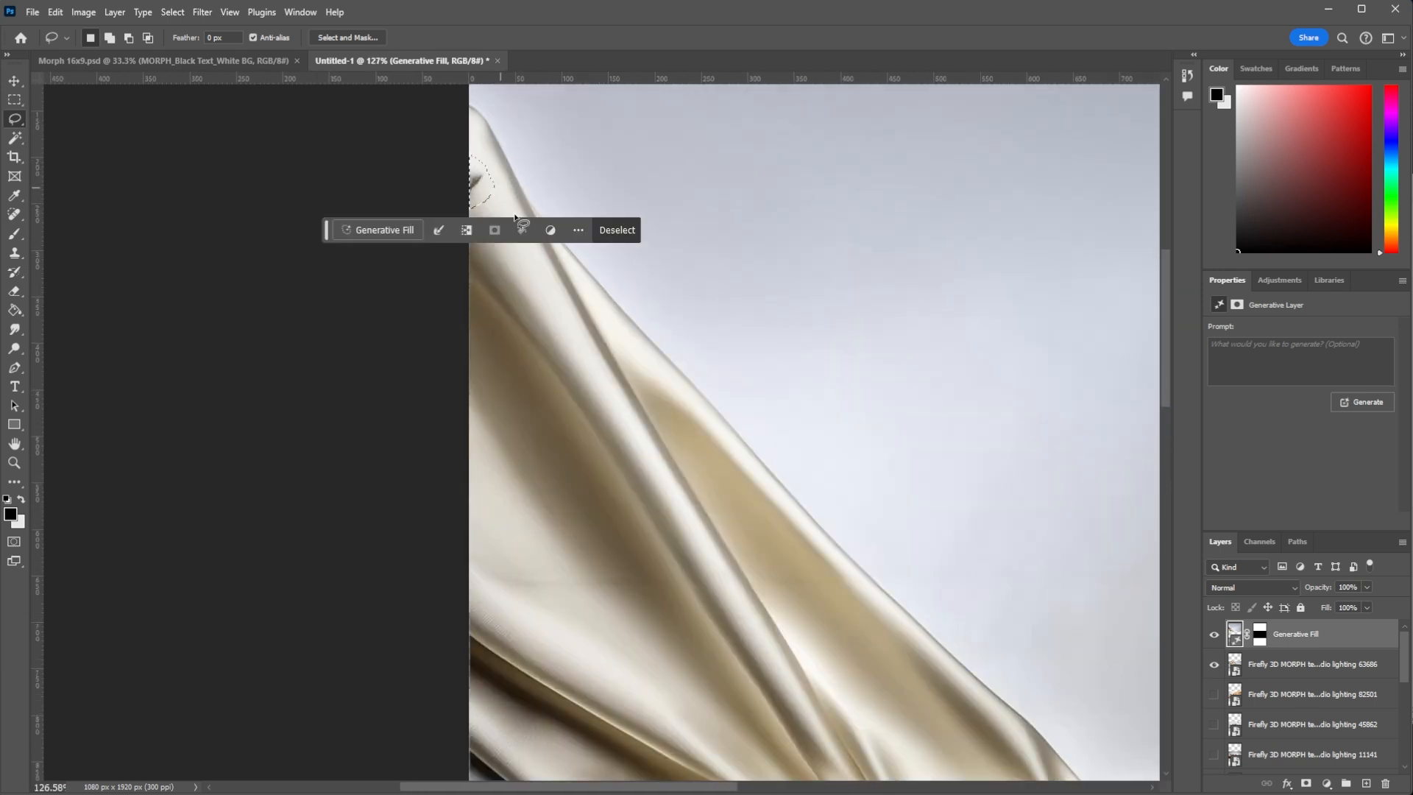
left_click(608, 241)
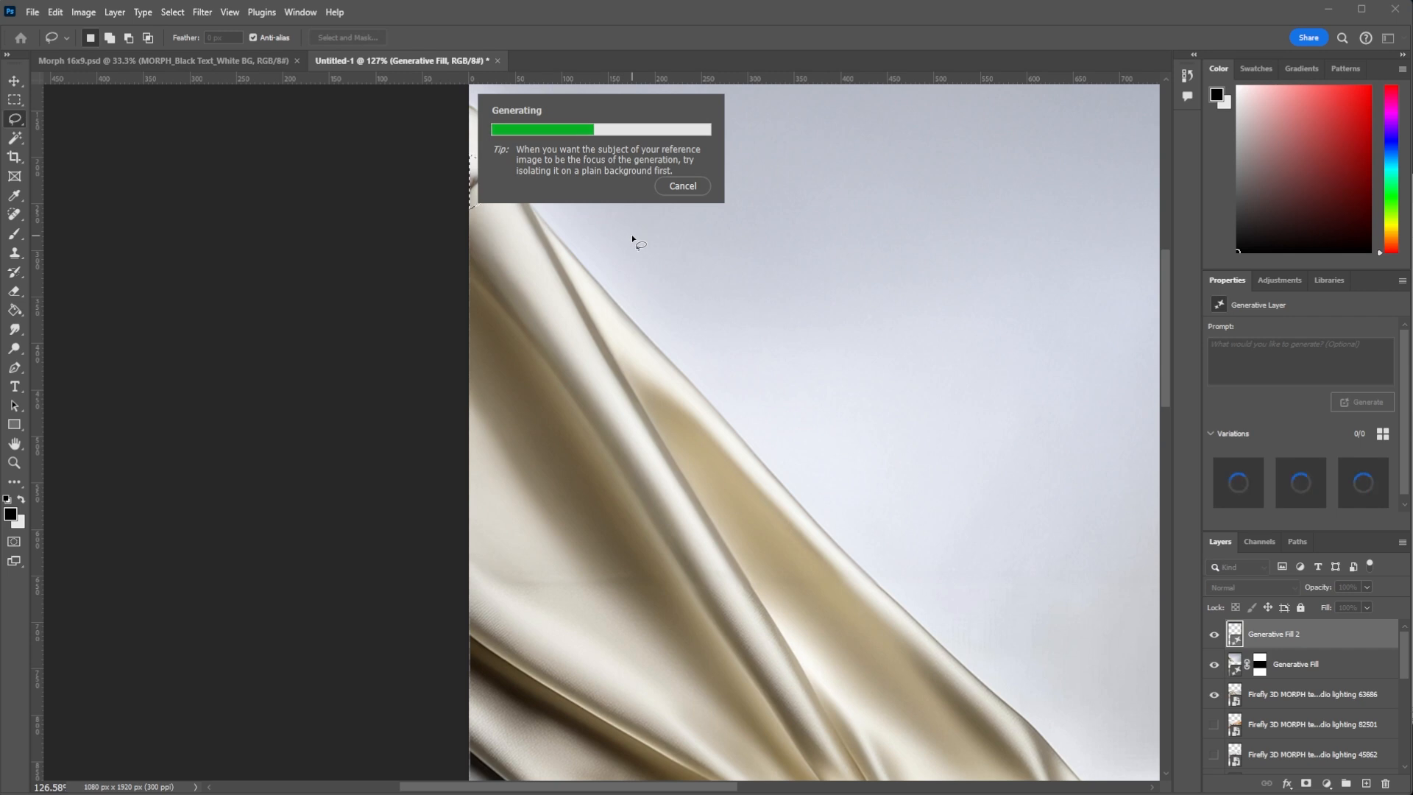
scroll(728, 310, "down", 6)
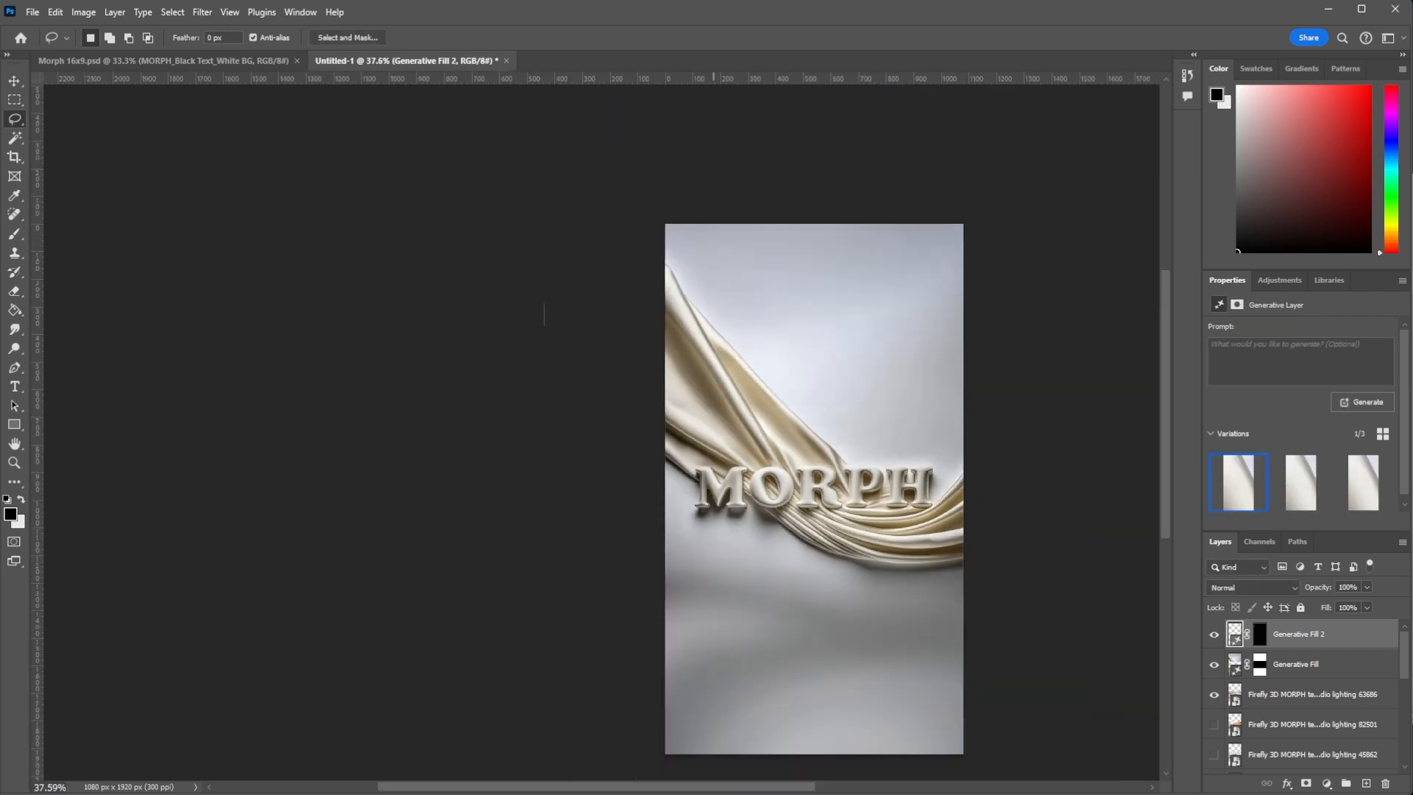
scroll(763, 662, "right", 3)
scroll(760, 673, "down", 2)
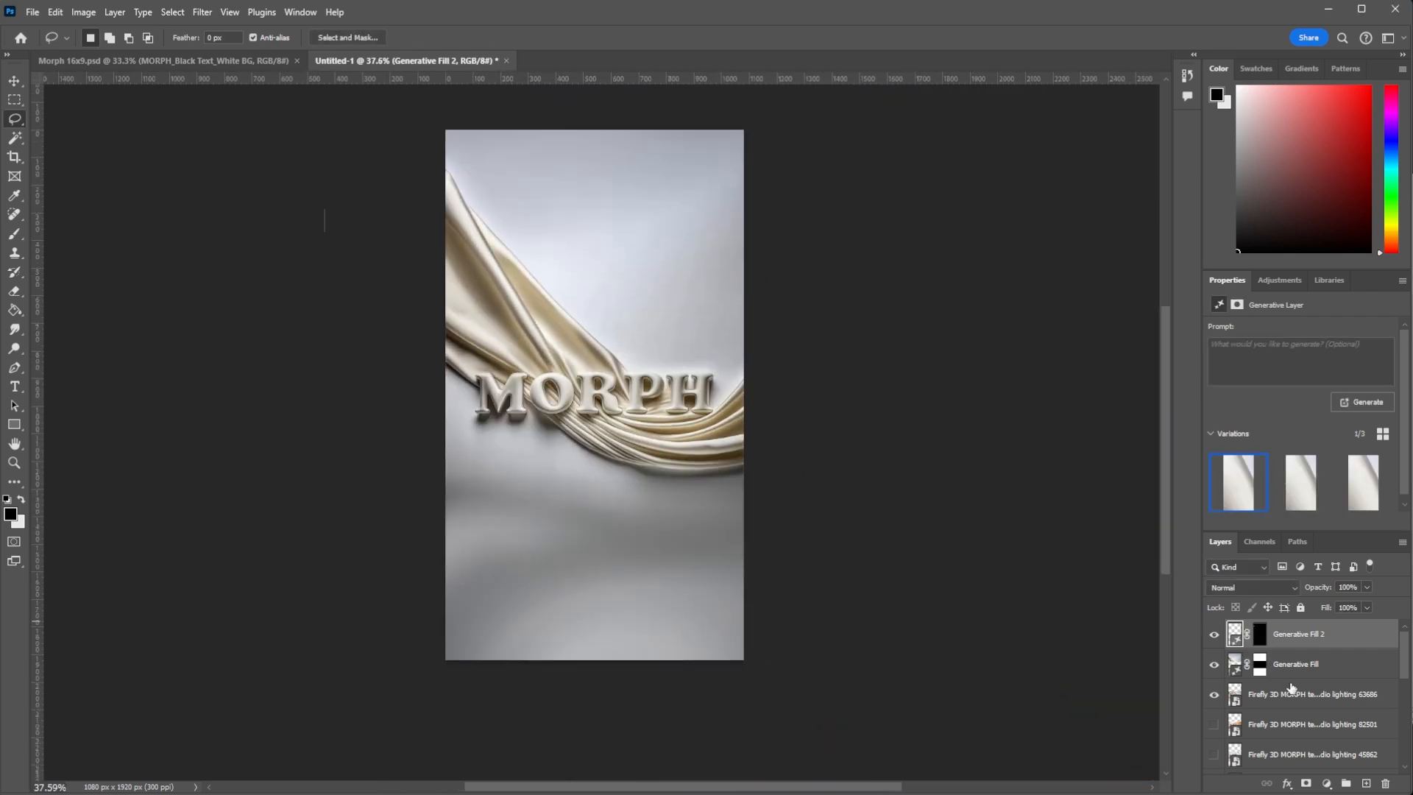
Step: Convert both Generative Fill layers and the silk image layer into one smart object and rename it Morph Silk
left_click(1305, 695, "shift")
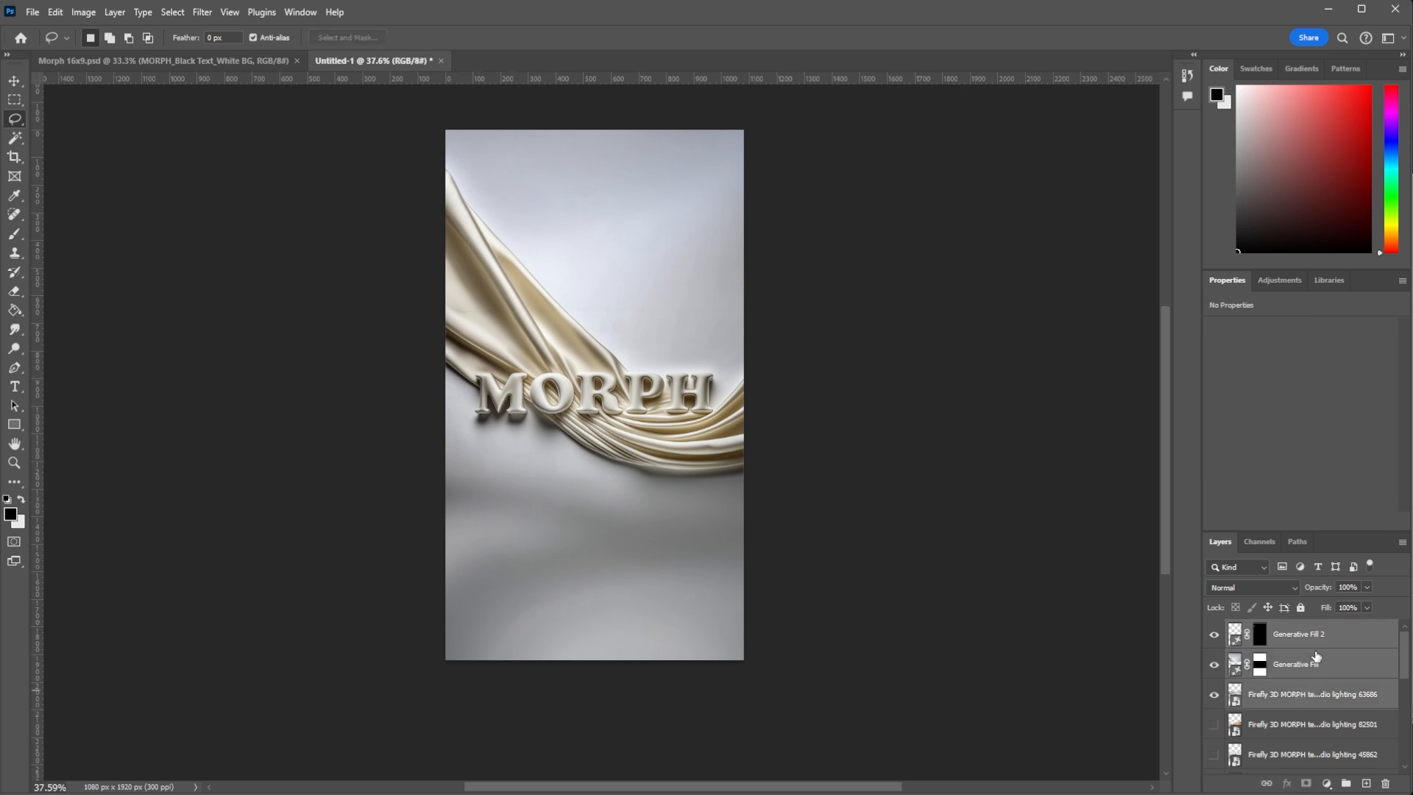
right_click(1328, 664)
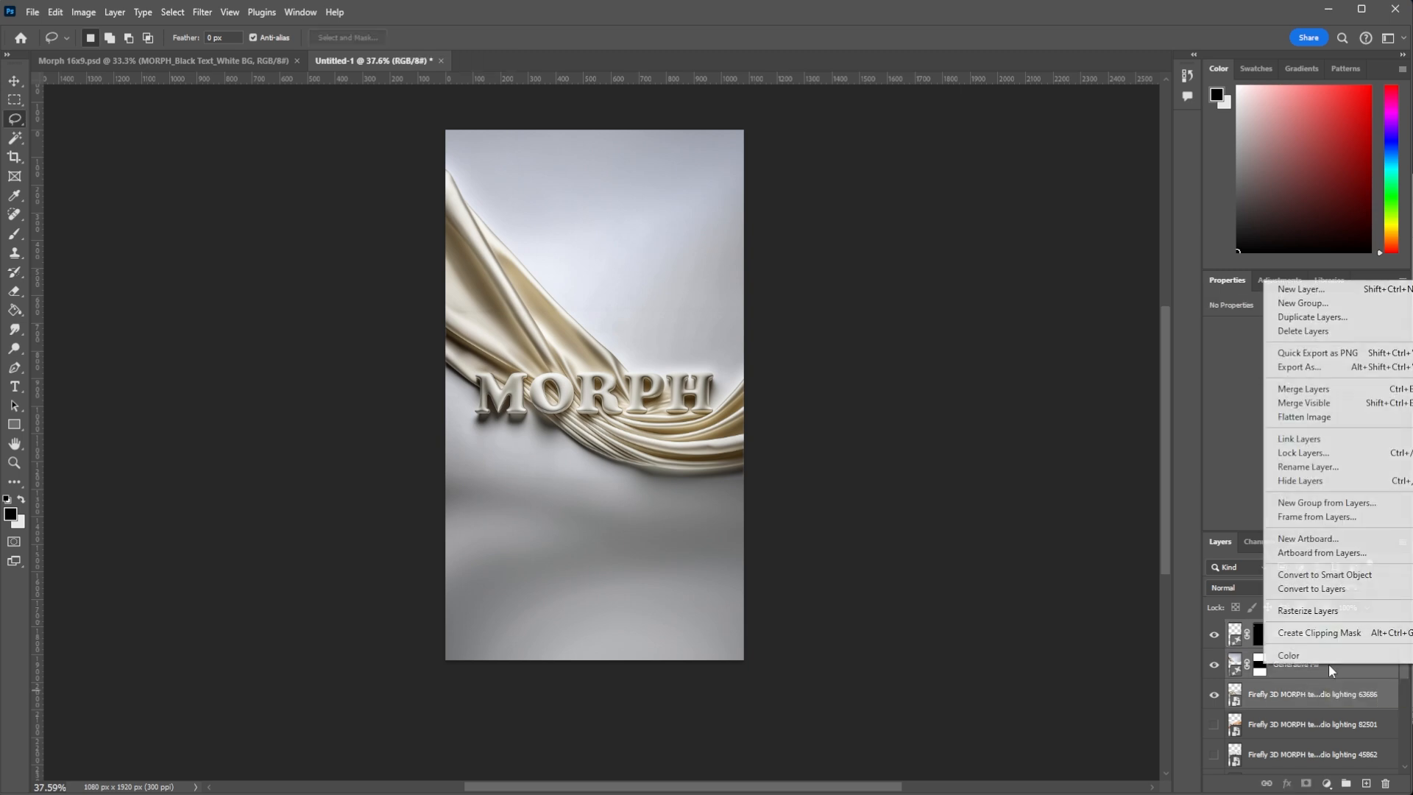
left_click(1314, 577)
double_click(1275, 635)
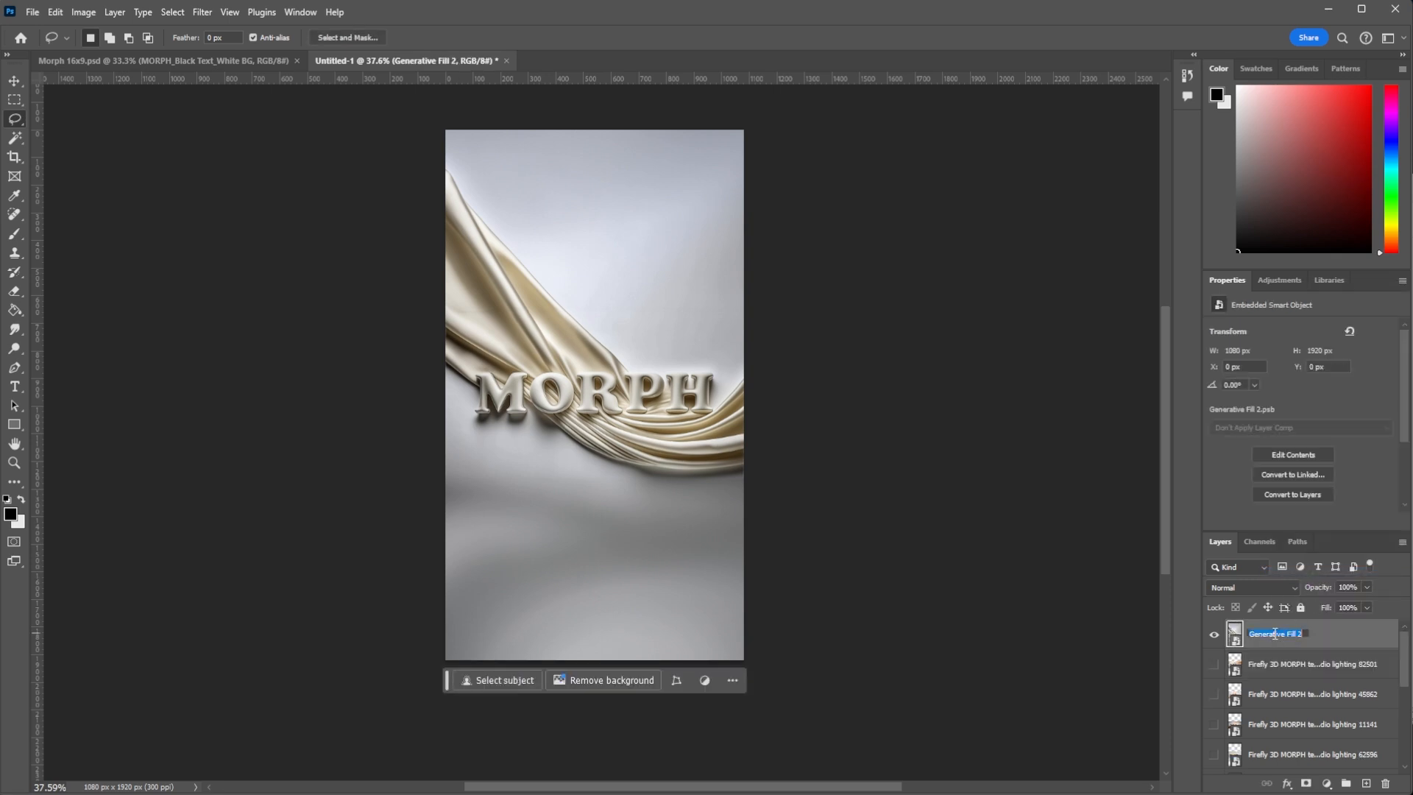
type("Morph Silk")
key("Return")
Step: In the Morph 16x9.psd document, hide the Sand, Silk, Marble and following texture layers one by one to review the vertical versions
key("ctrl+Tab")
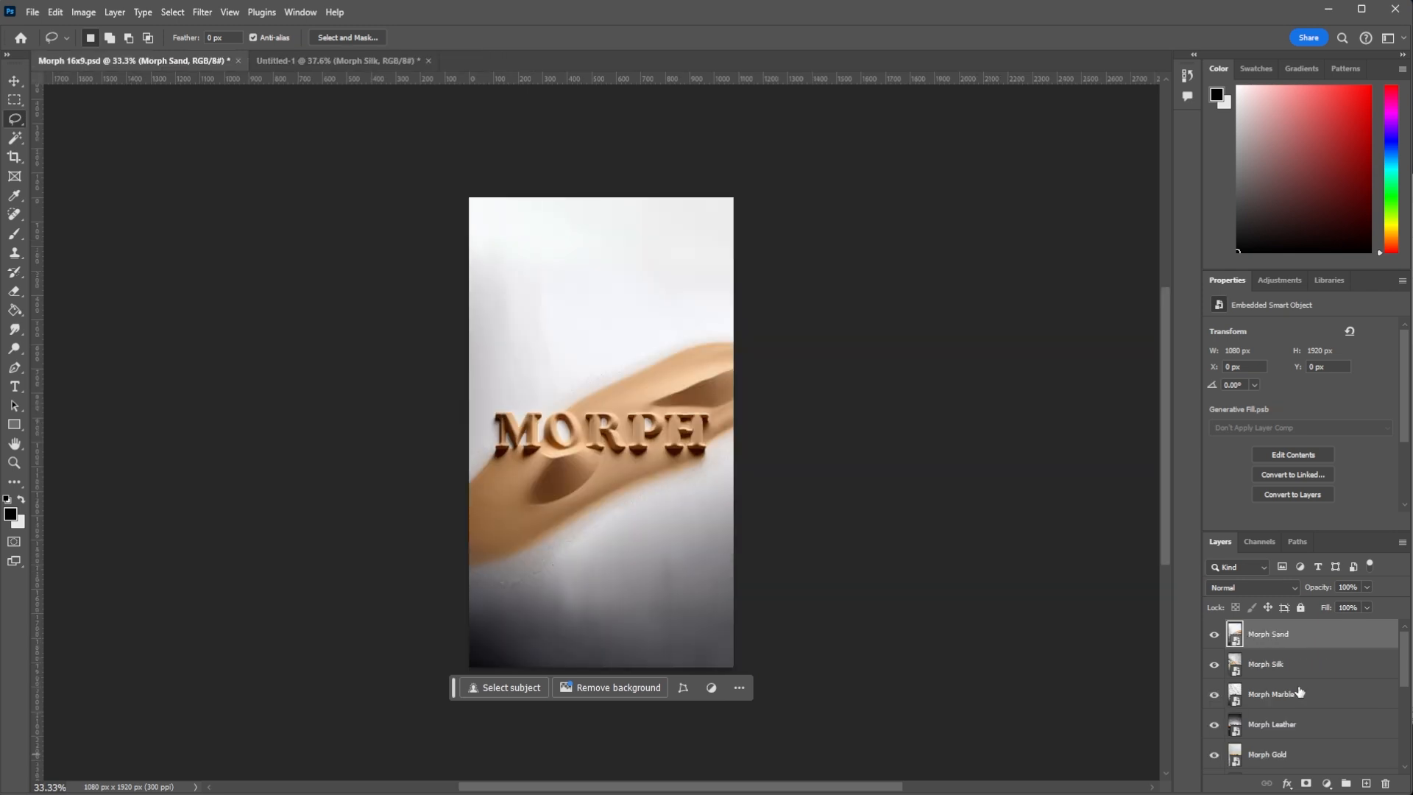
left_click(1215, 634)
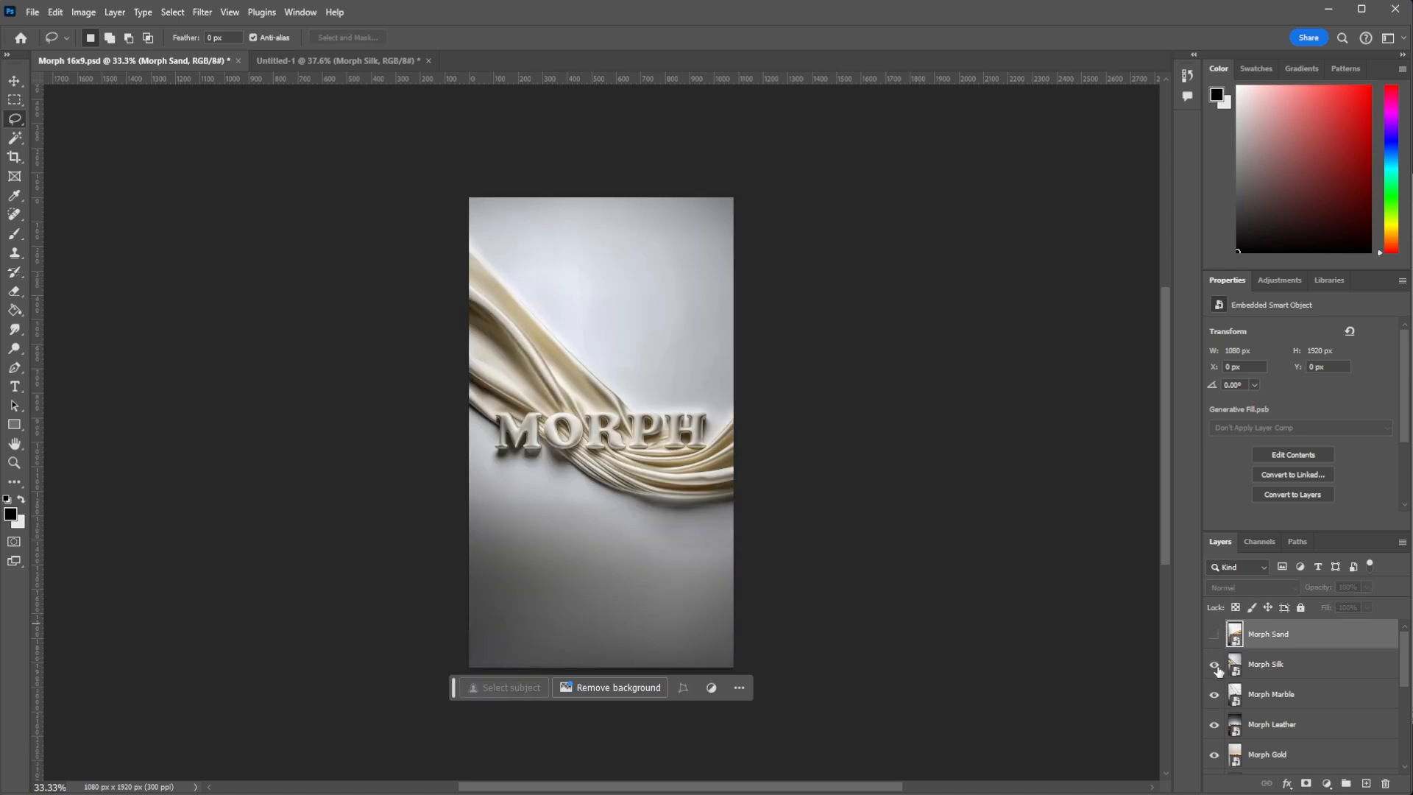
left_click(1214, 664)
left_click(1214, 694)
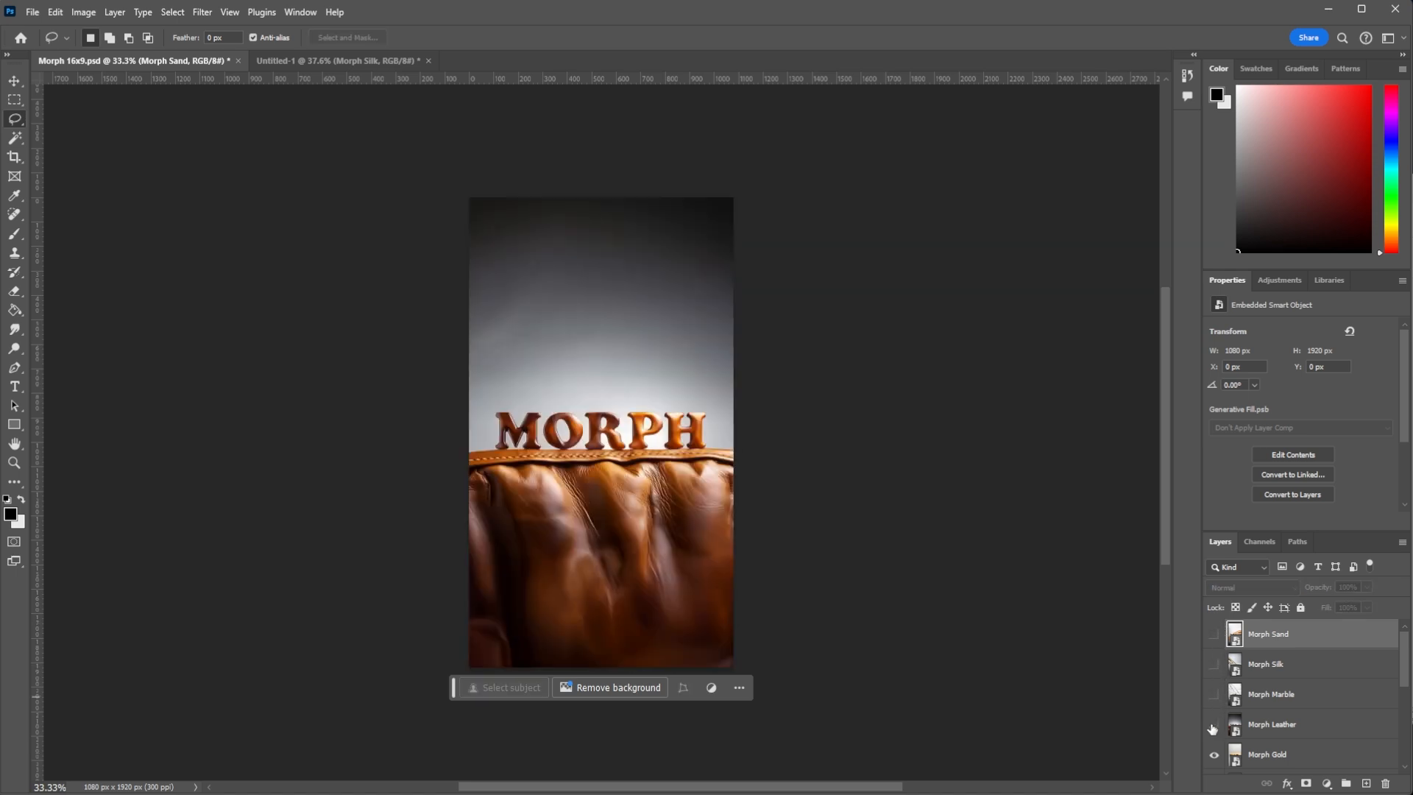
left_click(1214, 725)
scroll(1237, 704, "down", 1)
left_click(1214, 724)
Step: Select all texture layers from Morph Sand to Tera Morph and quick-export them as PNG files to the 9x16 folder
scroll(1330, 696, "down", 5)
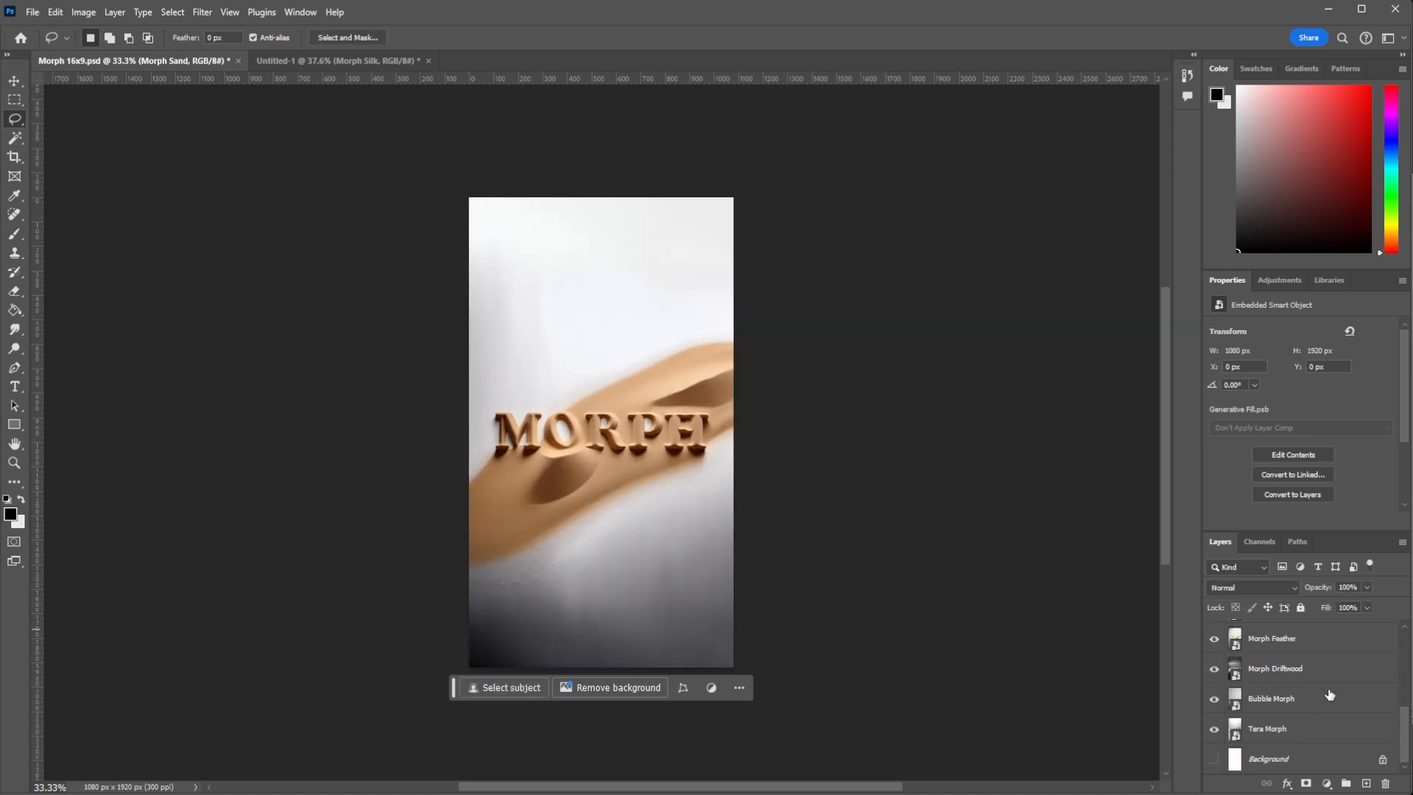
left_click(1322, 730, "shift")
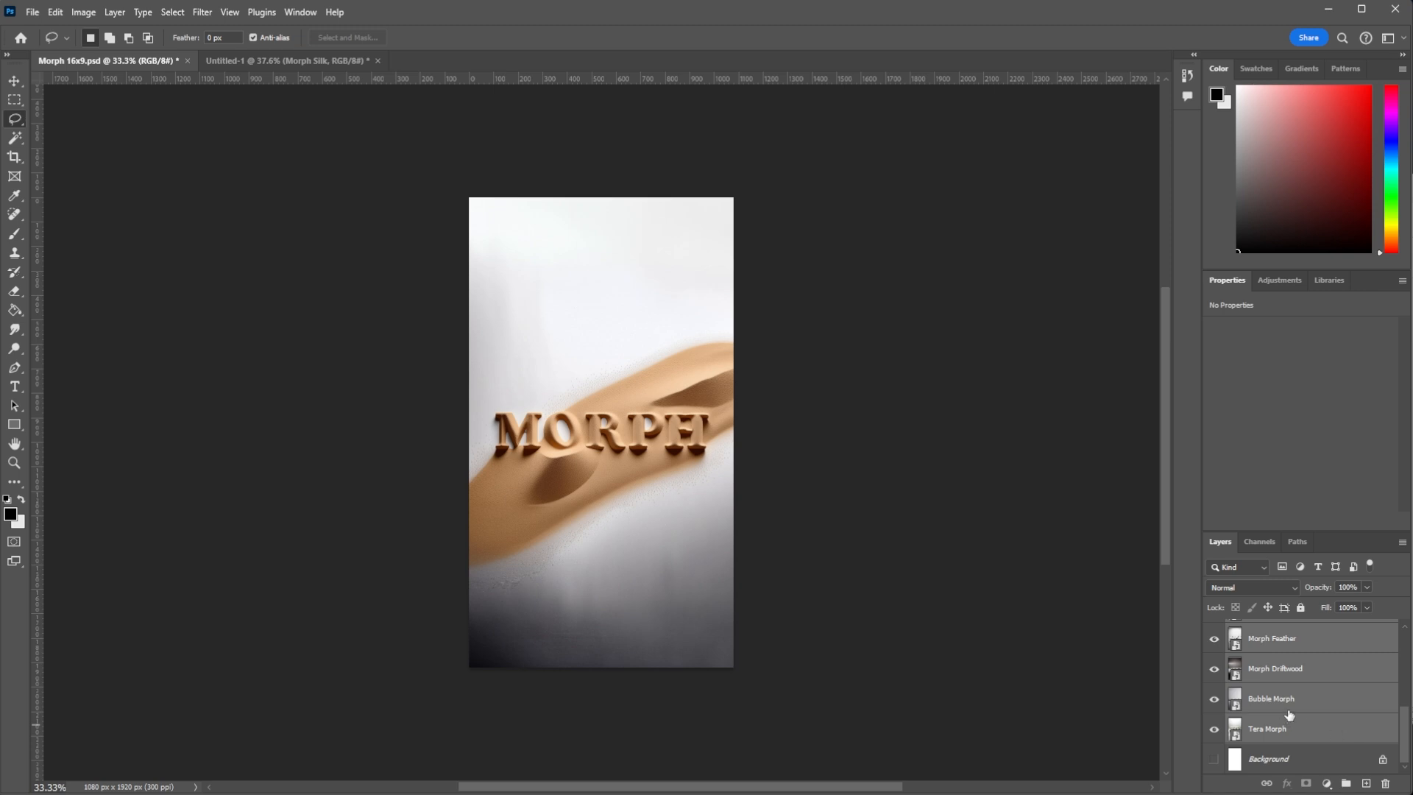
left_click(115, 11)
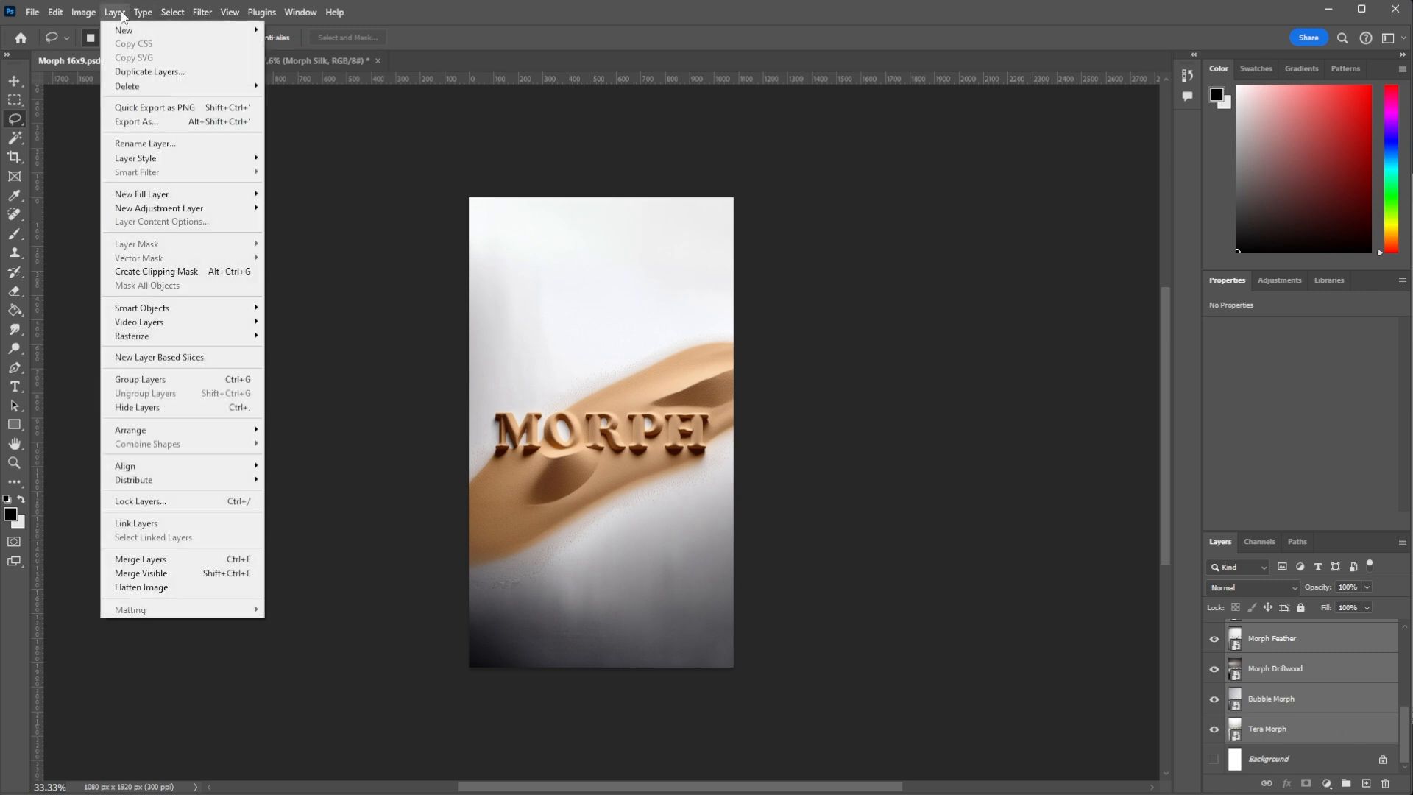
left_click(168, 108)
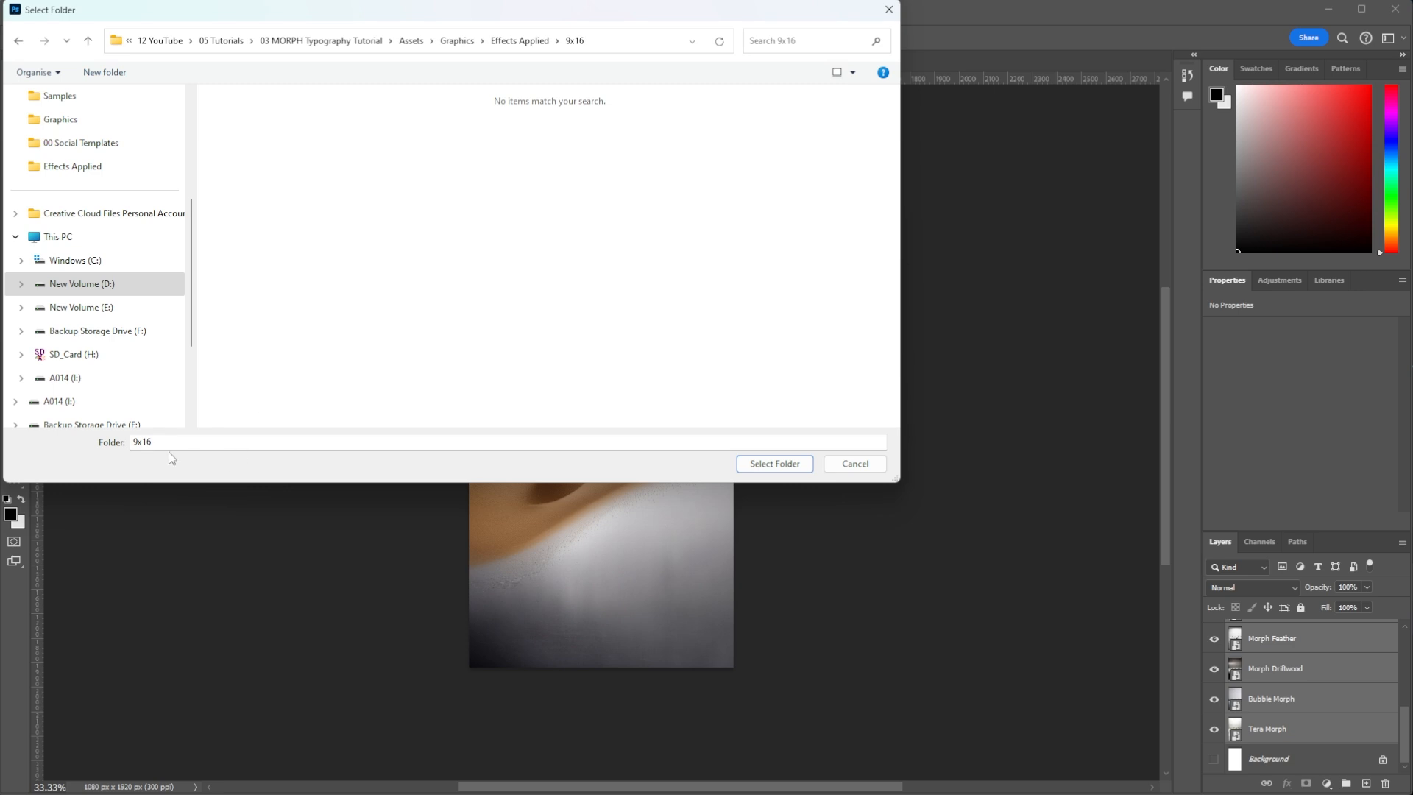
left_click(780, 471)
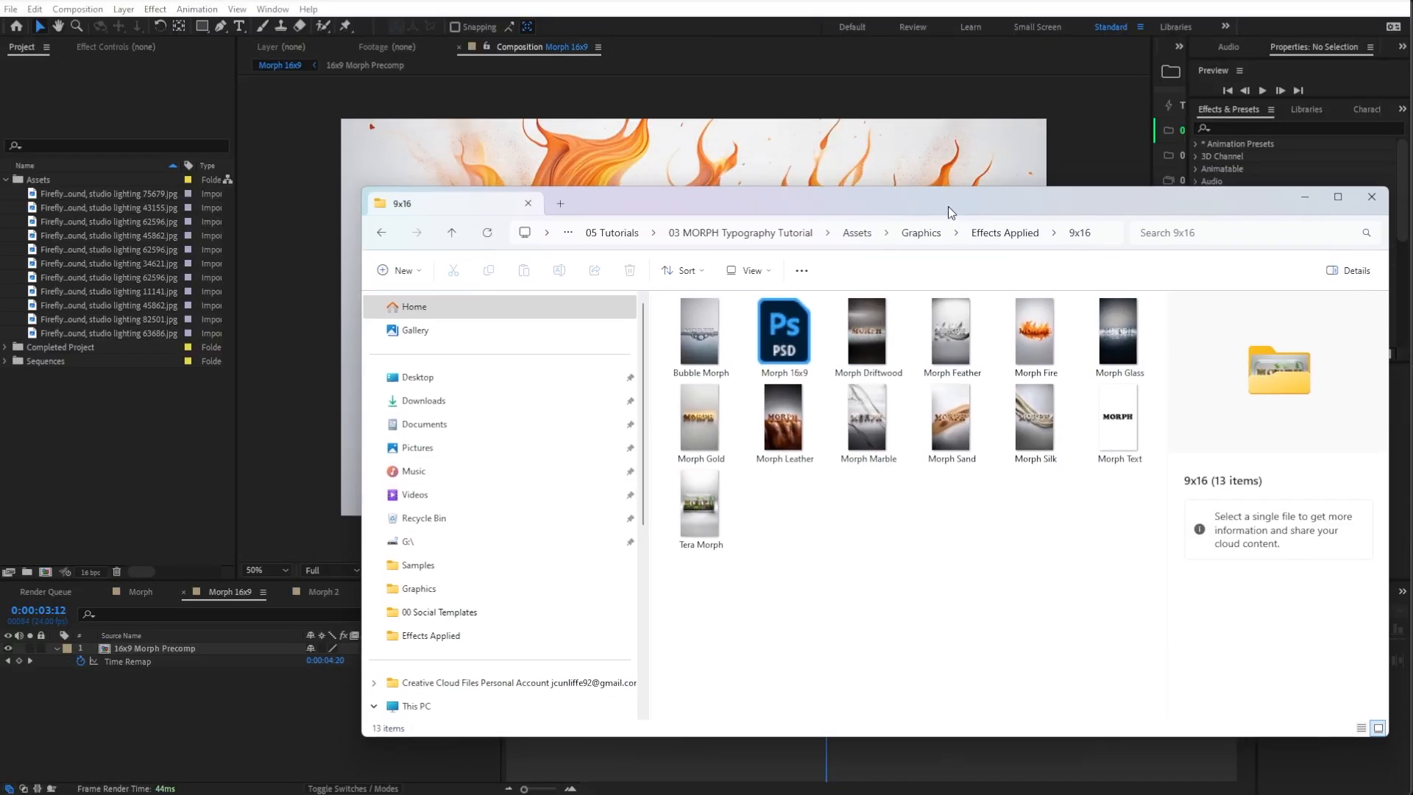
Step: Switch to After Effects and import the twelve PNG images from the 9x16 folder, leaving out the Morph 16x9 PSD
left_click_drag(948, 206, 948, 210)
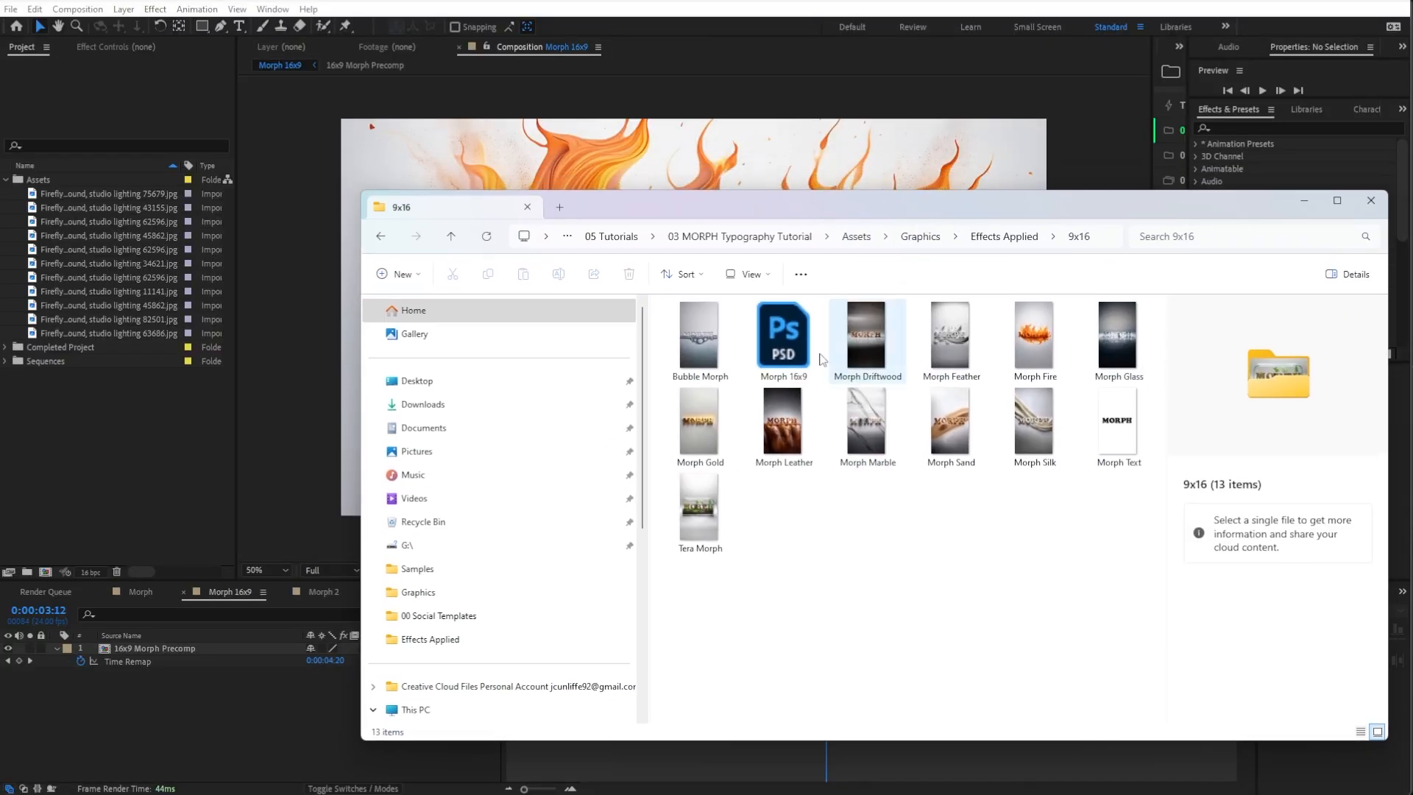
left_click(686, 344)
left_click(693, 520, "shift")
left_click(791, 333, "ctrl")
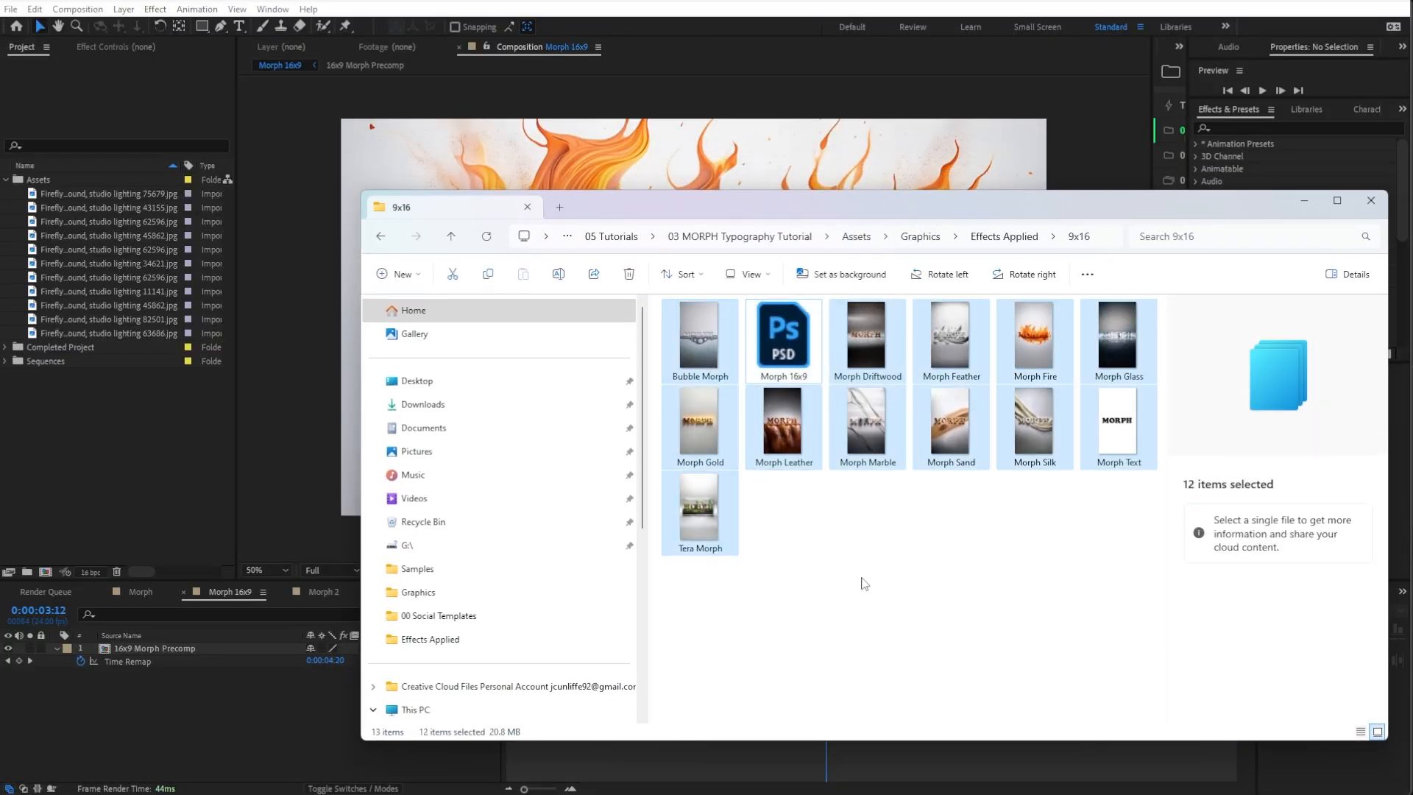
left_click_drag(863, 368, 130, 474)
Step: Create a folder named 16x9 inside Assets and move the horizontal Firefly images into it
left_click(26, 571)
type("1")
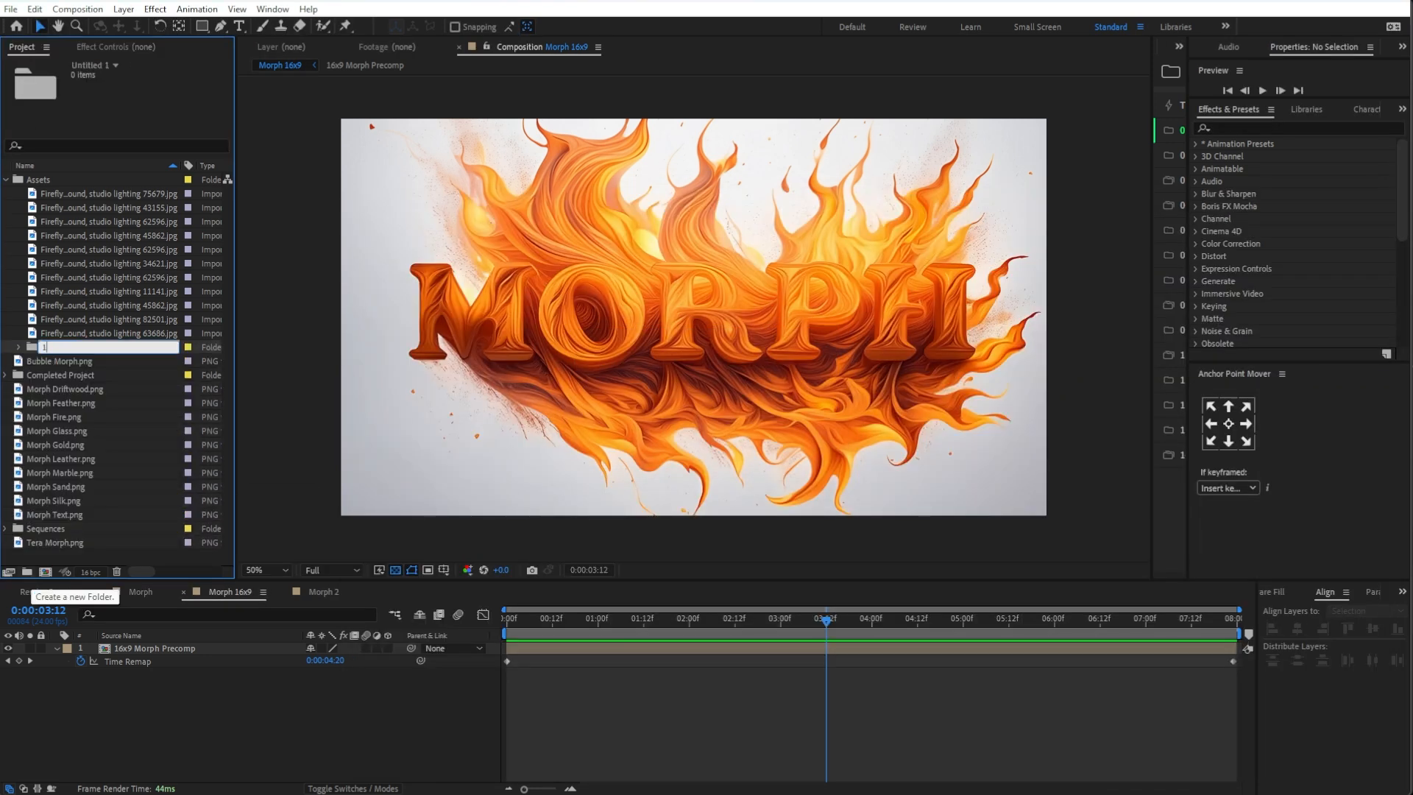
type("6x9")
key("Return")
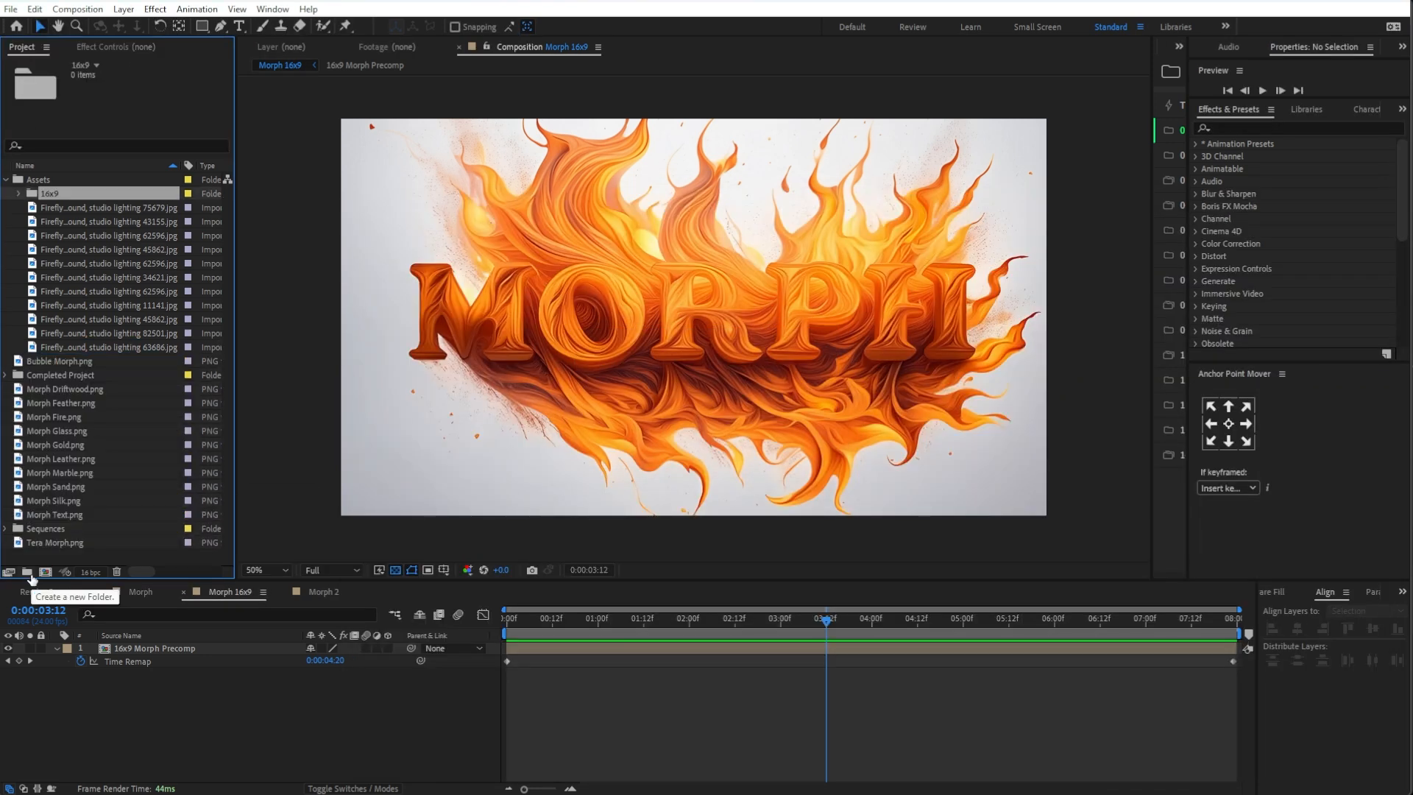
Step: Create a 9x16 folder in Assets for the vertical PNG images and delete Morph Text.png from it
left_click(28, 573)
type("9x16")
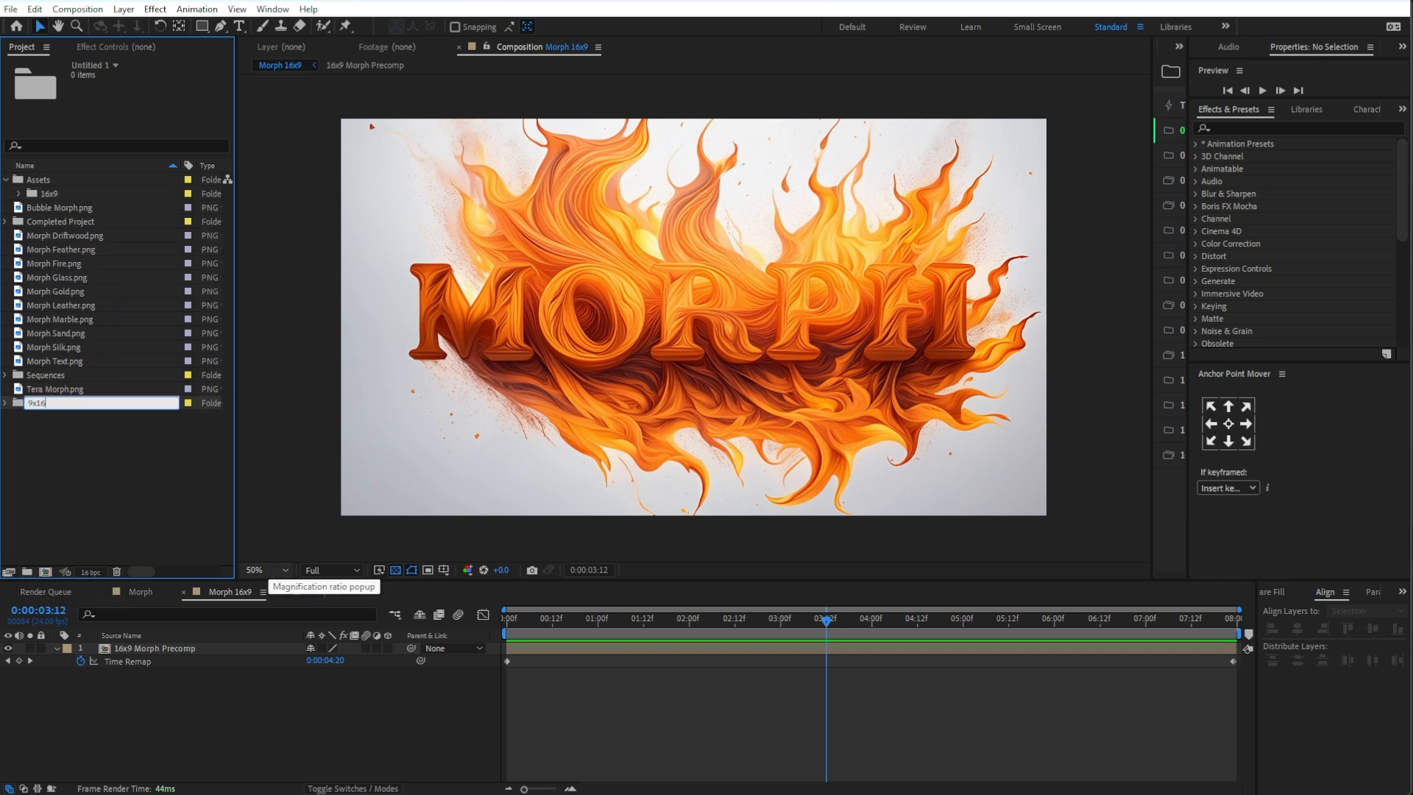
key("Return")
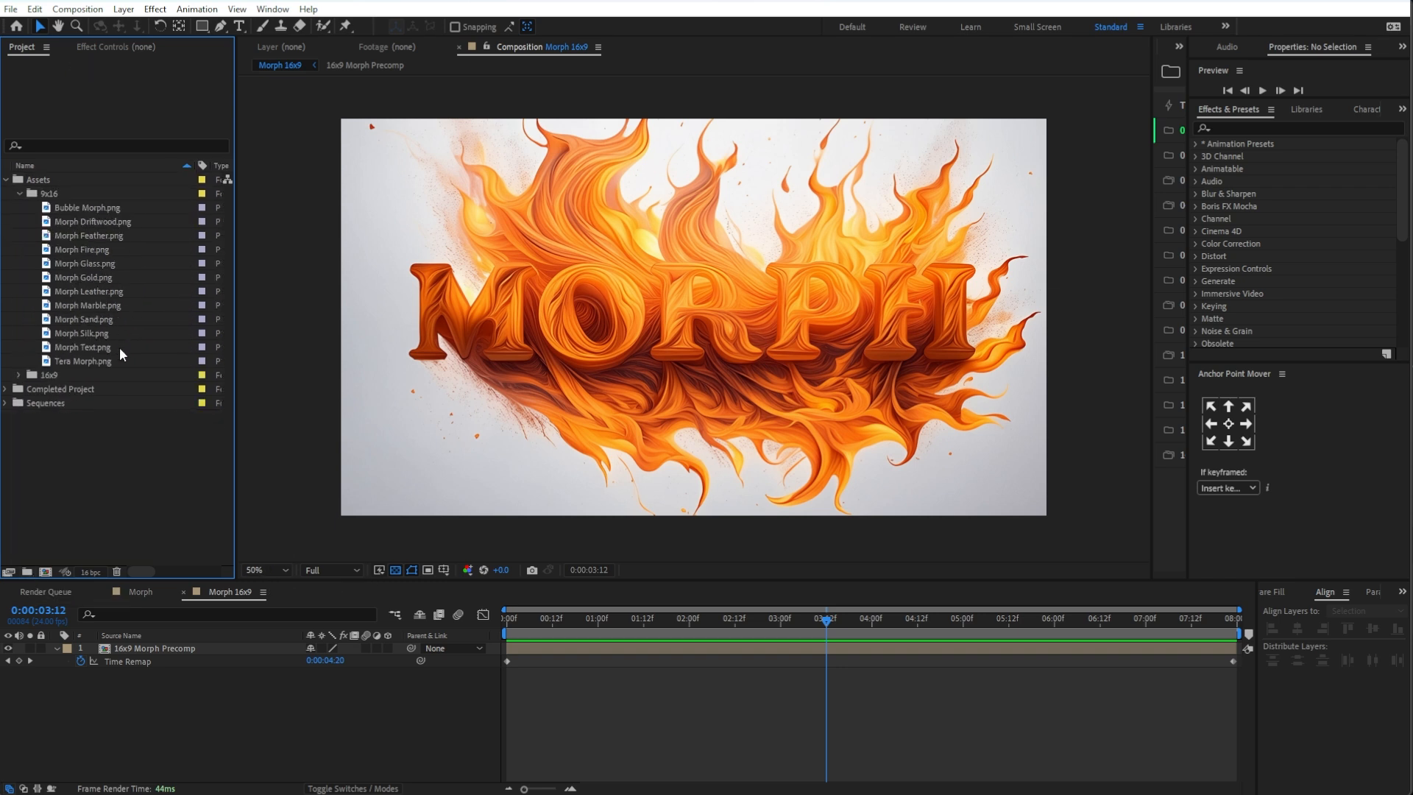
left_click(119, 348)
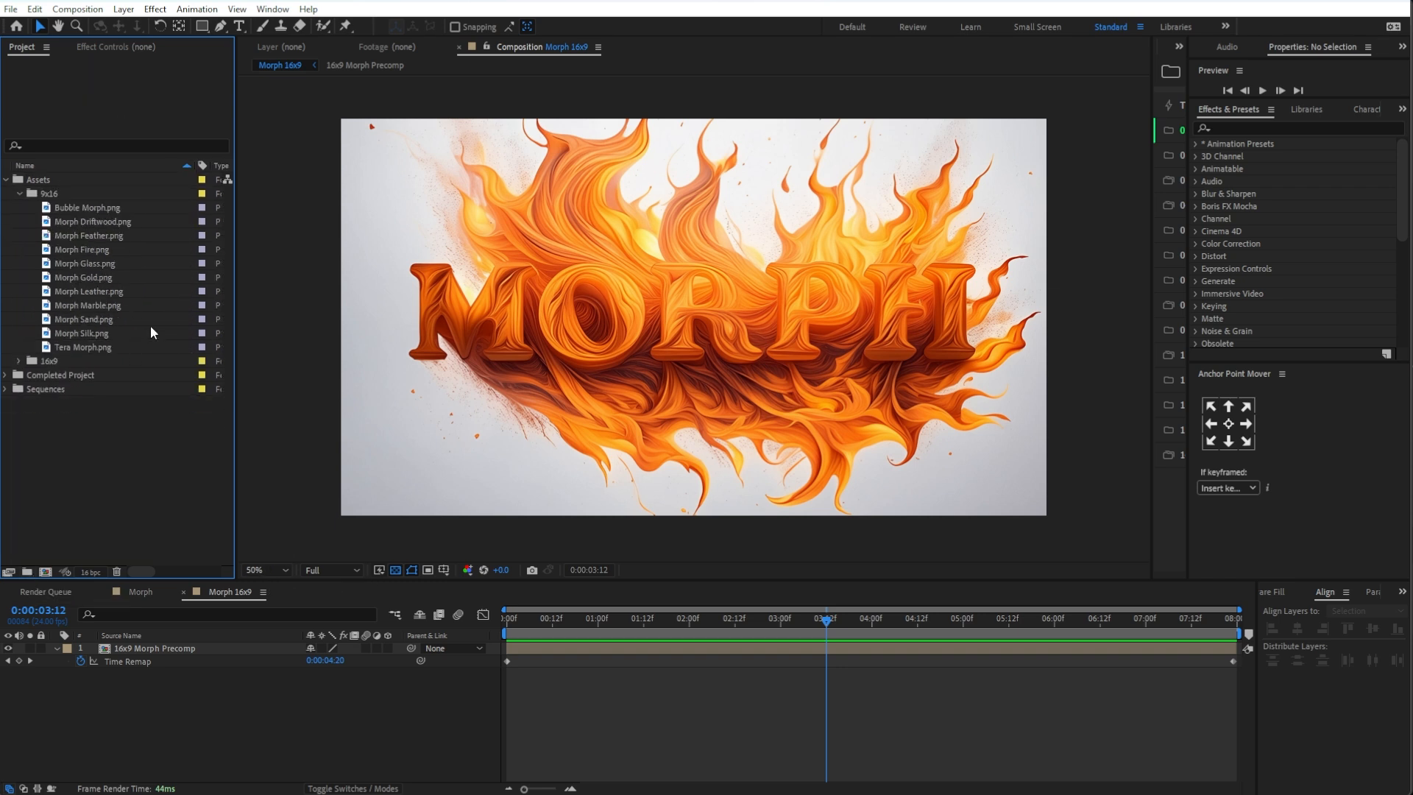
Step: Create a single composition from the eleven 9x16 PNGs with still duration 0:00:00:11, sequenced layers and no overlap, and play it back
left_click(106, 208)
left_click(99, 348, "shift")
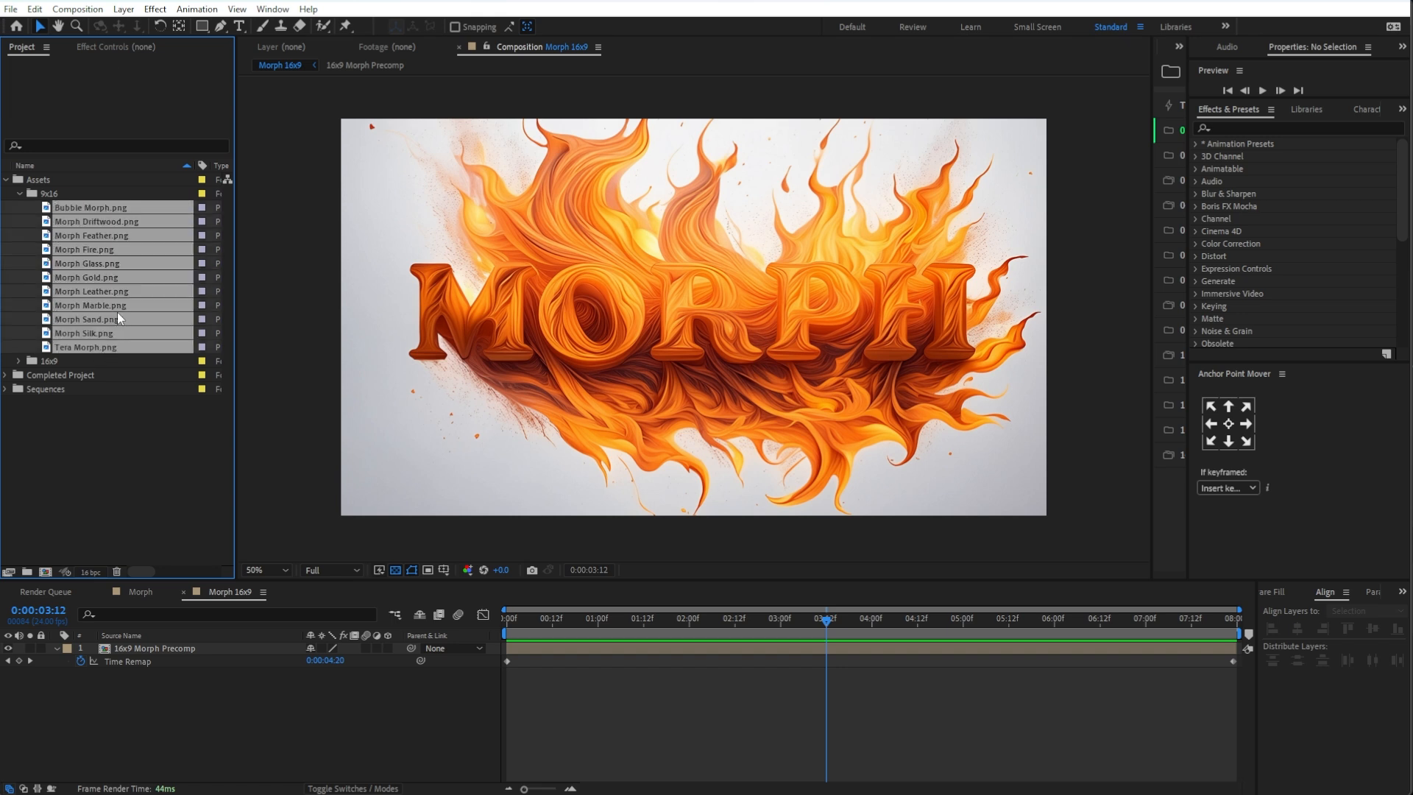
right_click(116, 287)
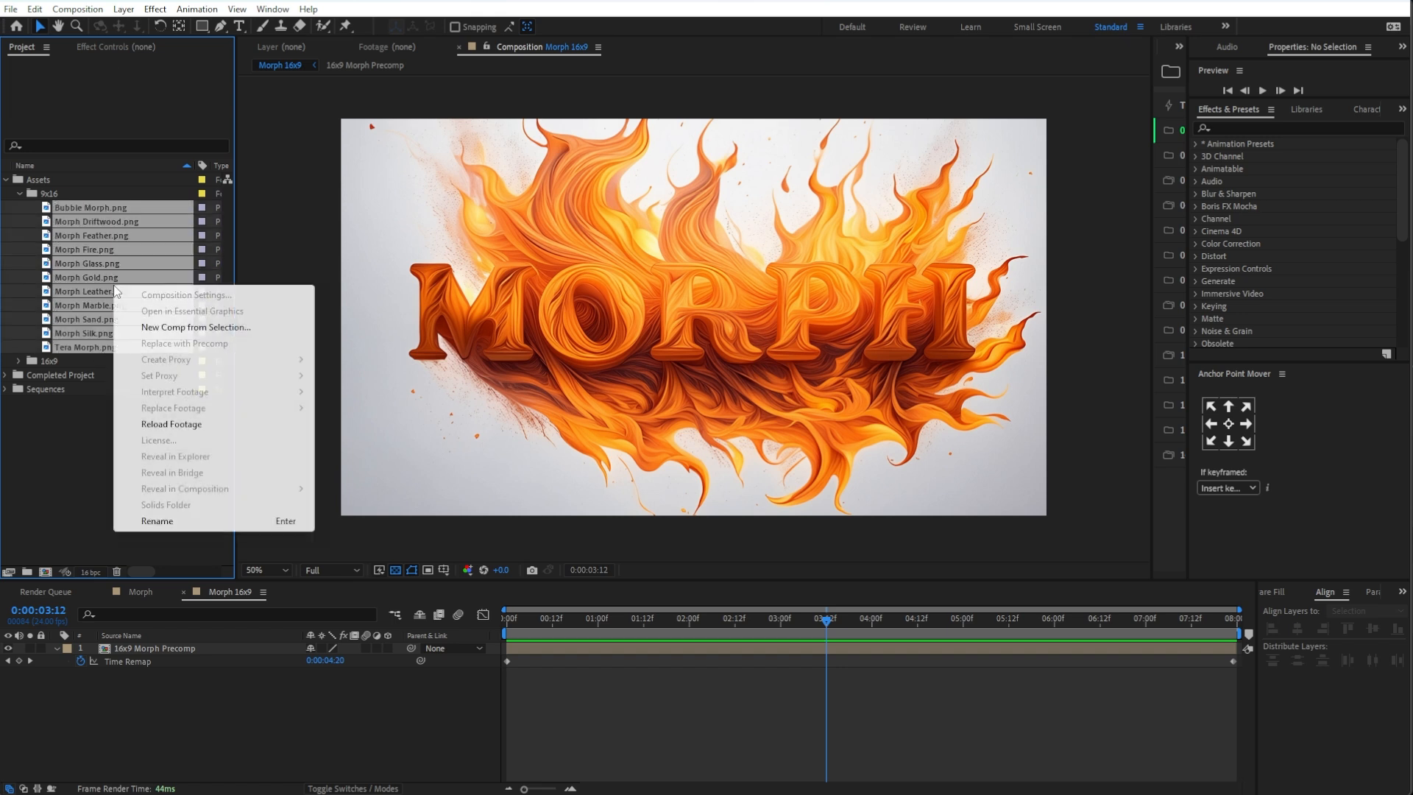
left_click(186, 329)
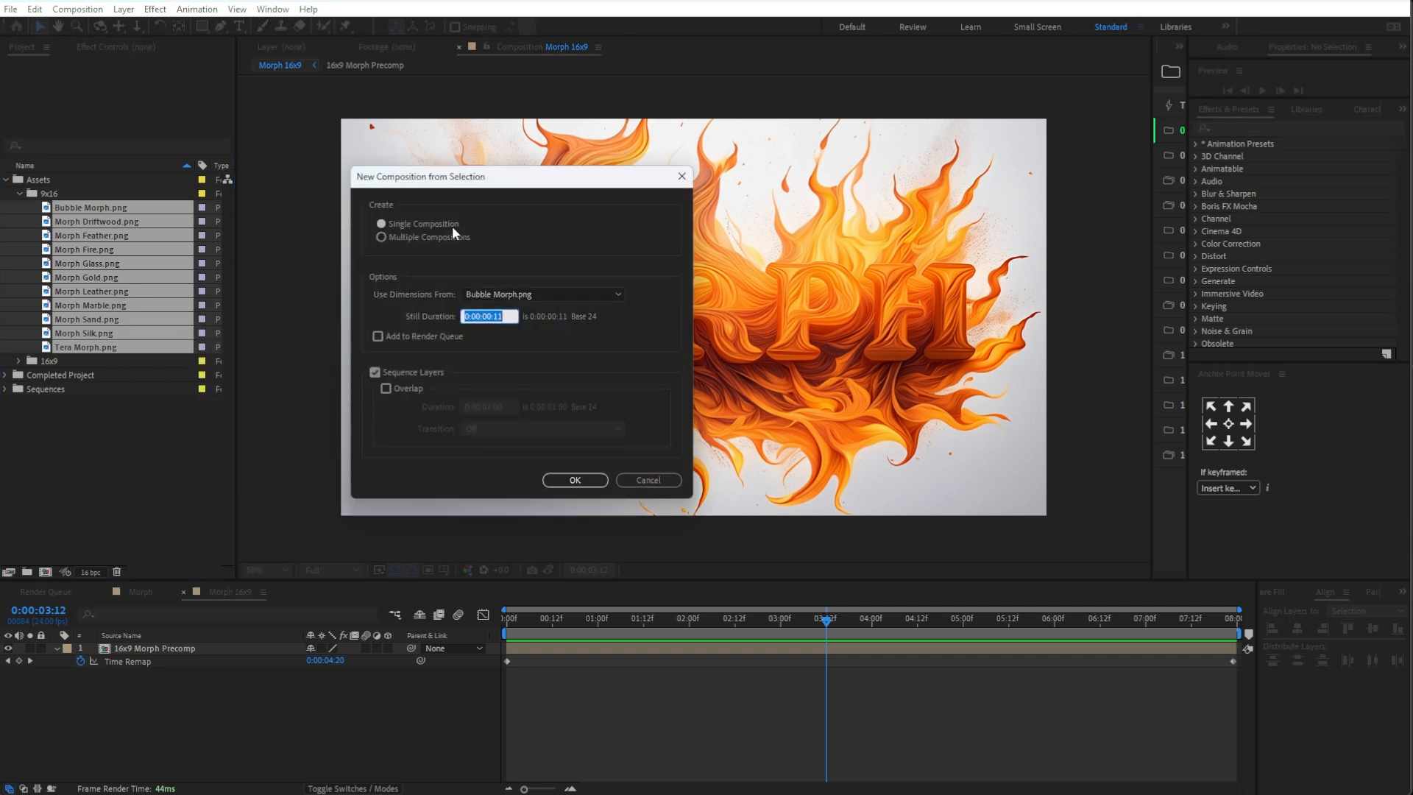
left_click(512, 316)
left_click(386, 388)
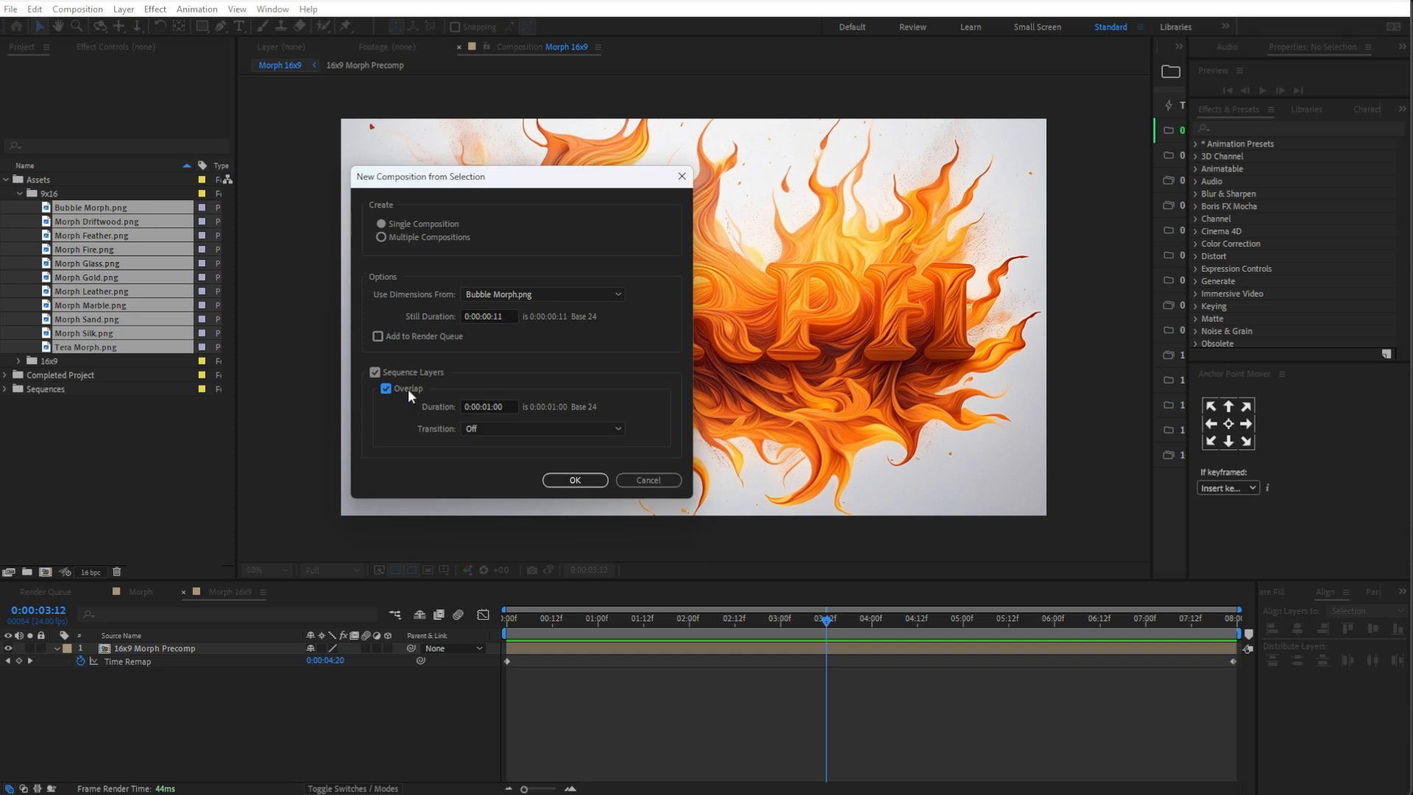
left_click(387, 388)
left_click(374, 372)
left_click(374, 373)
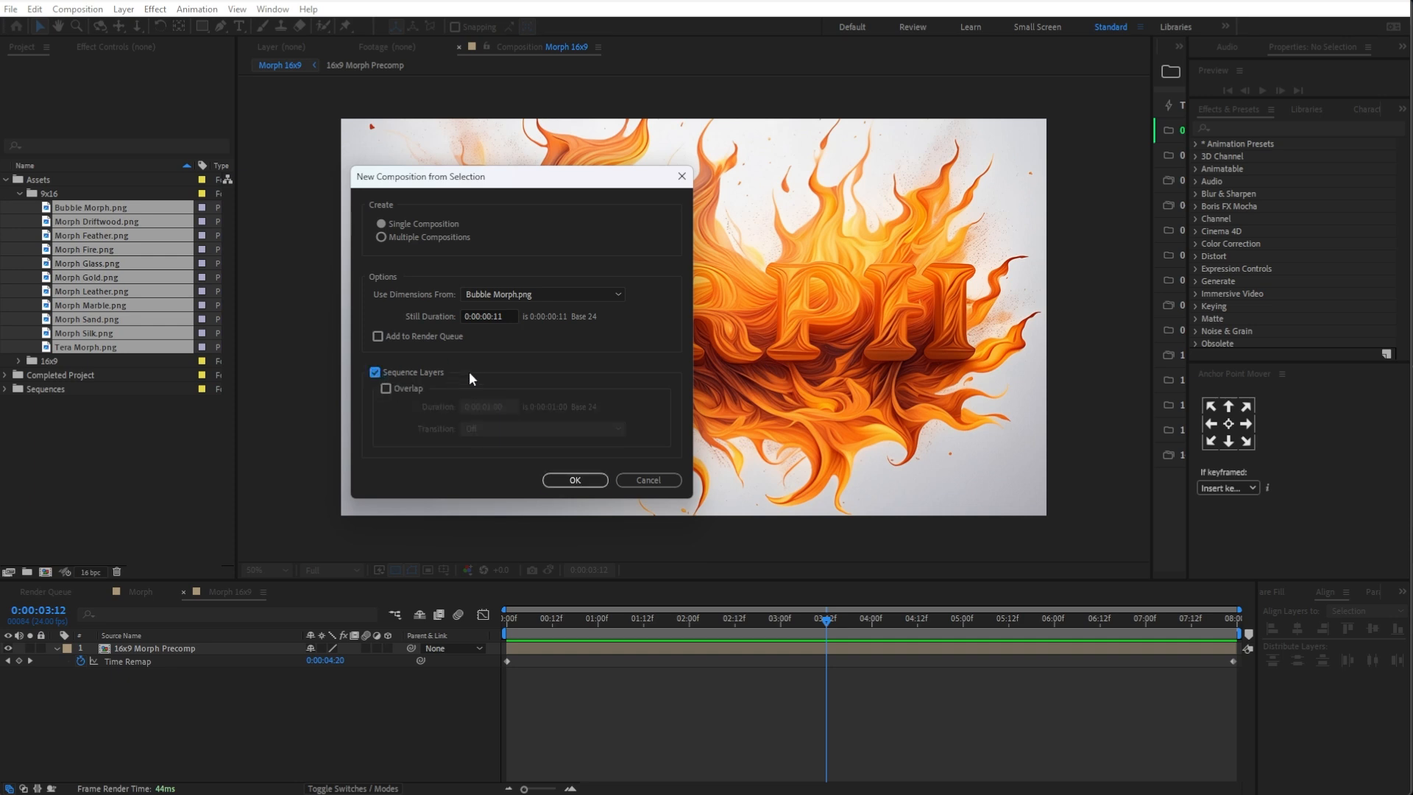
left_click(567, 479)
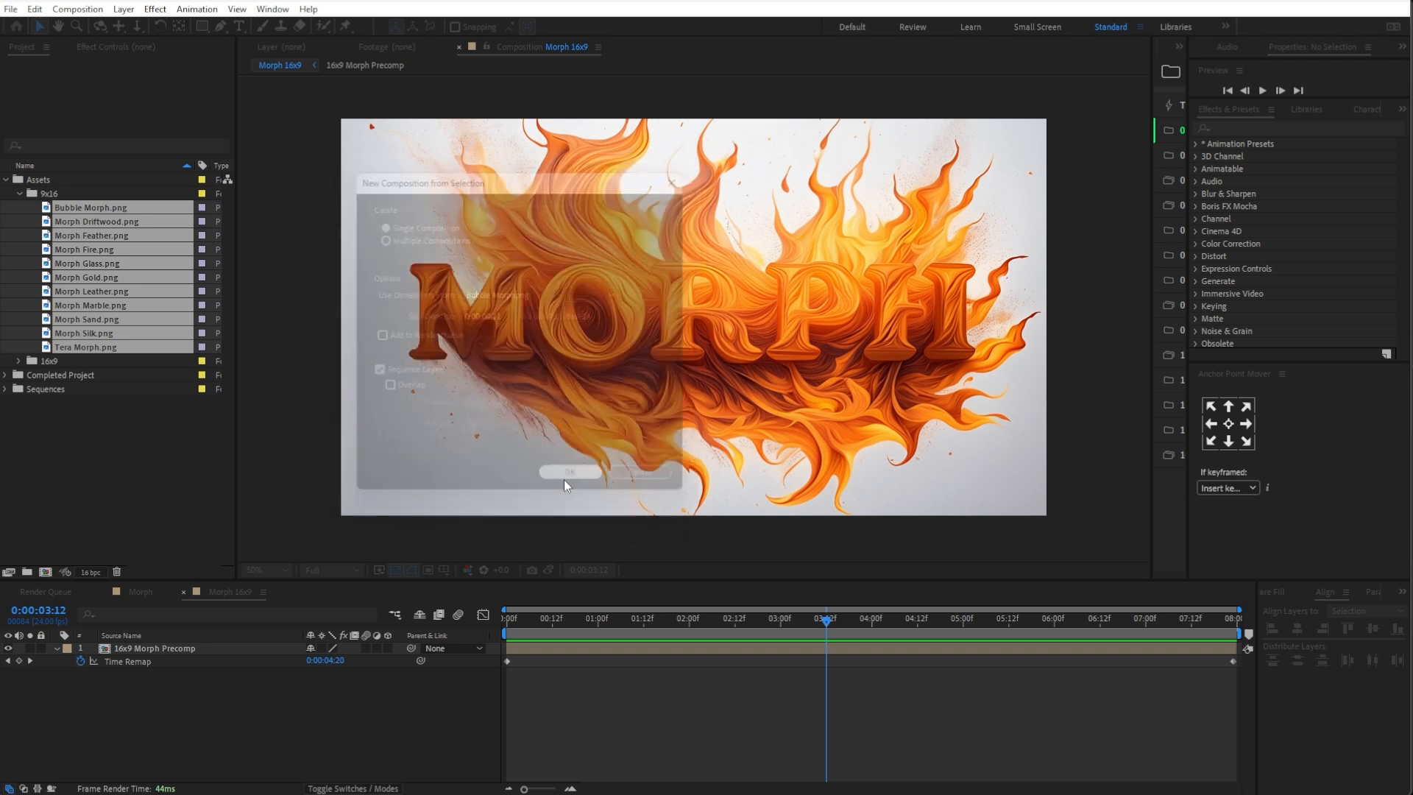
key("space")
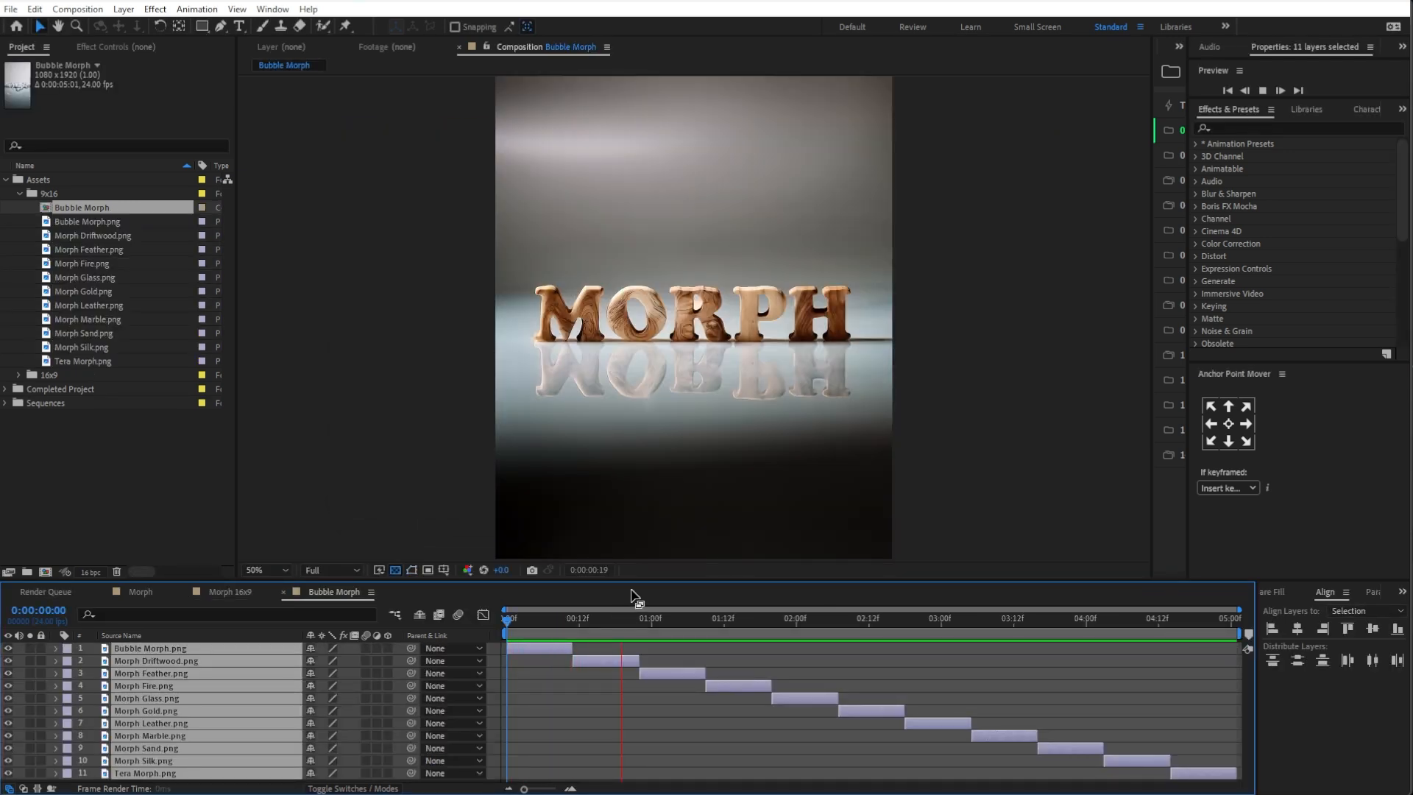